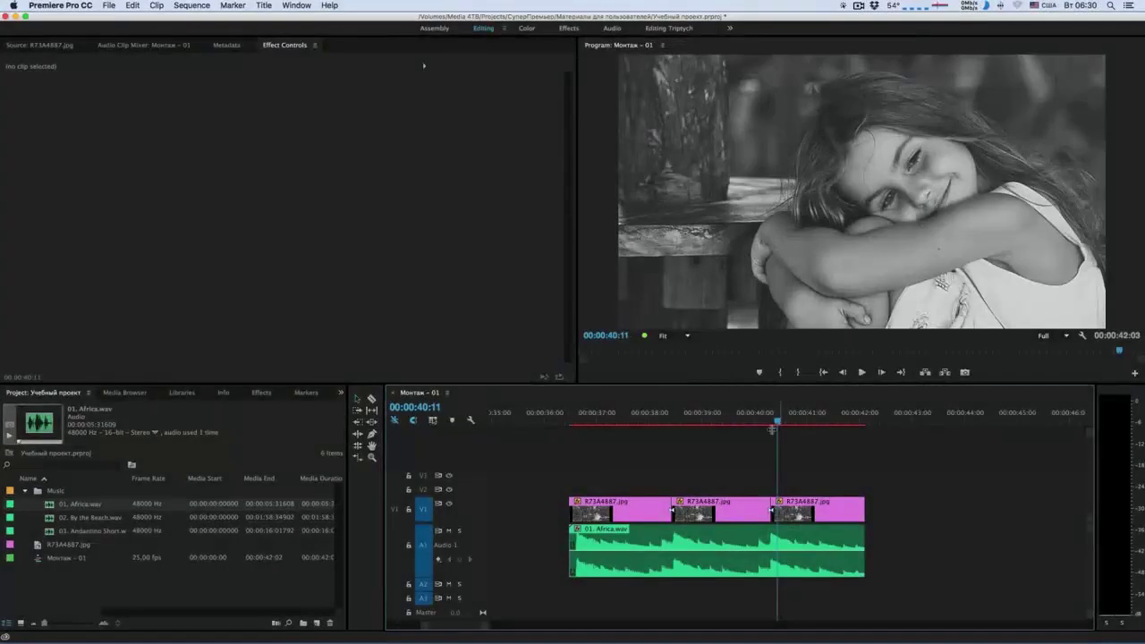
Place 02. By the Beach.wav on track A1 after 01. Africa.wav, leaving a gap
{"action": "key", "text": "minus"}
{"action": "key", "text": "minus"}
{"action": "scroll", "coordinate": [768, 493], "scroll_direction": "down", "scroll_amount": 3}
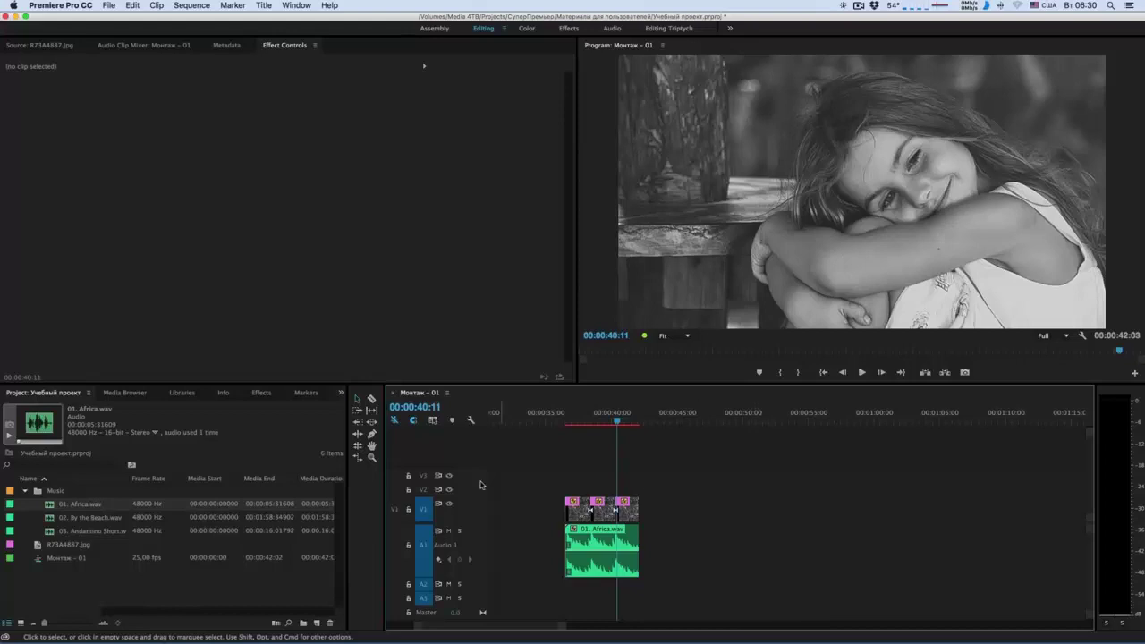
{"action": "left_click", "coordinate": [50, 519]}
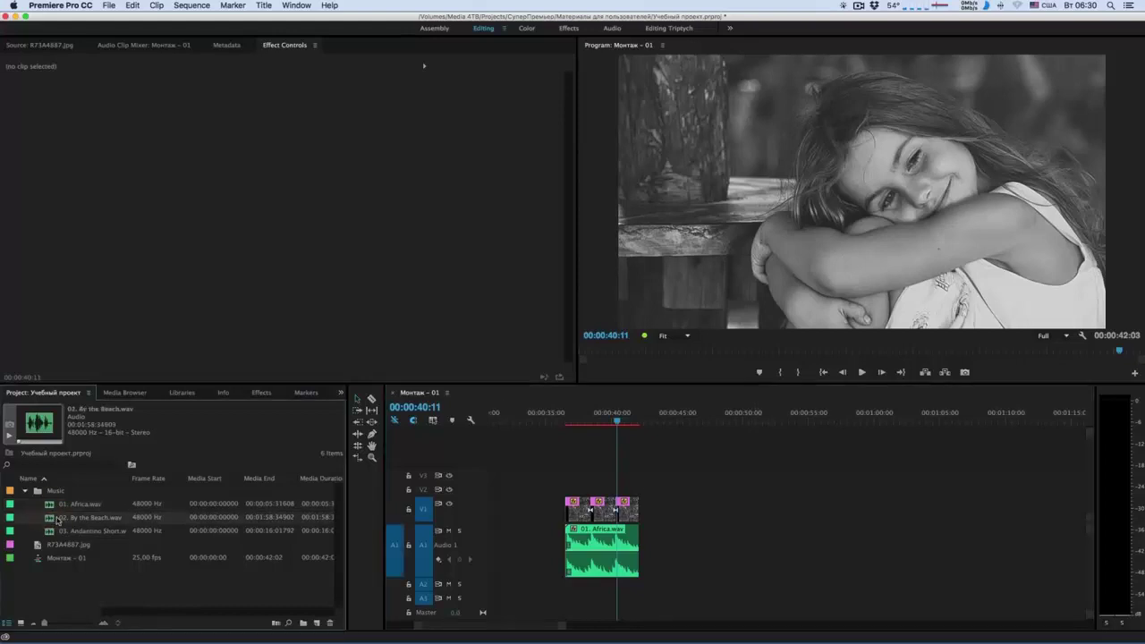
{"action": "left_click_drag", "start_coordinate": [269, 528], "coordinate": [700, 531]}
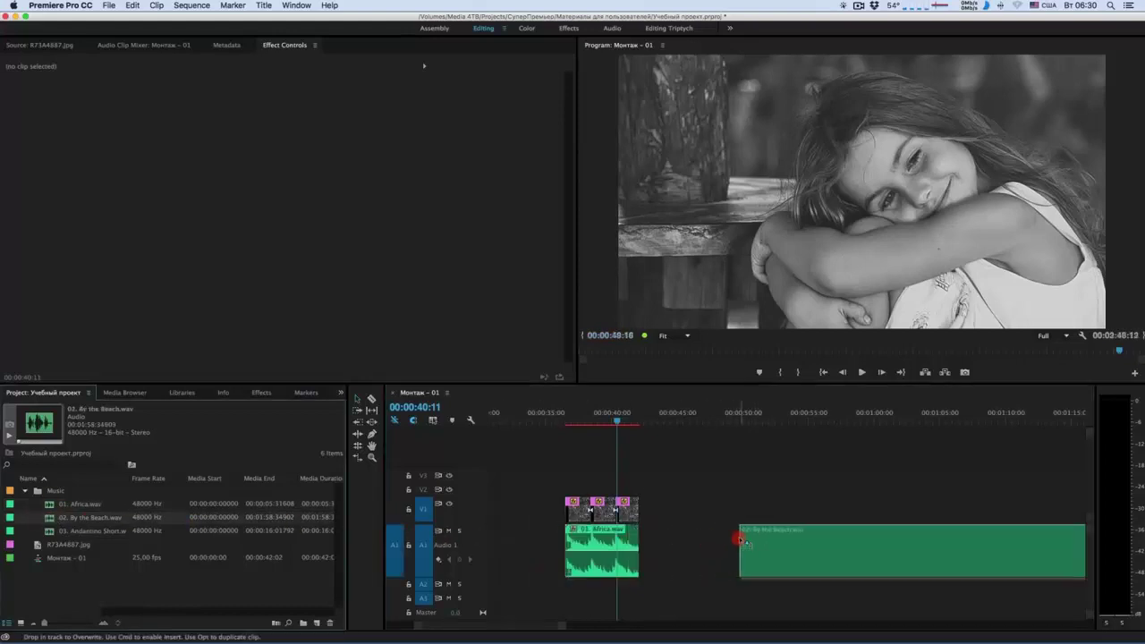
Scrub through the By the Beach music from about 47 seconds to preview it
{"action": "scroll", "coordinate": [696, 475], "scroll_direction": "right", "scroll_amount": 1}
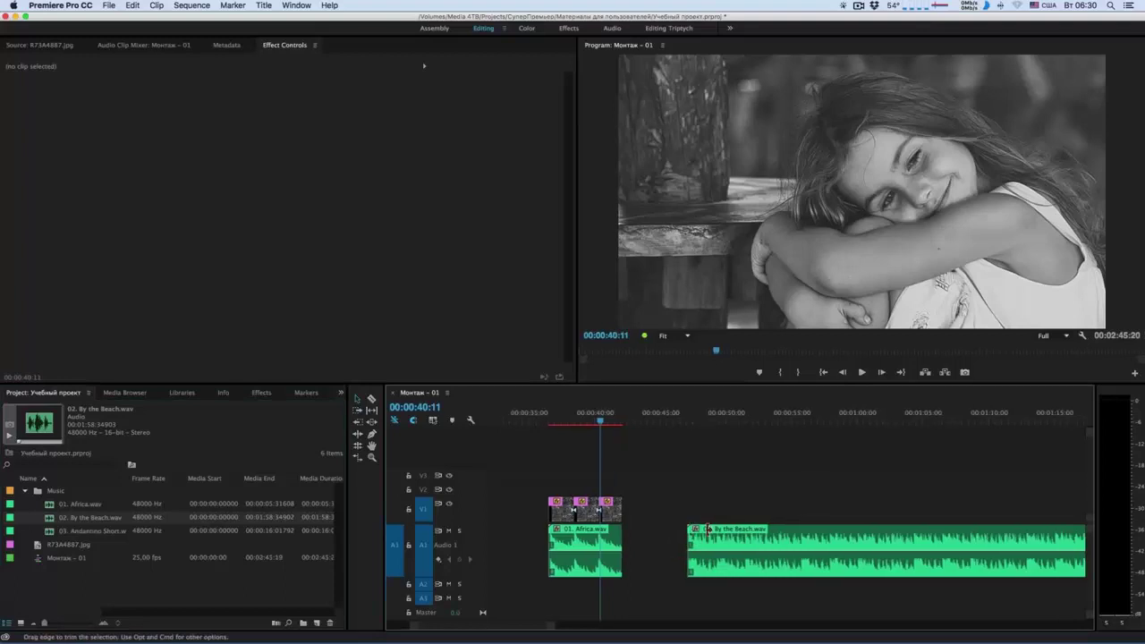
{"action": "left_click", "coordinate": [694, 420]}
{"action": "left_click_drag", "start_coordinate": [693, 421], "coordinate": [788, 424]}
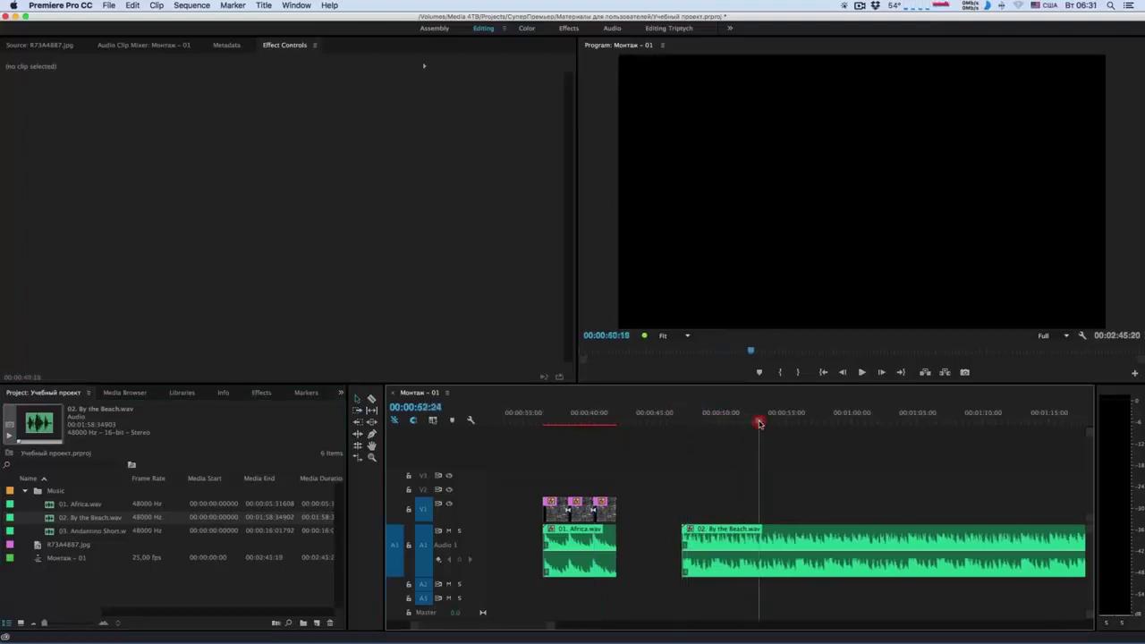
{"action": "left_click_drag", "start_coordinate": [788, 424], "coordinate": [877, 421]}
{"action": "left_click_drag", "start_coordinate": [716, 421], "coordinate": [684, 422]}
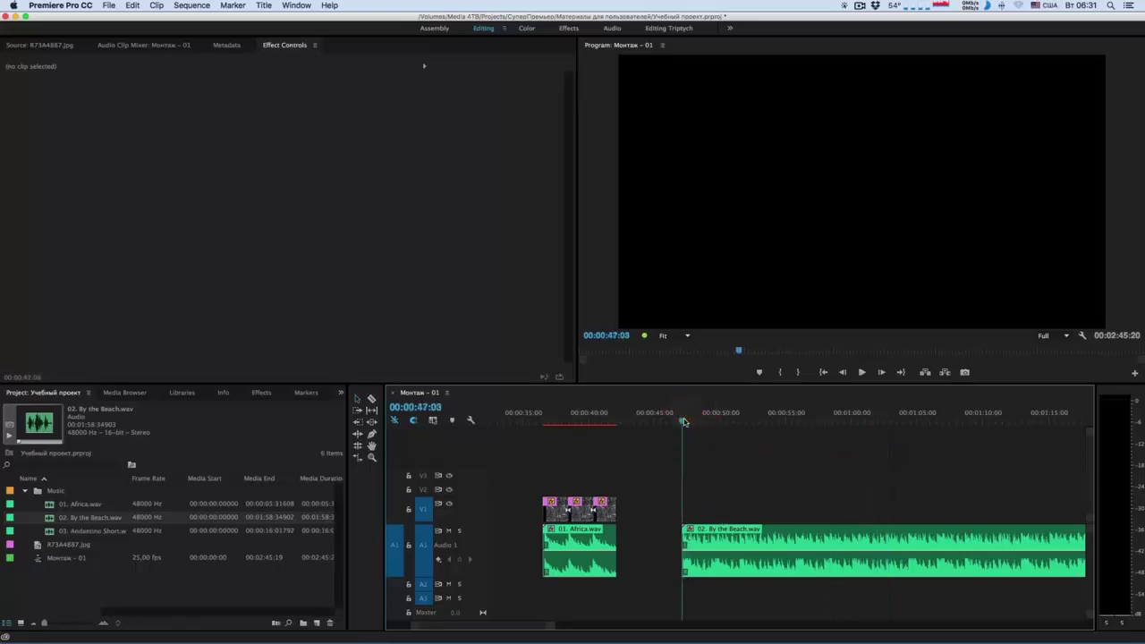
{"action": "key", "text": "="}
{"action": "key", "text": "="}
{"action": "key", "text": "="}
{"action": "key", "text": "="}
{"action": "left_click", "coordinate": [769, 422]}
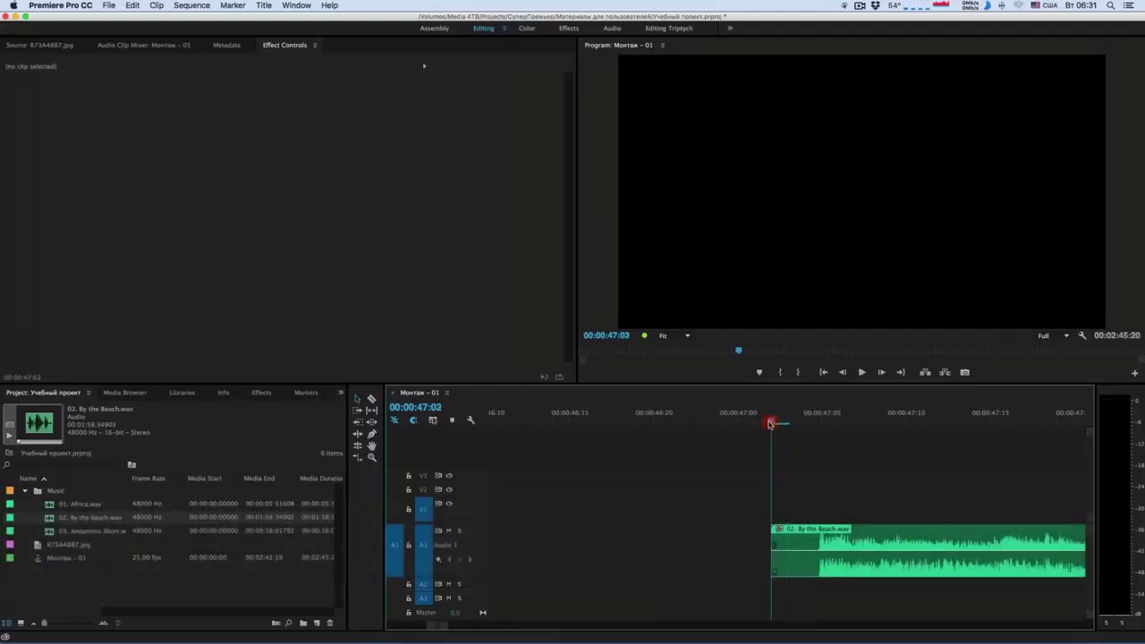
{"action": "key", "text": "minus"}
{"action": "key", "text": "minus"}
{"action": "key", "text": "minus"}
{"action": "key", "text": "minus"}
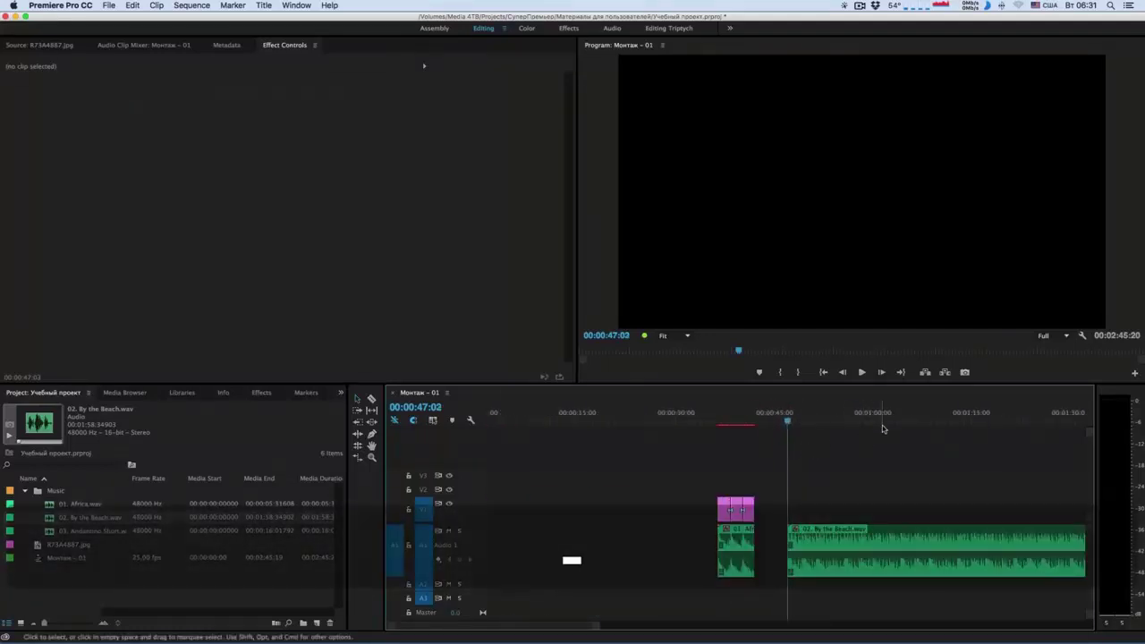
{"action": "left_click", "coordinate": [901, 422]}
{"action": "key", "text": "Up"}
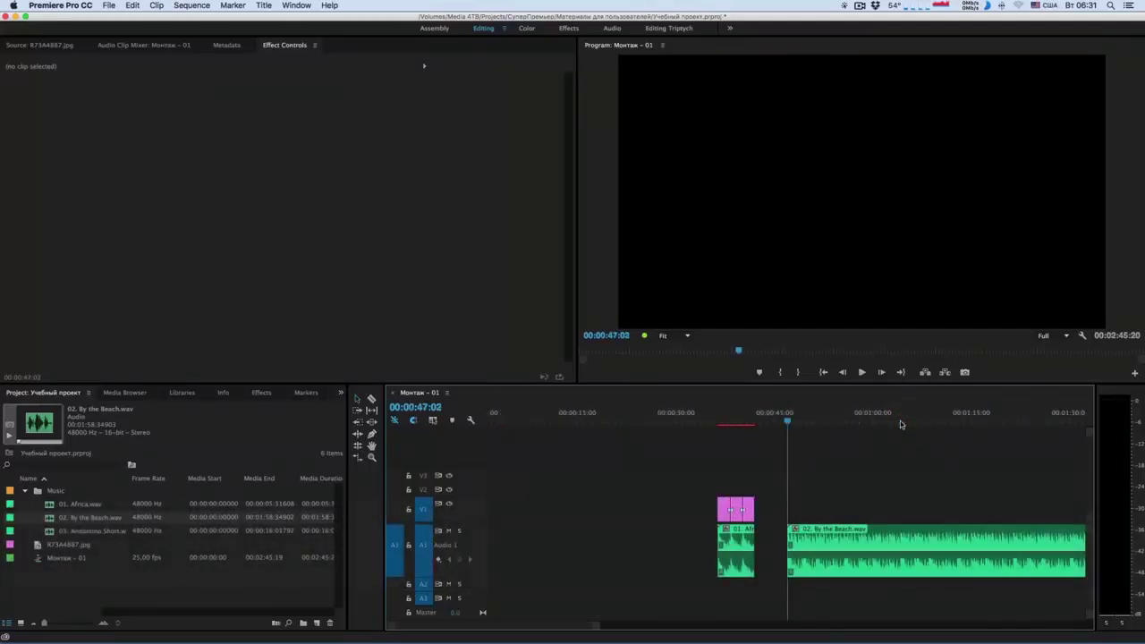
{"action": "key", "text": "="}
{"action": "key", "text": "="}
{"action": "key", "text": "="}
{"action": "key", "text": "="}
{"action": "key", "text": "minus"}
{"action": "key", "text": "minus"}
{"action": "key", "text": "minus"}
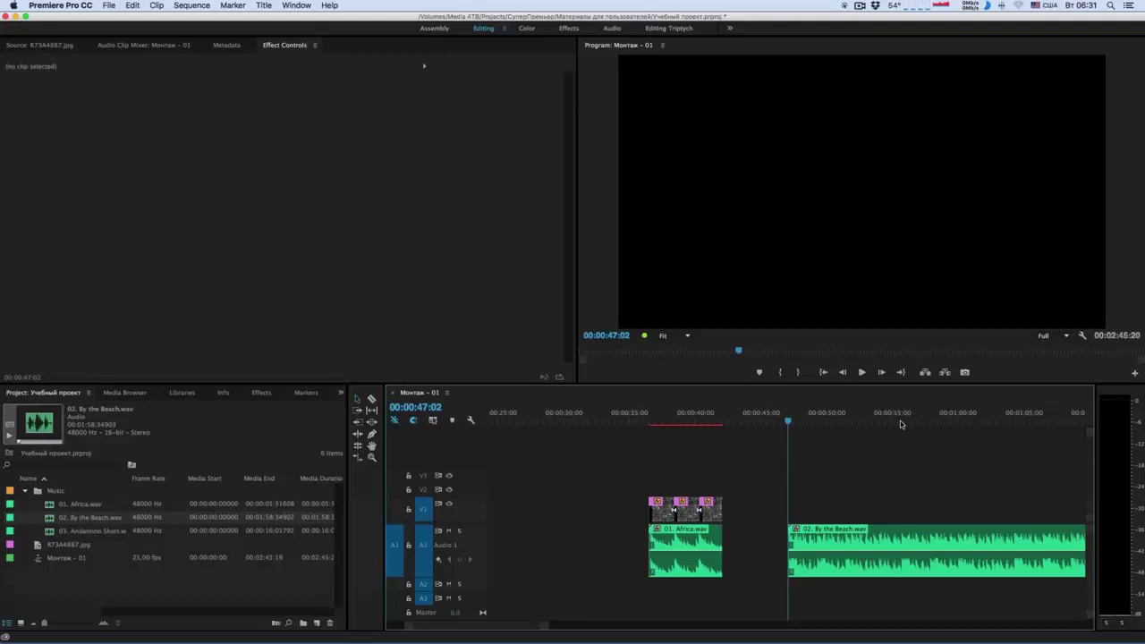
{"action": "key", "text": "space"}
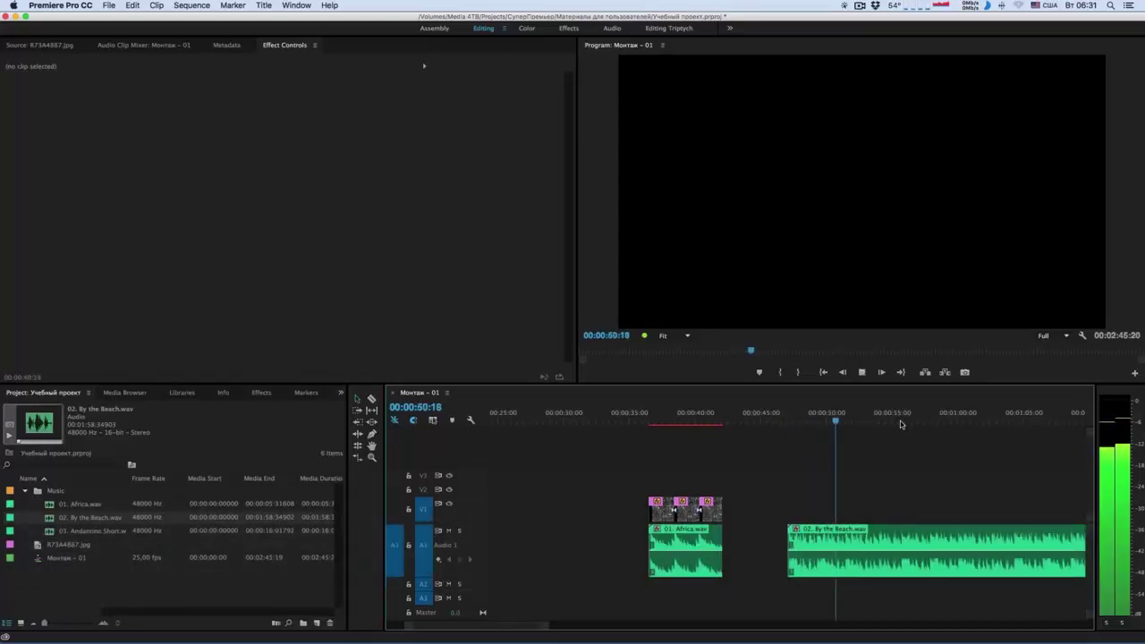
{"action": "key", "text": "space"}
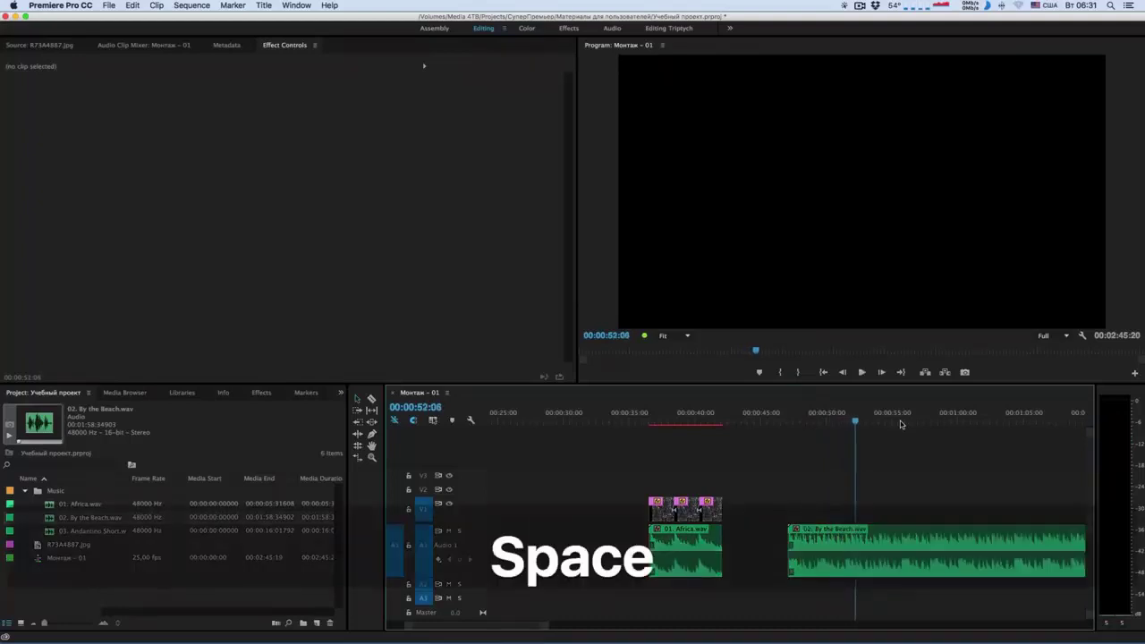
{"action": "key", "text": "minus"}
{"action": "key", "text": "equal"}
{"action": "key", "text": "equal"}
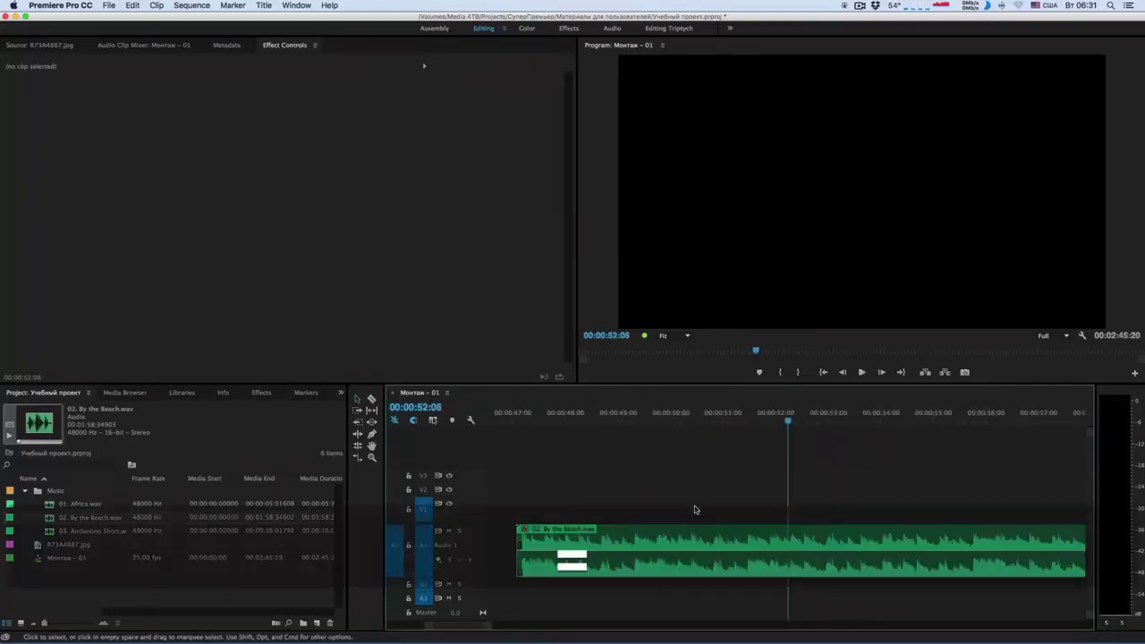
{"action": "key", "text": "Up"}
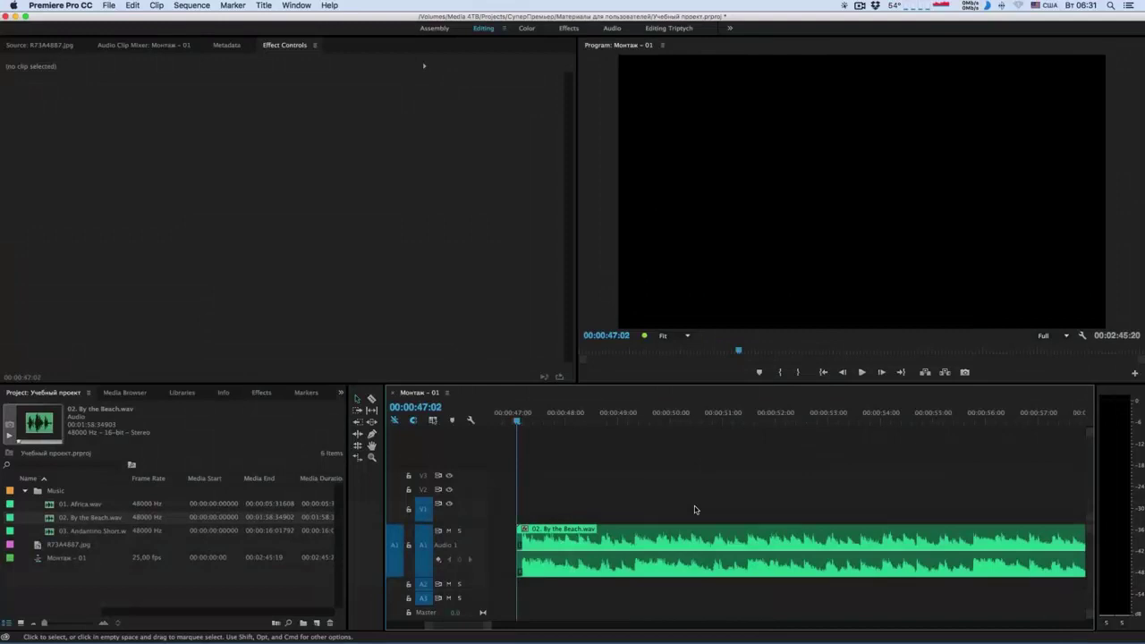
{"action": "key", "text": "space"}
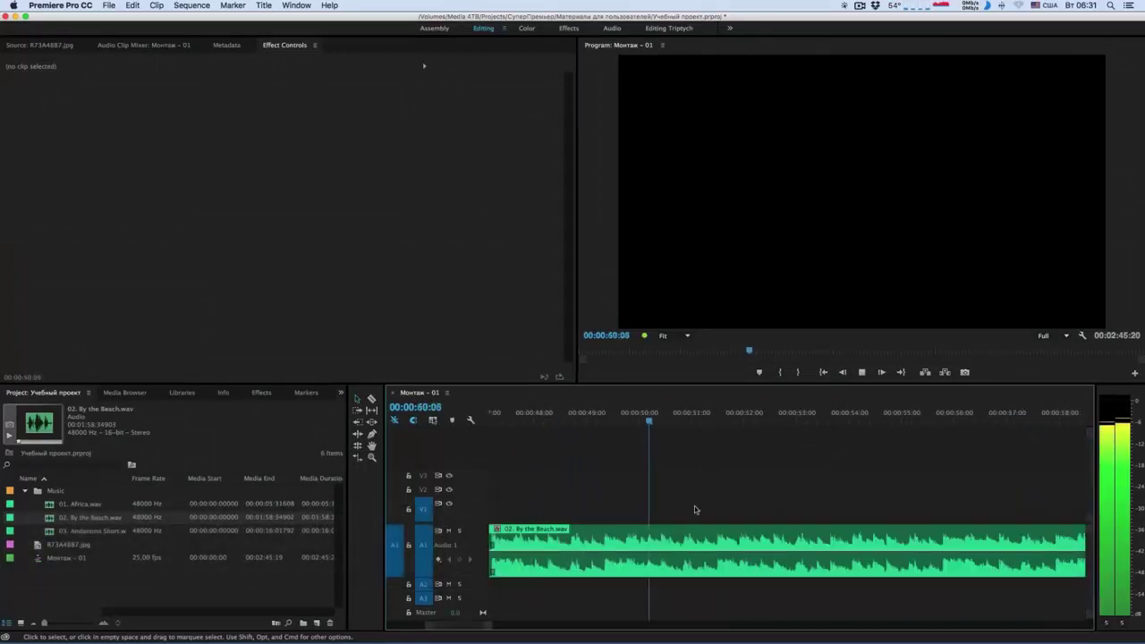
{"action": "key", "text": "space"}
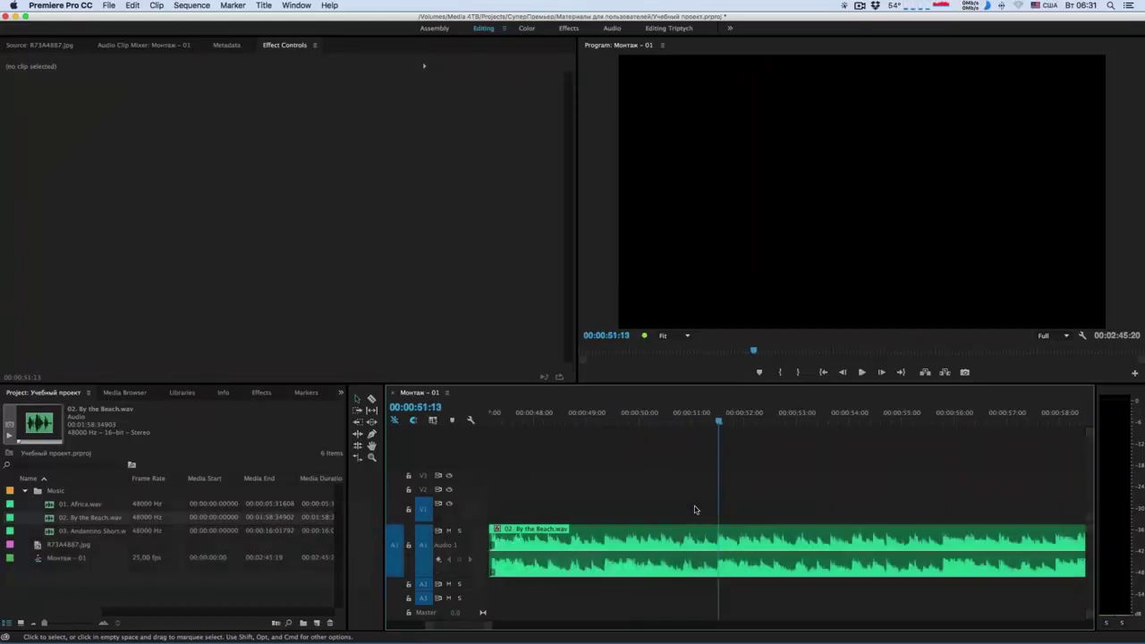
{"action": "key", "text": "equal"}
{"action": "key", "text": "equal"}
{"action": "key", "text": "equal"}
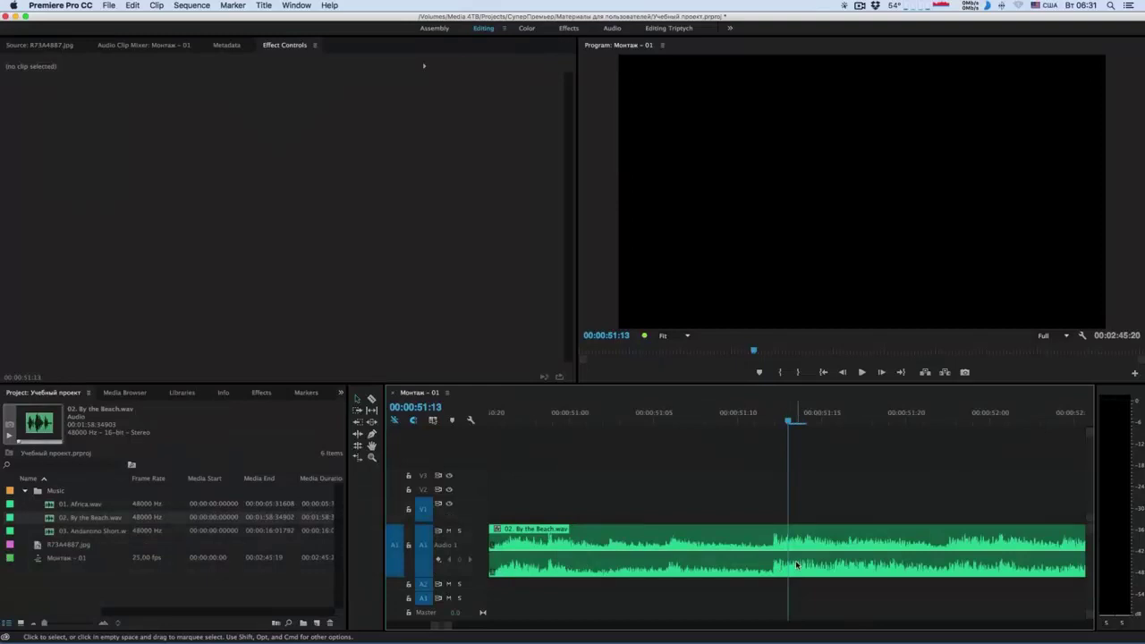
Razor the 02. By the Beach.wav clip into two pieces at exactly 00:00:51:12
{"action": "key", "text": "Left"}
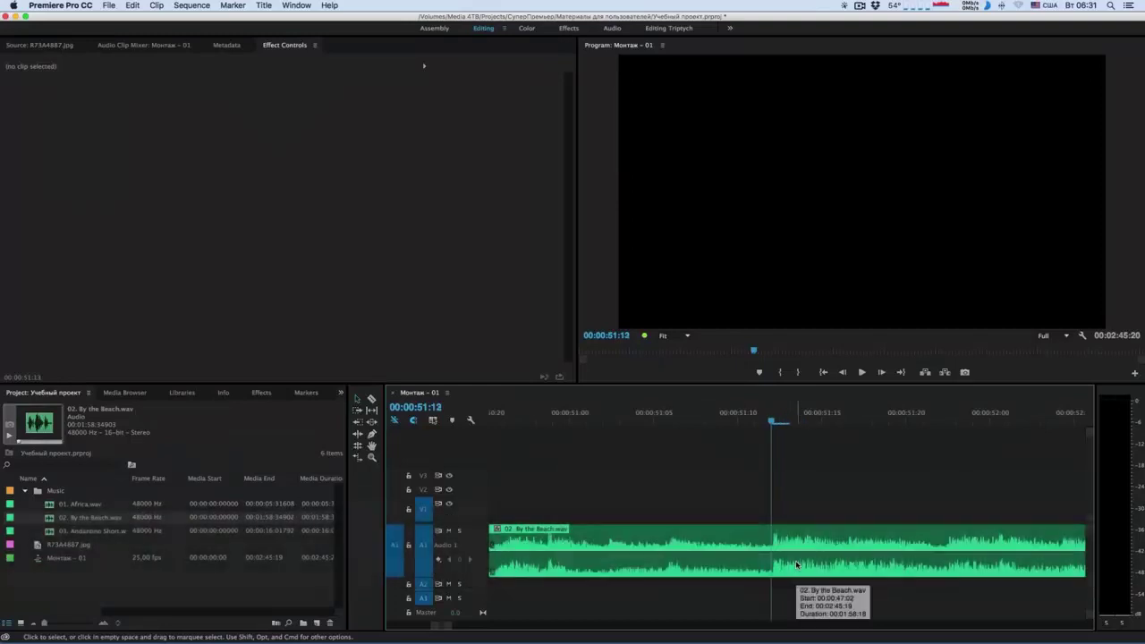
{"action": "key", "text": "Left"}
{"action": "key", "text": "Right"}
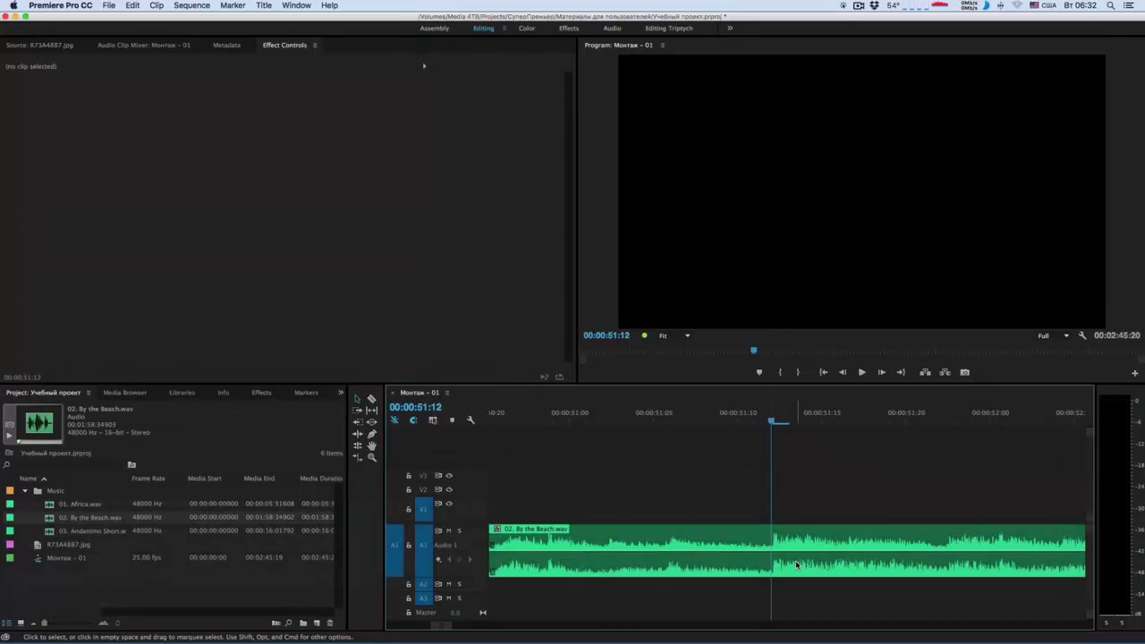
{"action": "left_click", "coordinate": [800, 542]}
{"action": "key", "text": "ctrl+v"}
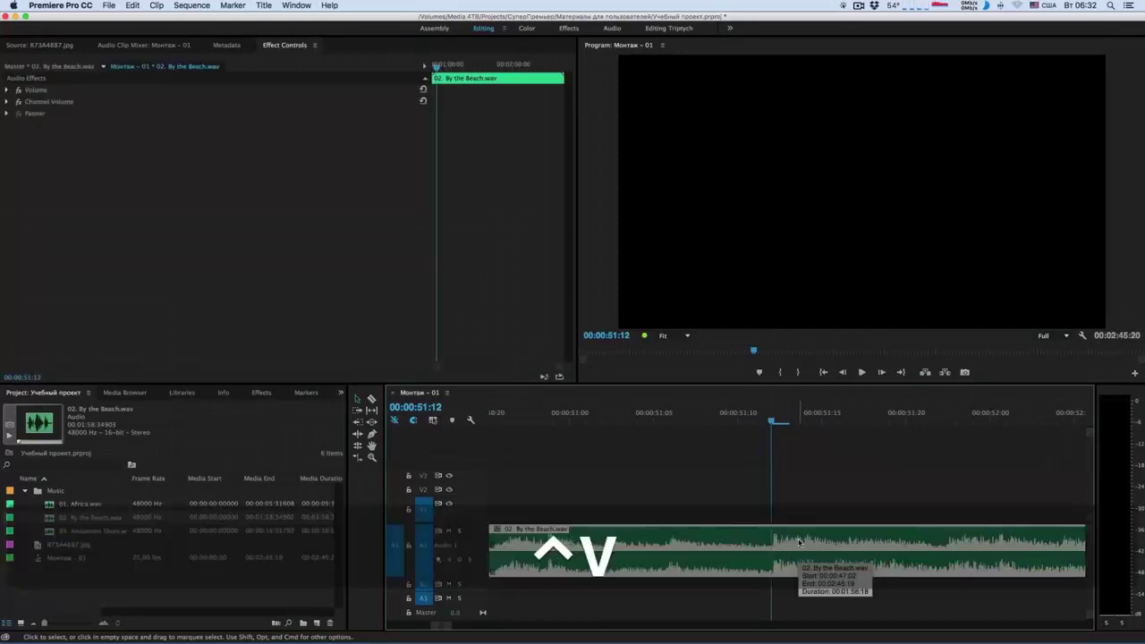
{"action": "key", "text": "ctrl+k"}
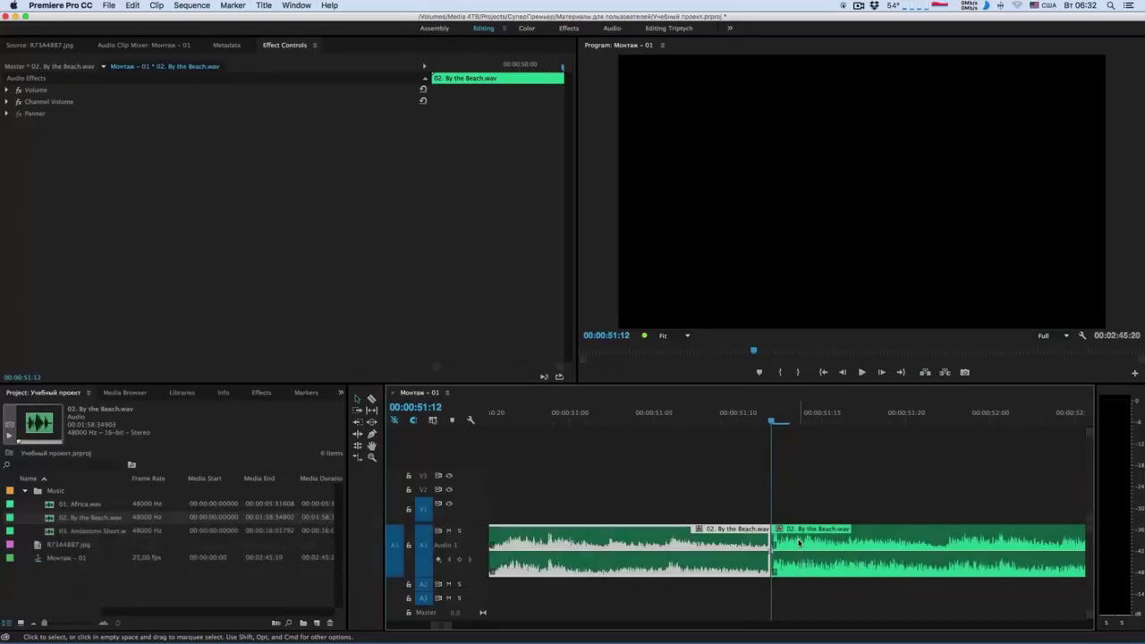
{"action": "left_click", "coordinate": [799, 476]}
{"action": "key", "text": "minus"}
{"action": "key", "text": "minus"}
{"action": "key", "text": "minus"}
{"action": "key", "text": "minus"}
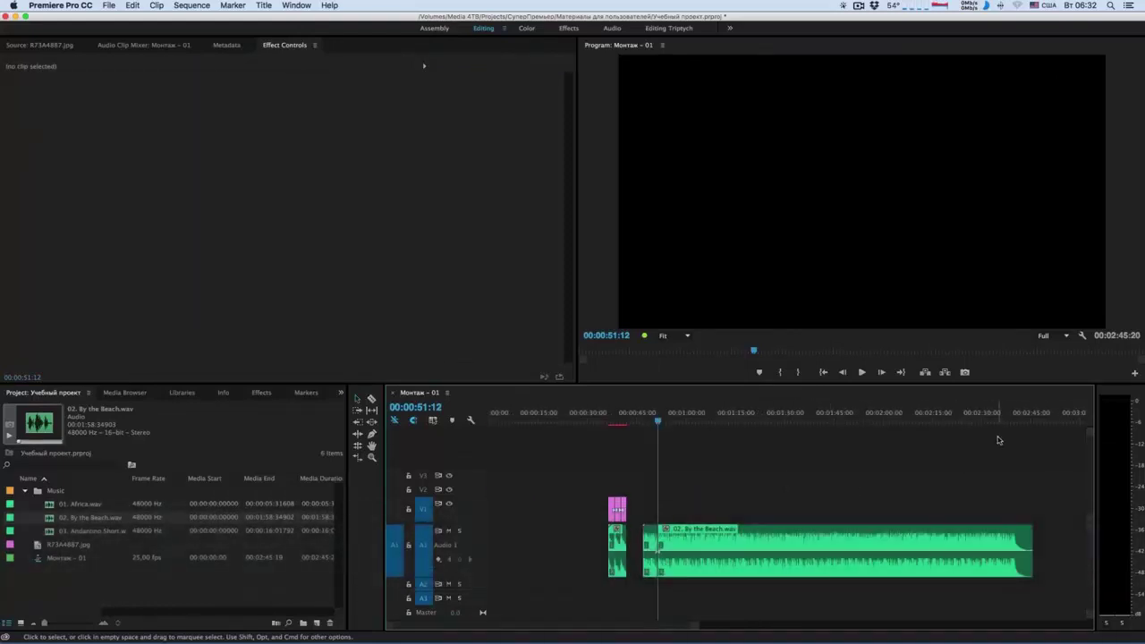
Zoom in near 2:38 and play the ending of the By the Beach music
{"action": "left_click", "coordinate": [1003, 414]}
{"action": "key", "text": "equal"}
{"action": "key", "text": "equal"}
{"action": "key", "text": "equal"}
{"action": "key", "text": "equal"}
{"action": "left_click", "coordinate": [891, 413]}
{"action": "key", "text": "equal"}
{"action": "left_click", "coordinate": [665, 421]}
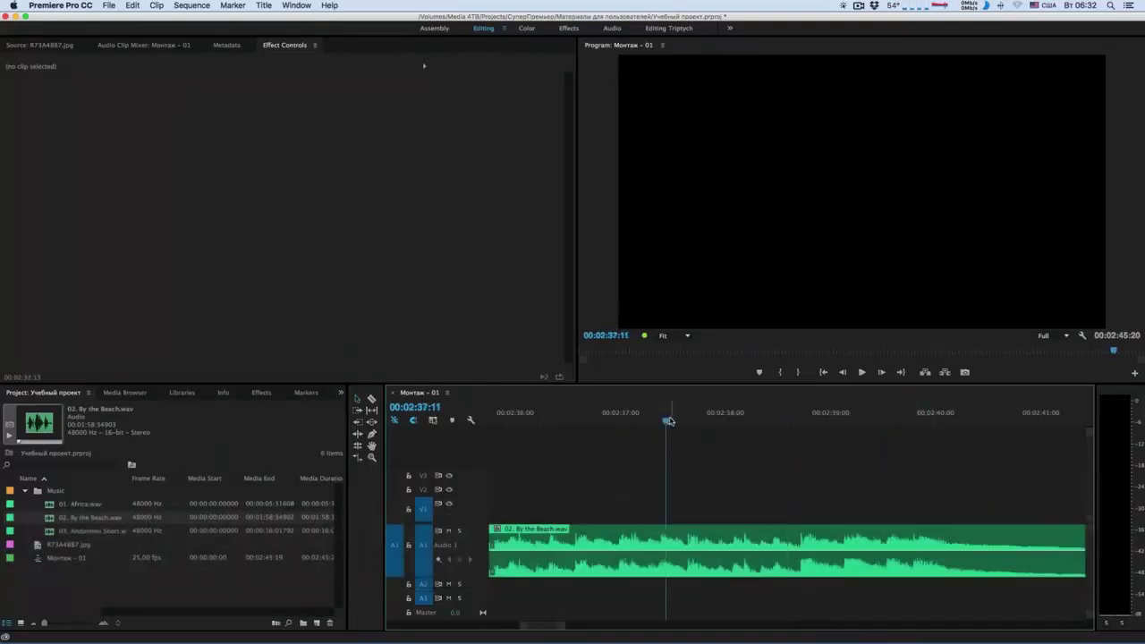
{"action": "key", "text": "space"}
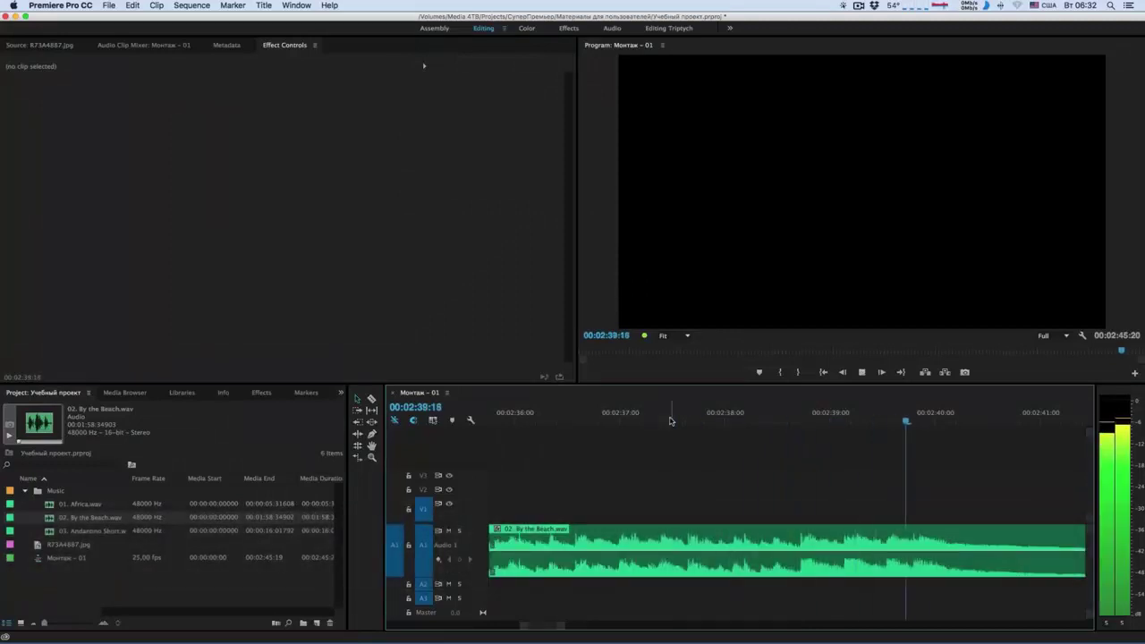
{"action": "key", "text": "space"}
Cut the By the Beach clip at 00:02:38:17
{"action": "left_click", "coordinate": [798, 418]}
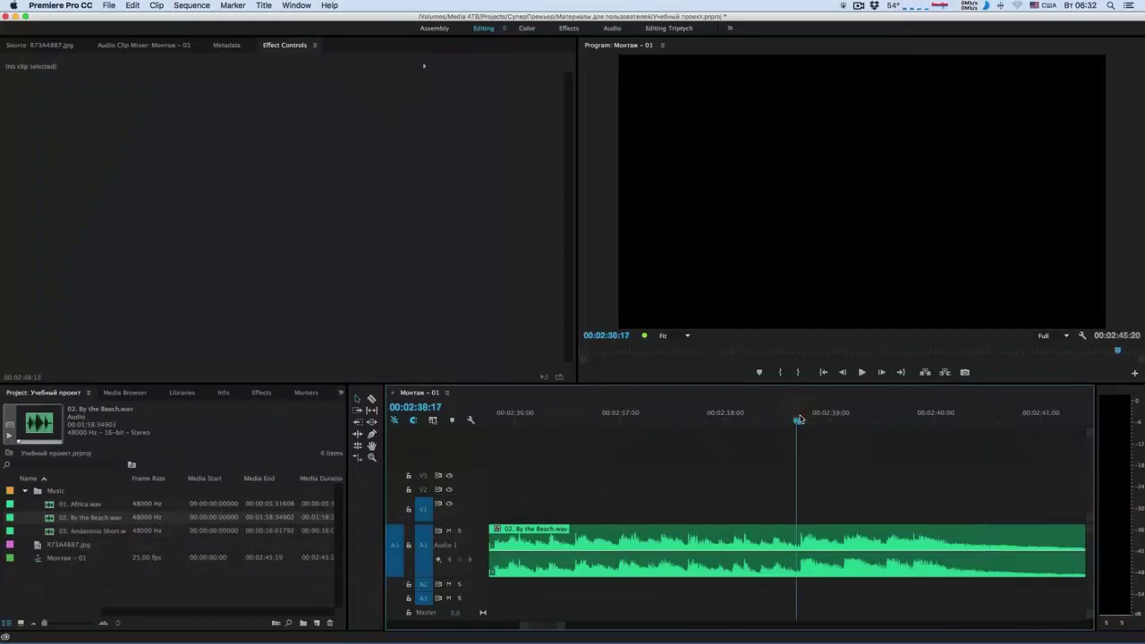
{"action": "left_click", "coordinate": [819, 537]}
{"action": "key", "text": "ctrl+k"}
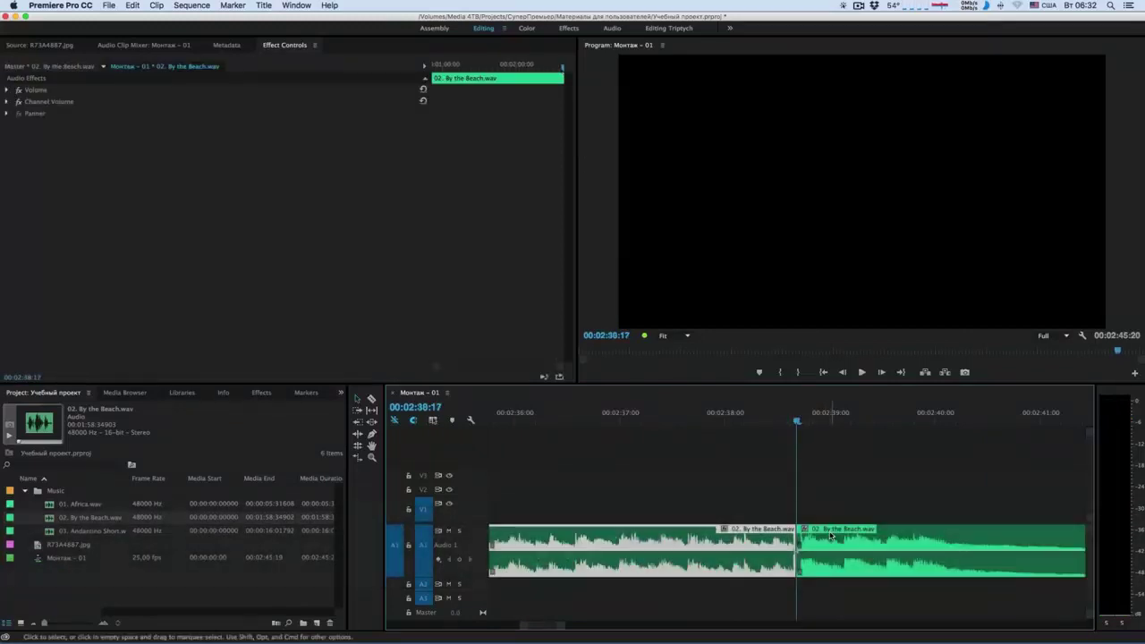
{"action": "left_click", "coordinate": [781, 463]}
{"action": "key", "text": "minus"}
{"action": "key", "text": "minus"}
{"action": "key", "text": "minus"}
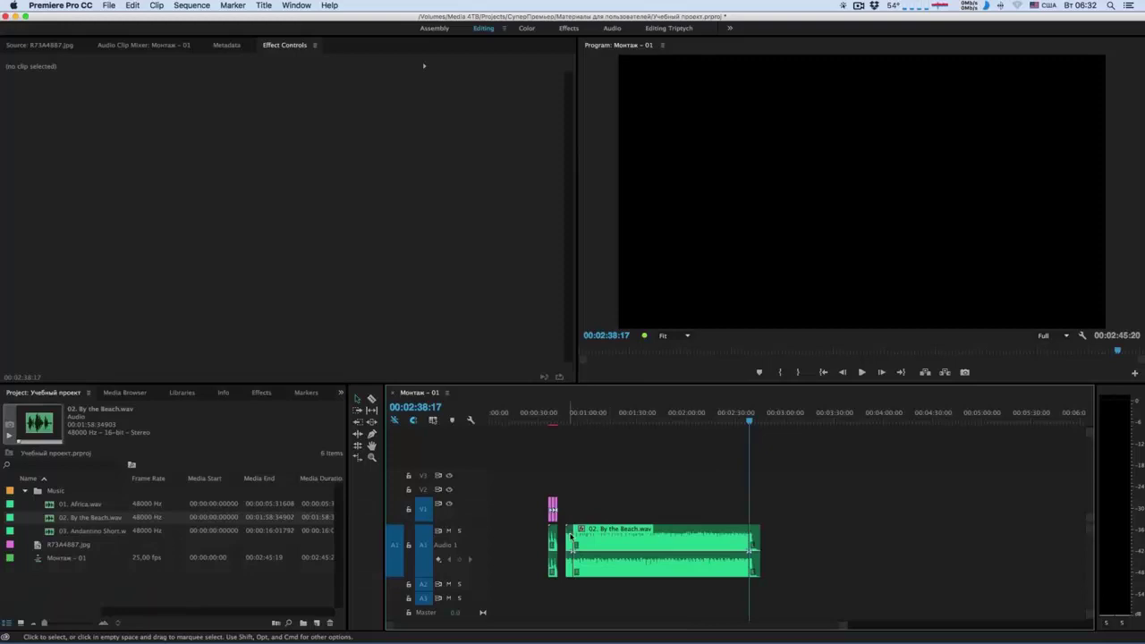
Delete the middle By the Beach section and slide the ending piece left against the opening piece
{"action": "left_click", "coordinate": [666, 535]}
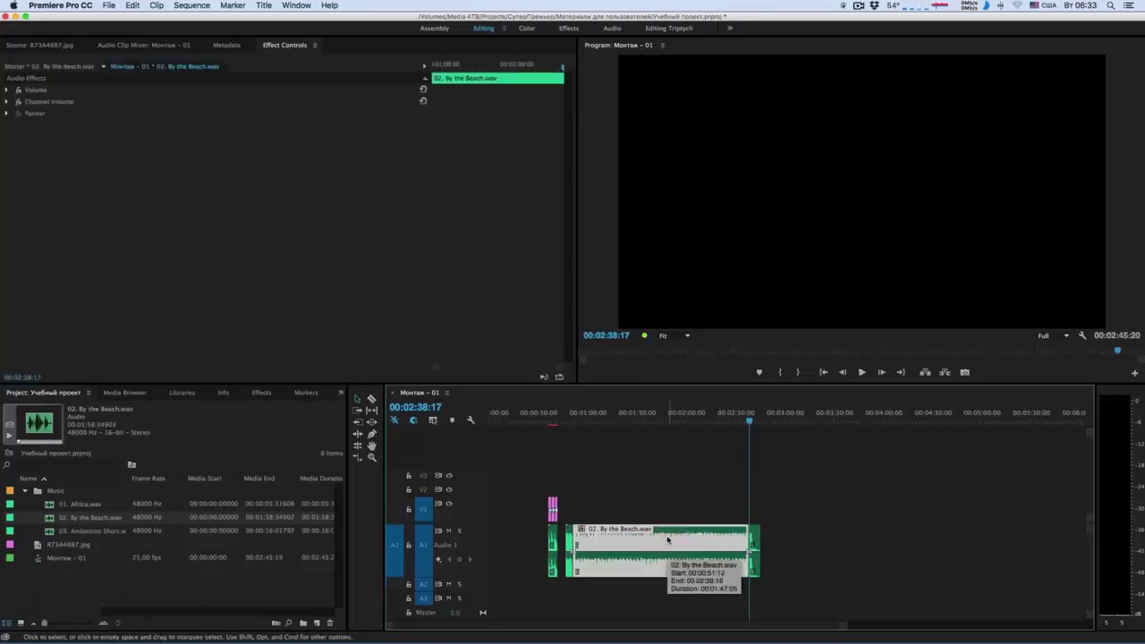
{"action": "key", "text": "Delete"}
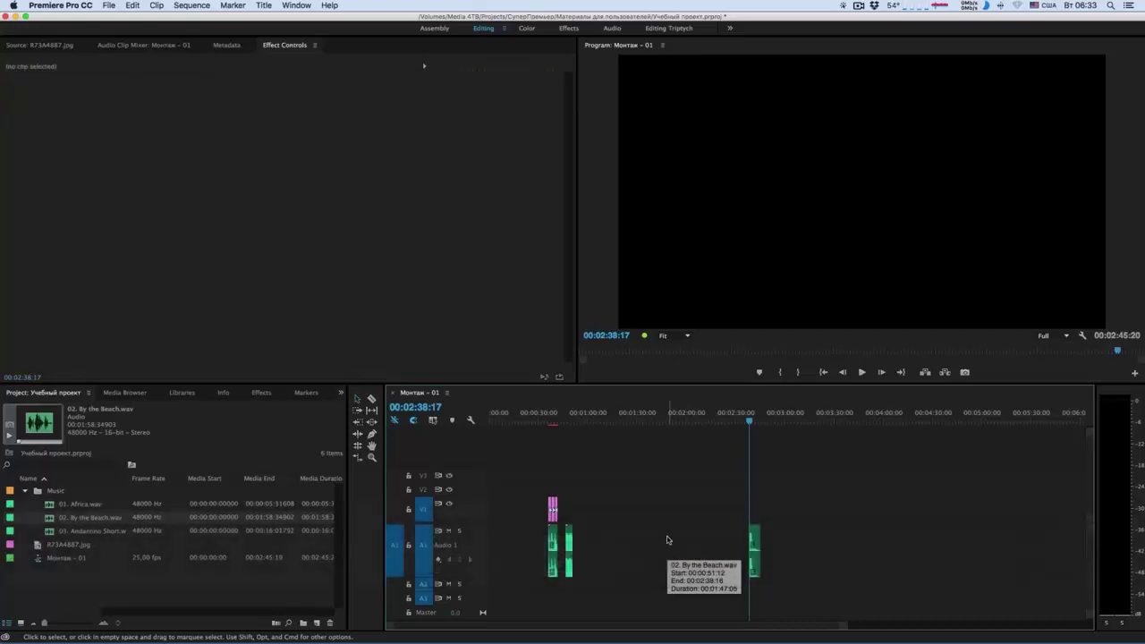
{"action": "left_click_drag", "start_coordinate": [754, 541], "coordinate": [576, 543]}
Play the music from about 46 seconds to hear the By the Beach join
{"action": "left_click", "coordinate": [572, 418]}
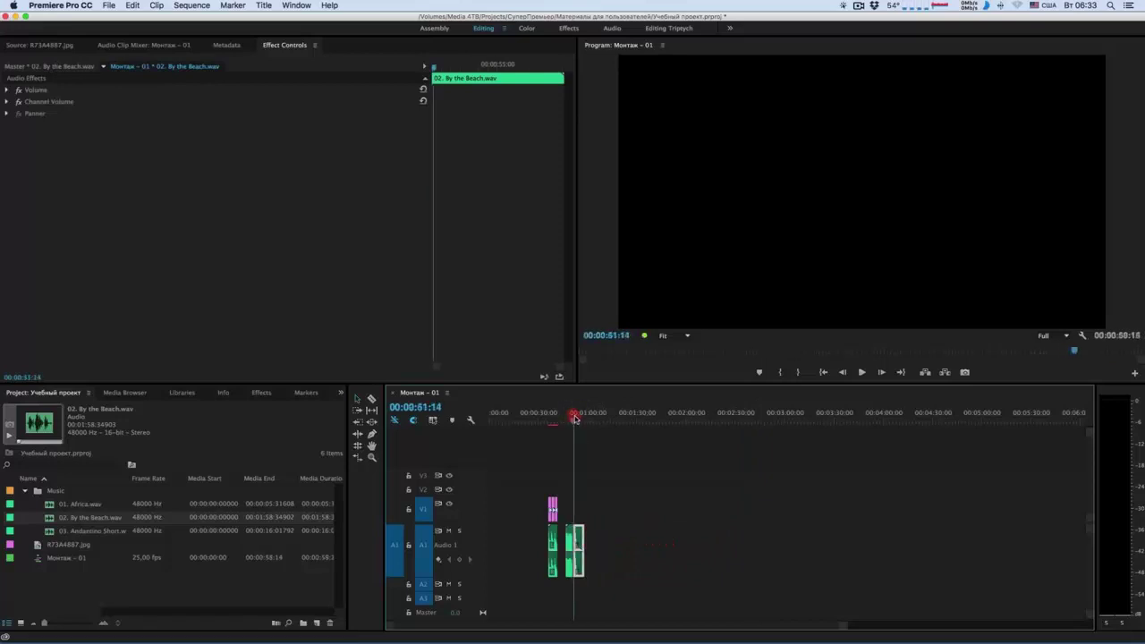
{"action": "key", "text": "equal"}
{"action": "key", "text": "equal"}
{"action": "key", "text": "equal"}
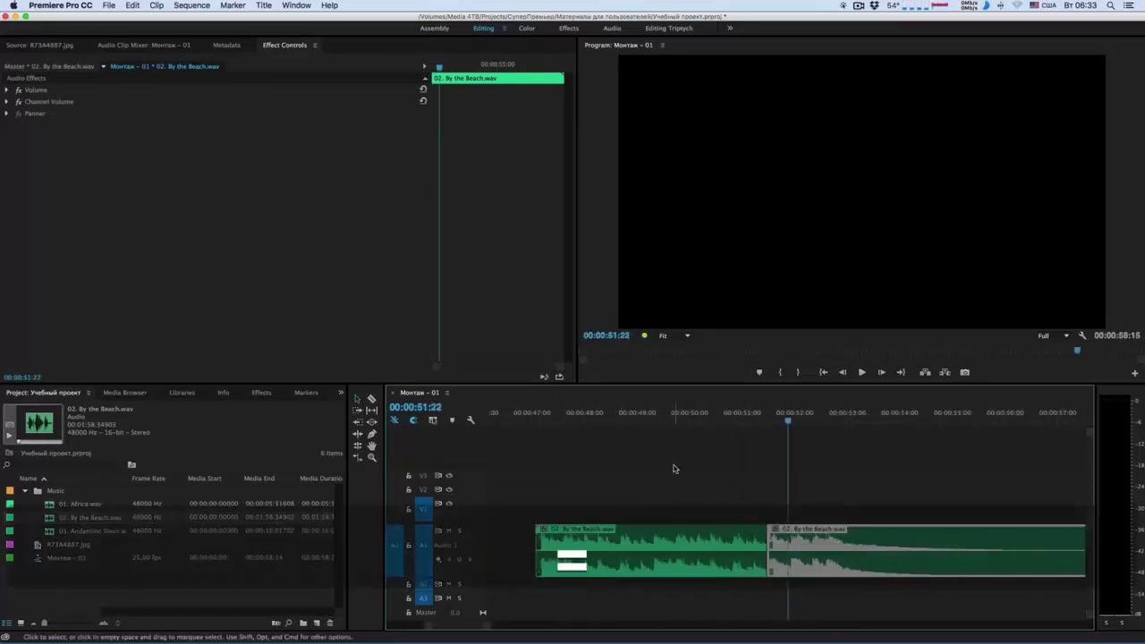
{"action": "left_click", "coordinate": [726, 476]}
{"action": "left_click_drag", "start_coordinate": [616, 415], "coordinate": [531, 414]}
{"action": "key", "text": "space"}
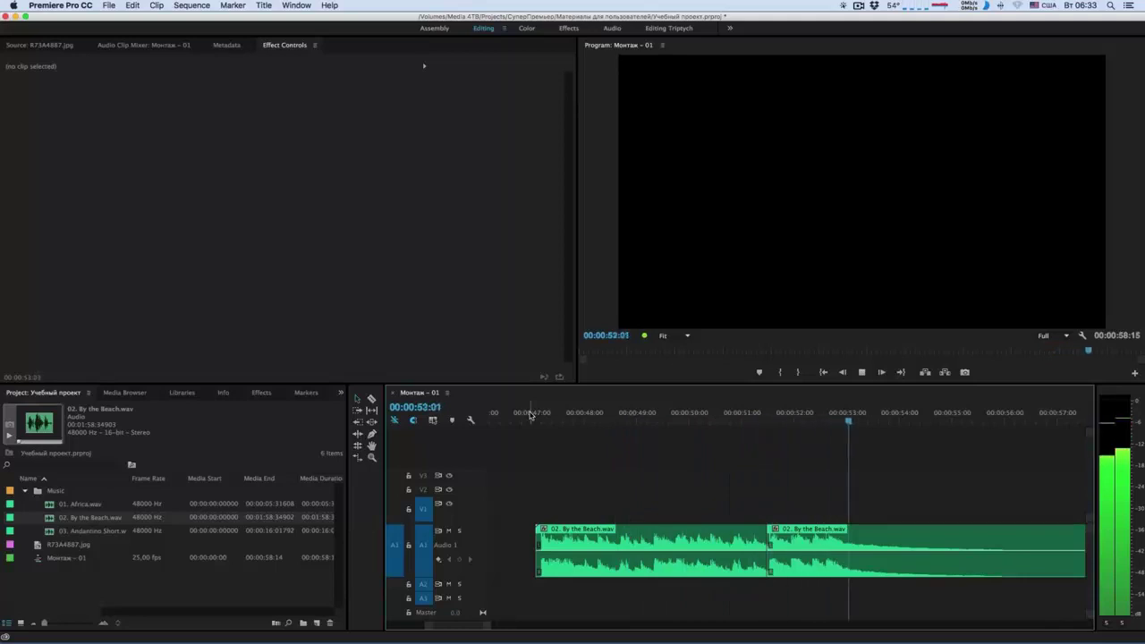
{"action": "key", "text": "space"}
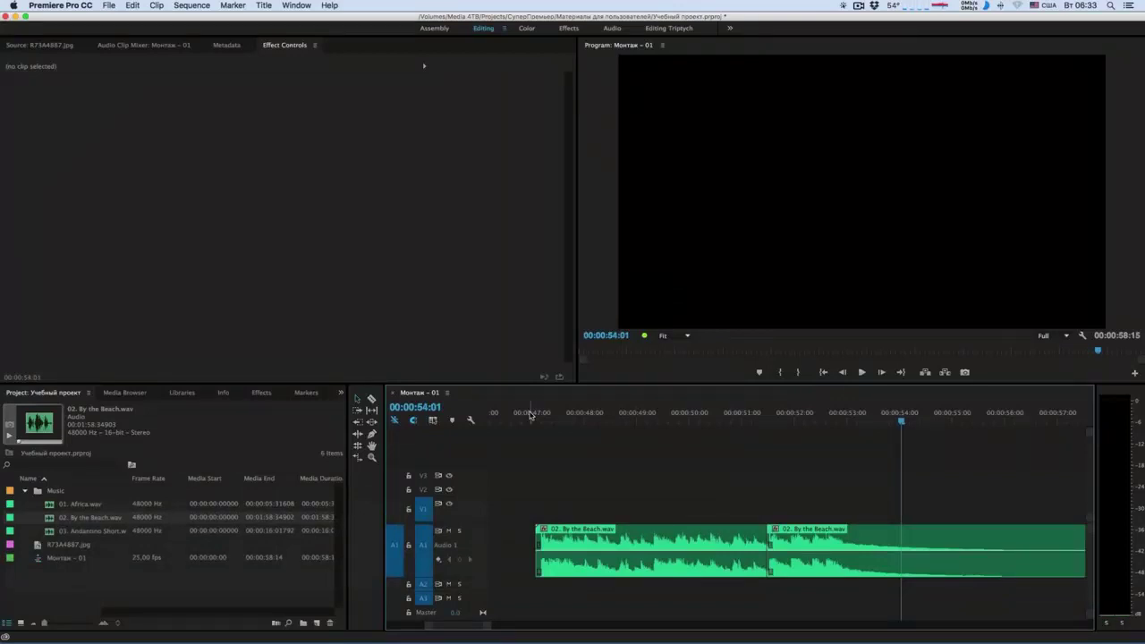
Replay across the join from about 49 seconds, then zoom in on the cut at 51:14
{"action": "left_click", "coordinate": [719, 413]}
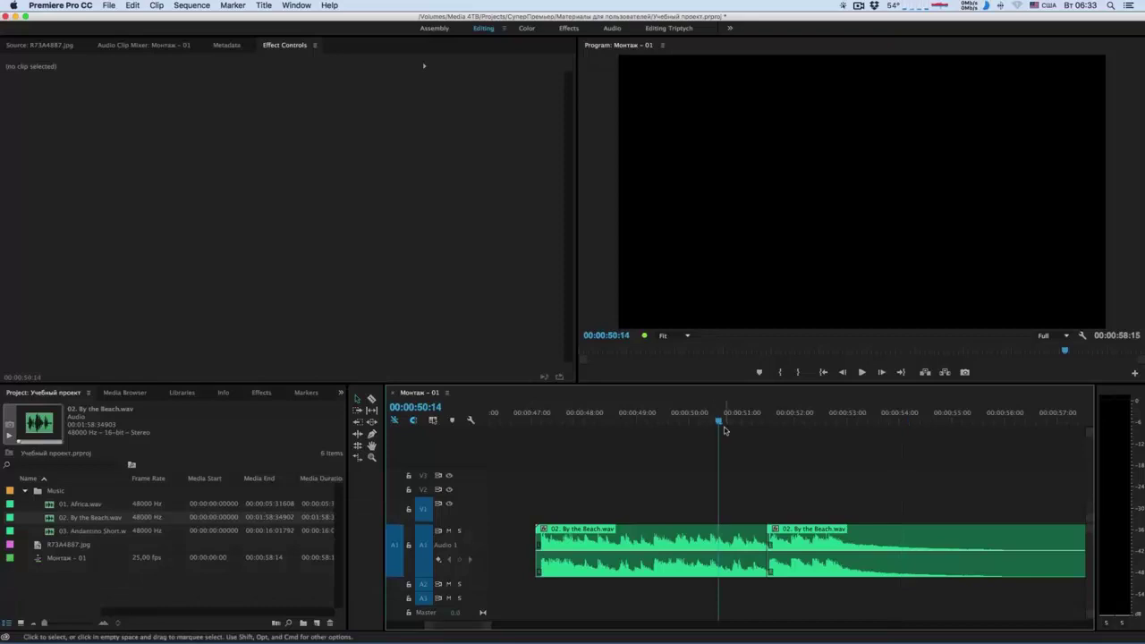
{"action": "left_click", "coordinate": [632, 417]}
{"action": "key", "text": "space"}
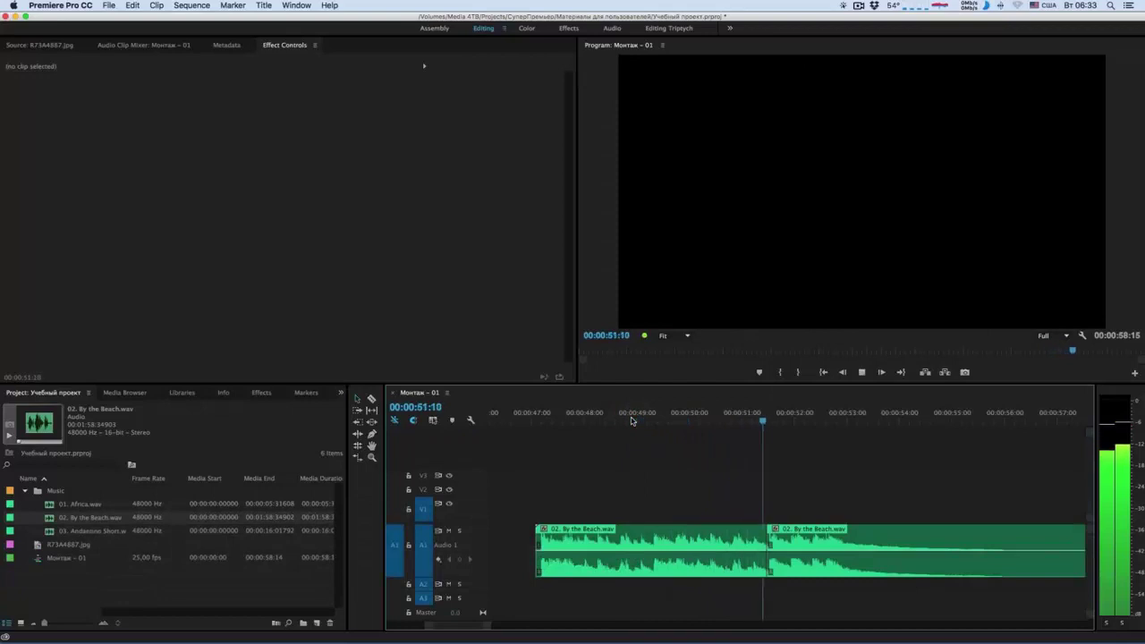
{"action": "key", "text": "space"}
{"action": "left_click", "coordinate": [773, 418]}
{"action": "key", "text": "="}
{"action": "key", "text": "="}
{"action": "left_click", "coordinate": [763, 546]}
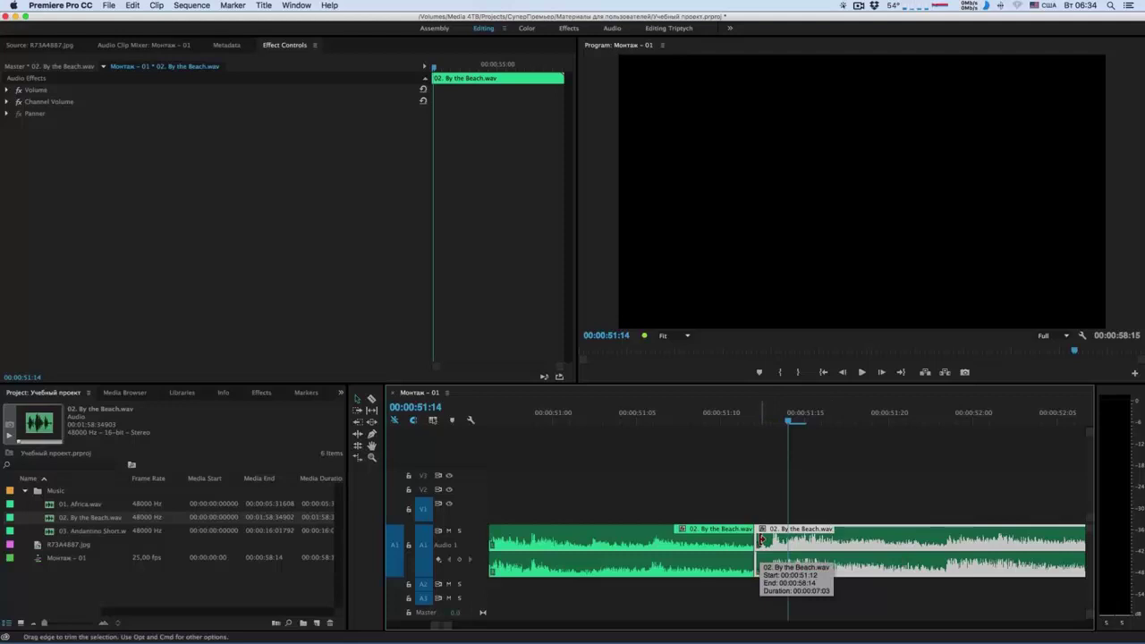
Trim the edit point between the two By the Beach clips
{"action": "left_click", "coordinate": [762, 539]}
{"action": "left_click_drag", "start_coordinate": [762, 540], "coordinate": [814, 539]}
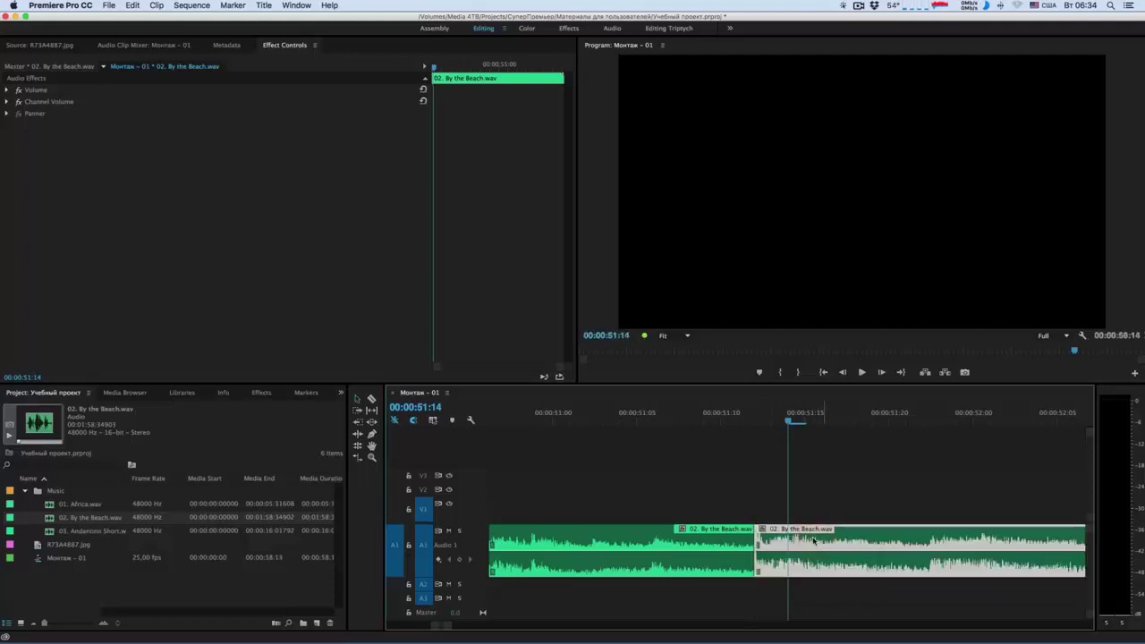
{"action": "key", "text": "minus"}
{"action": "key", "text": "minus"}
{"action": "key", "text": "minus"}
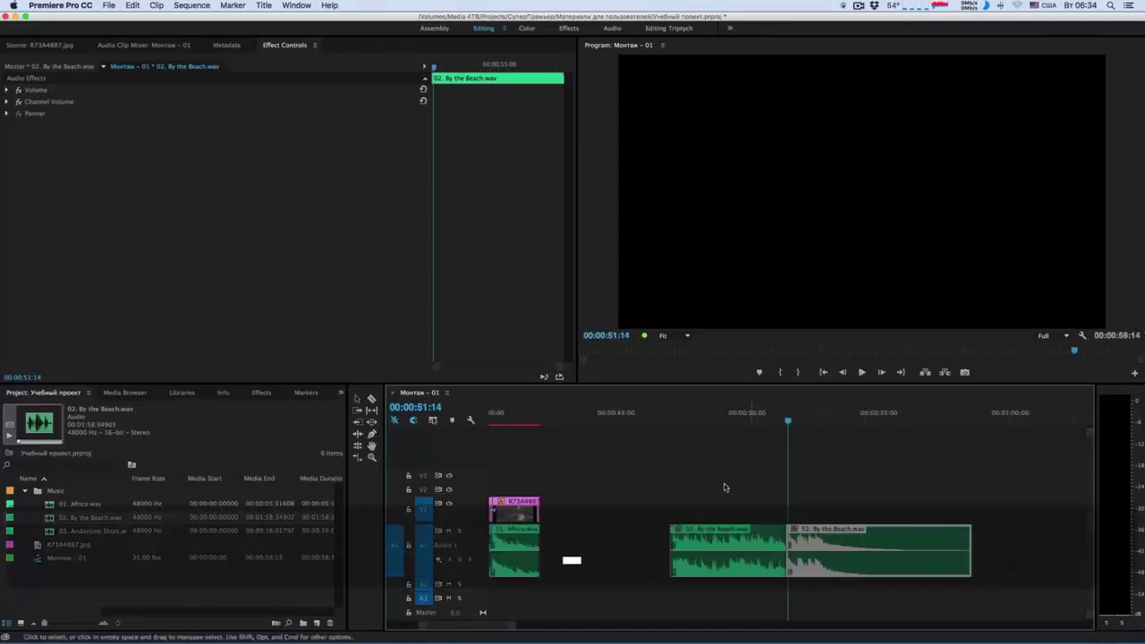
{"action": "key", "text": "minus"}
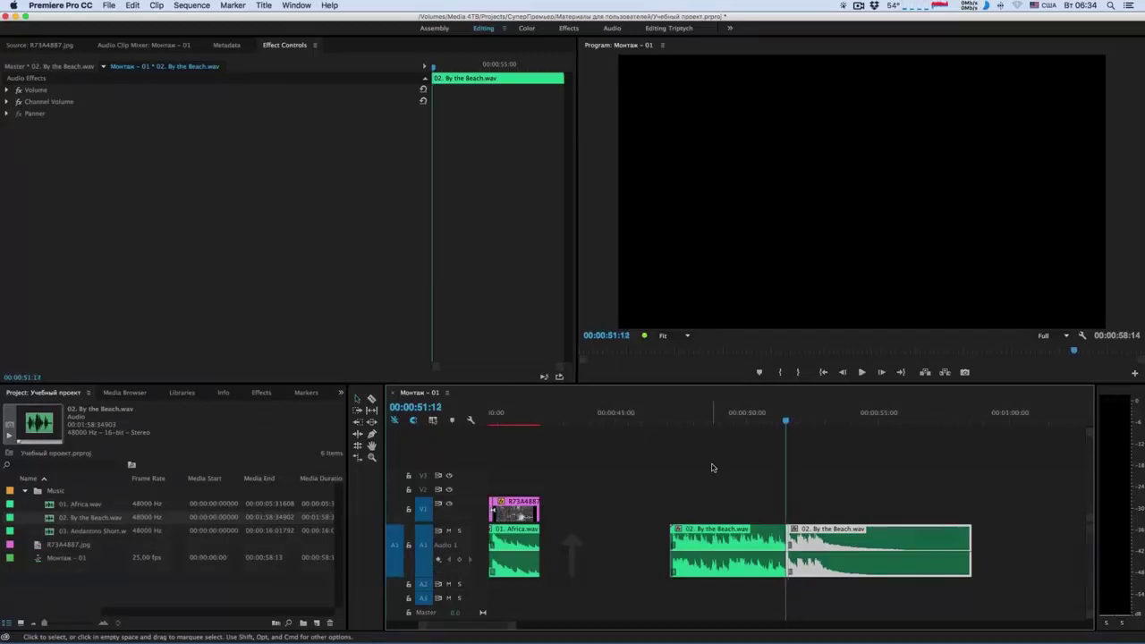
Trim the second By the Beach clip so the music ends at 00:00:56:00
{"action": "key", "text": "Up"}
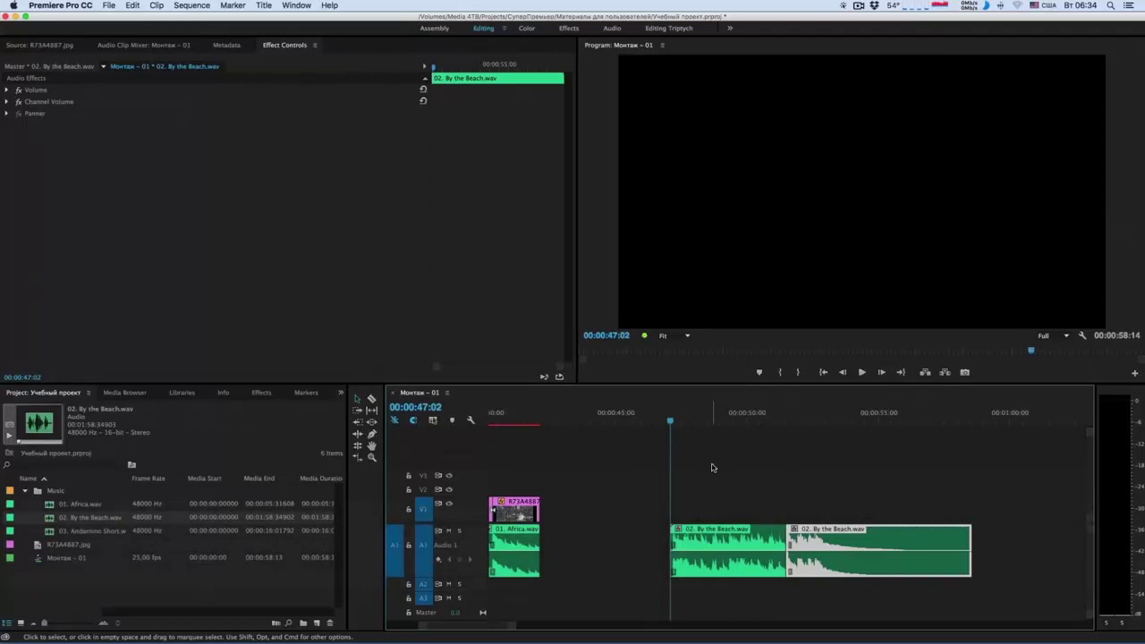
{"action": "key", "text": "space"}
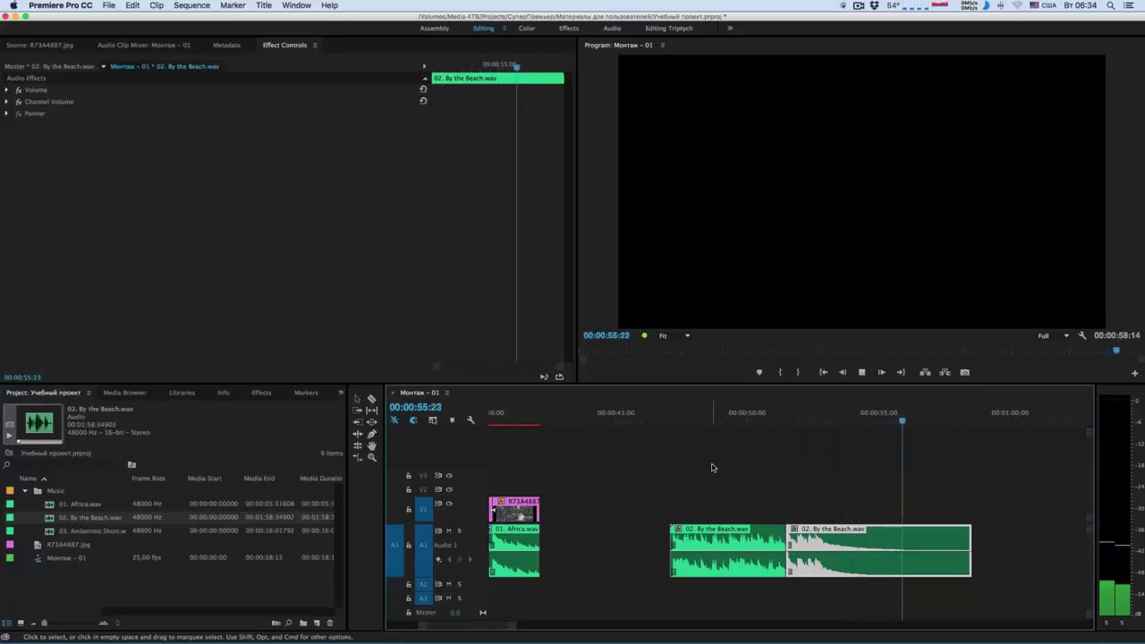
{"action": "key", "text": "space"}
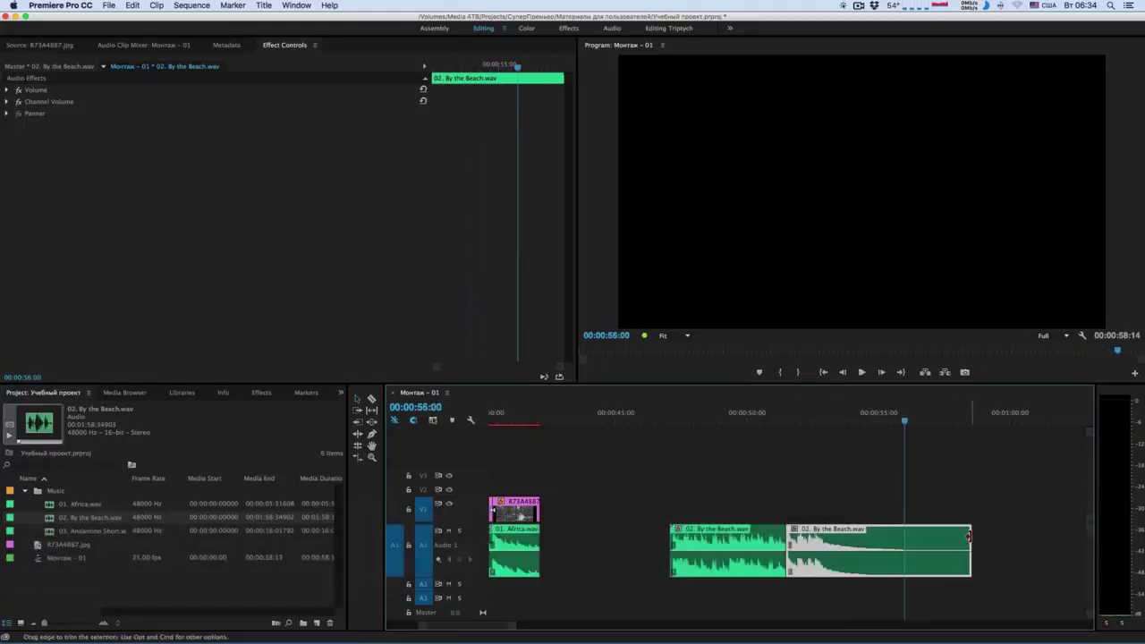
{"action": "left_click_drag", "start_coordinate": [969, 537], "coordinate": [904, 537]}
{"action": "left_click", "coordinate": [771, 471]}
{"action": "scroll", "coordinate": [771, 472], "scroll_direction": "left", "scroll_amount": 3}
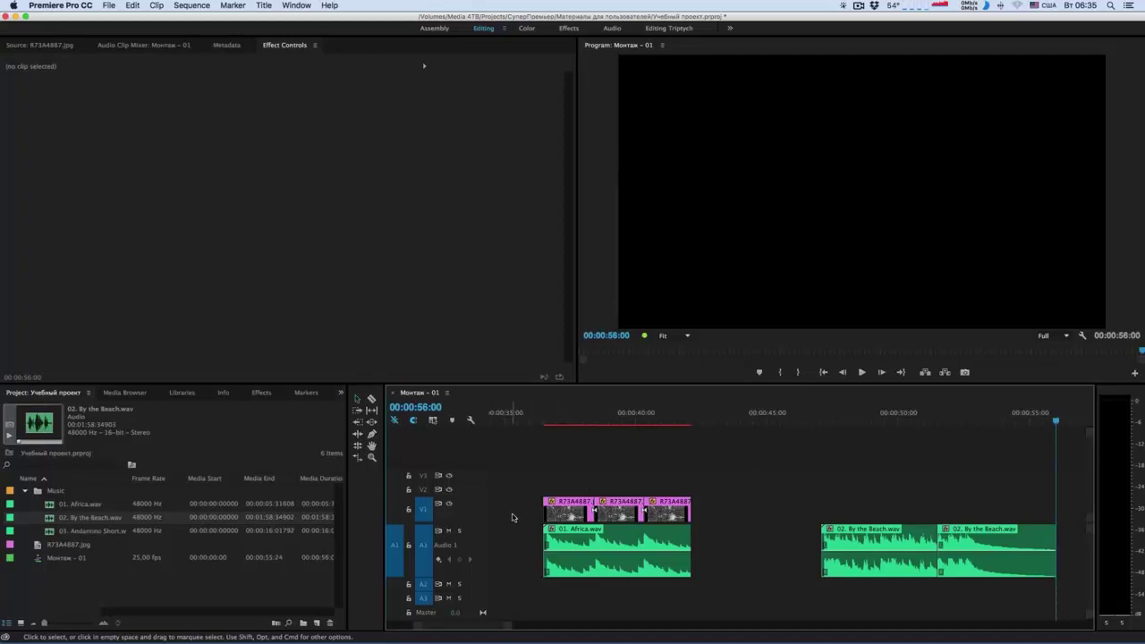
Select the three R73A4887 image clips above the Africa music and copy them with Edit > Copy
{"action": "mouse_move", "coordinate": [543, 480]}
{"action": "left_mouse_down"}
{"action": "mouse_move", "coordinate": [725, 508]}
{"action": "mouse_move", "coordinate": [722, 490]}
{"action": "mouse_move", "coordinate": [722, 507]}
{"action": "left_mouse_up"}
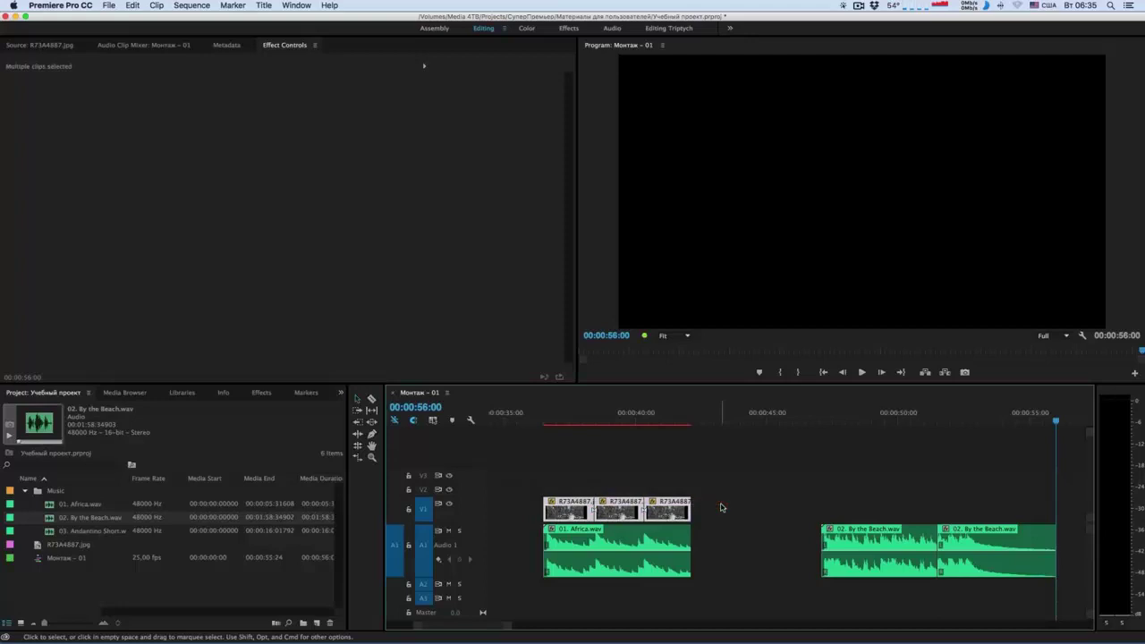
{"action": "scroll", "coordinate": [700, 476], "scroll_direction": "right", "scroll_amount": 1}
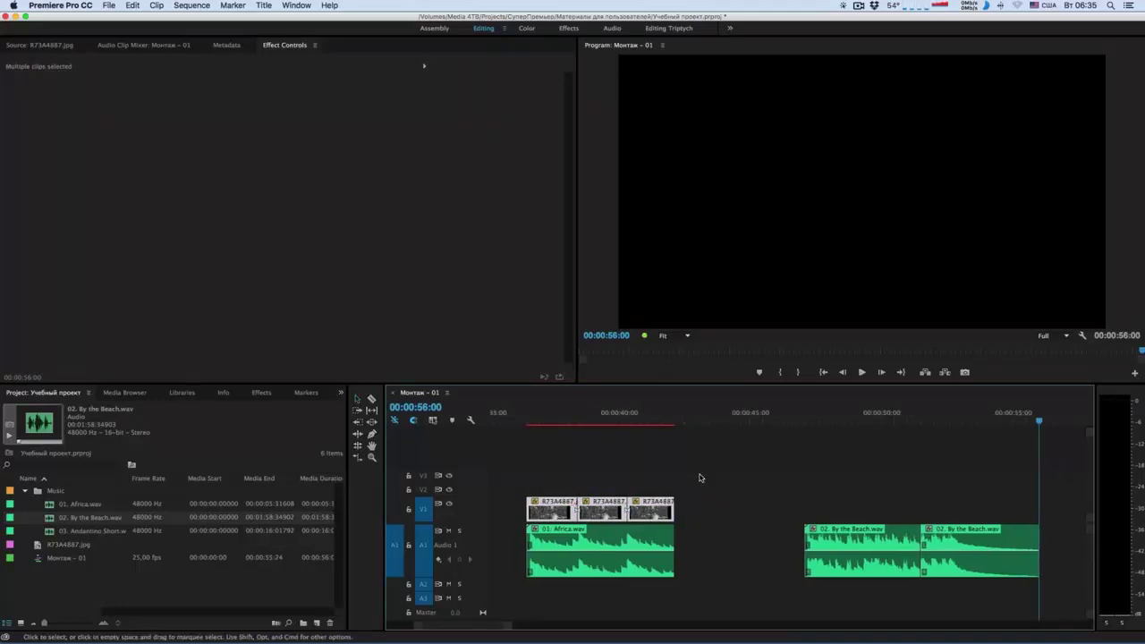
{"action": "scroll", "coordinate": [701, 478], "scroll_direction": "right", "scroll_amount": 1}
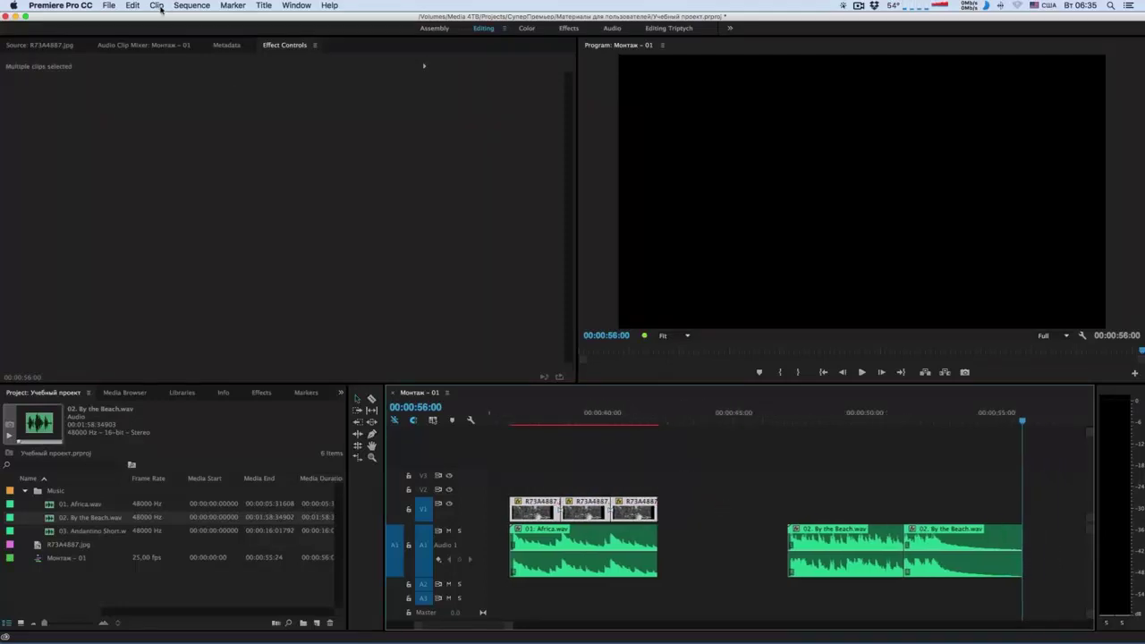
{"action": "left_click", "coordinate": [132, 4]}
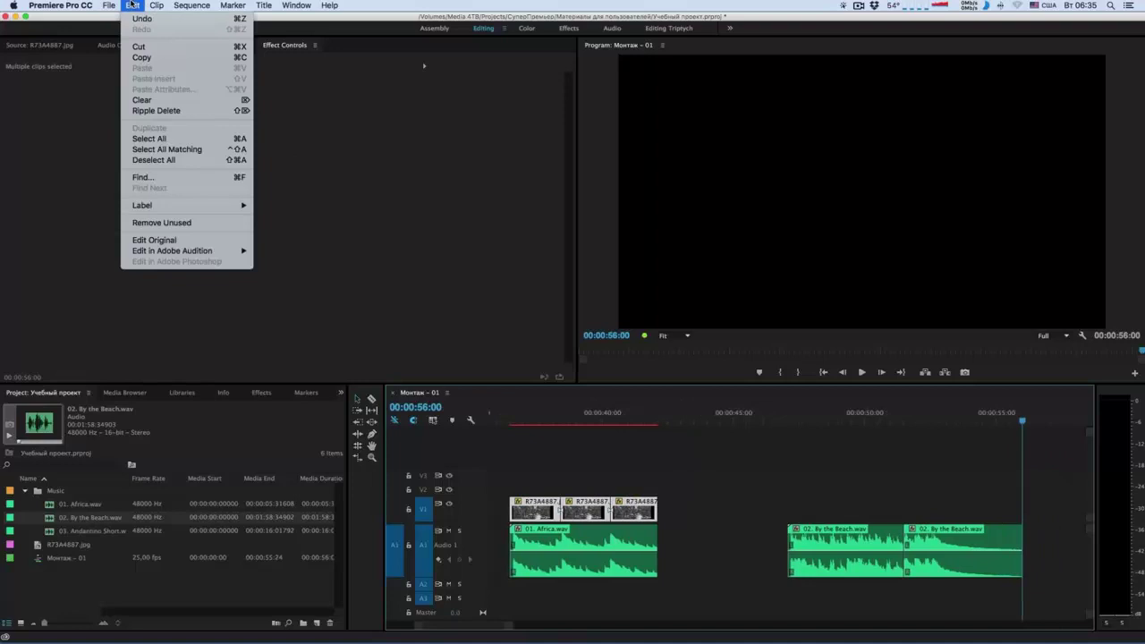
{"action": "left_click", "coordinate": [172, 63]}
{"action": "left_click", "coordinate": [168, 60]}
Paste the copied R73A4887 clips at 00:00:47:02, the By the Beach start
{"action": "left_click_drag", "start_coordinate": [765, 420], "coordinate": [783, 420]}
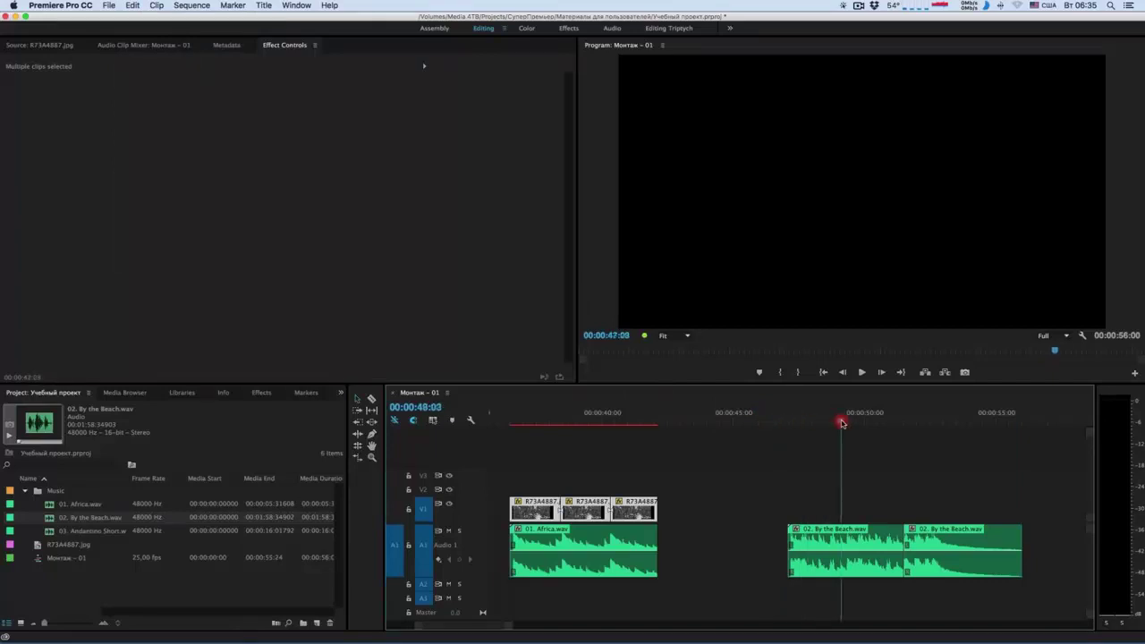
{"action": "mouse_move", "coordinate": [775, 420]}
{"action": "left_mouse_down"}
{"action": "mouse_move", "coordinate": [828, 425]}
{"action": "mouse_move", "coordinate": [735, 423]}
{"action": "left_mouse_up"}
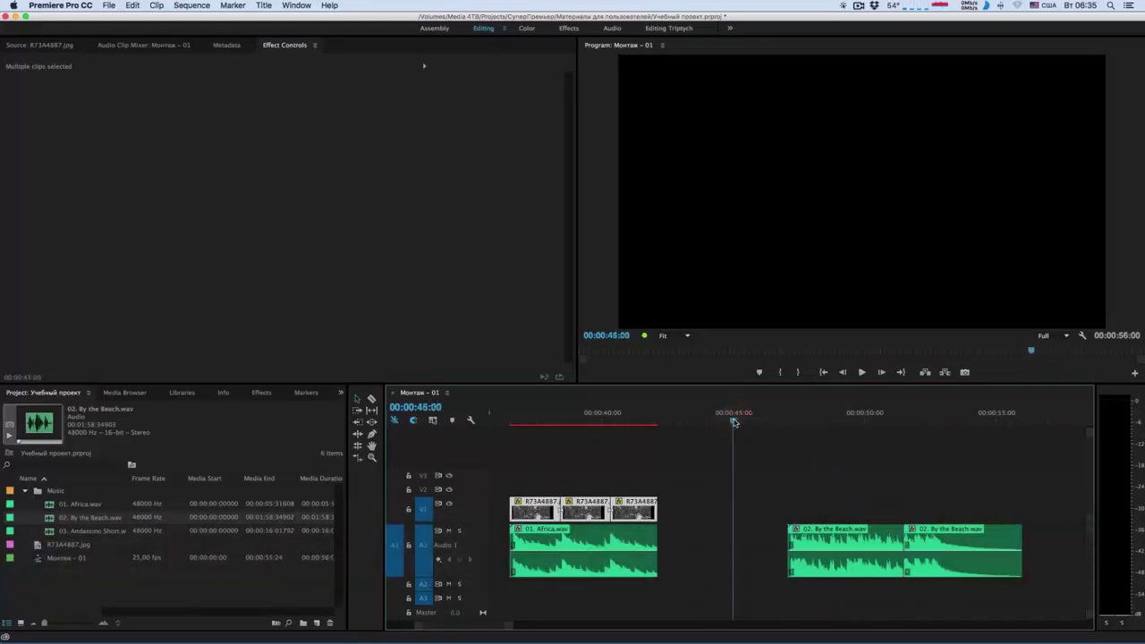
{"action": "key", "text": "Down"}
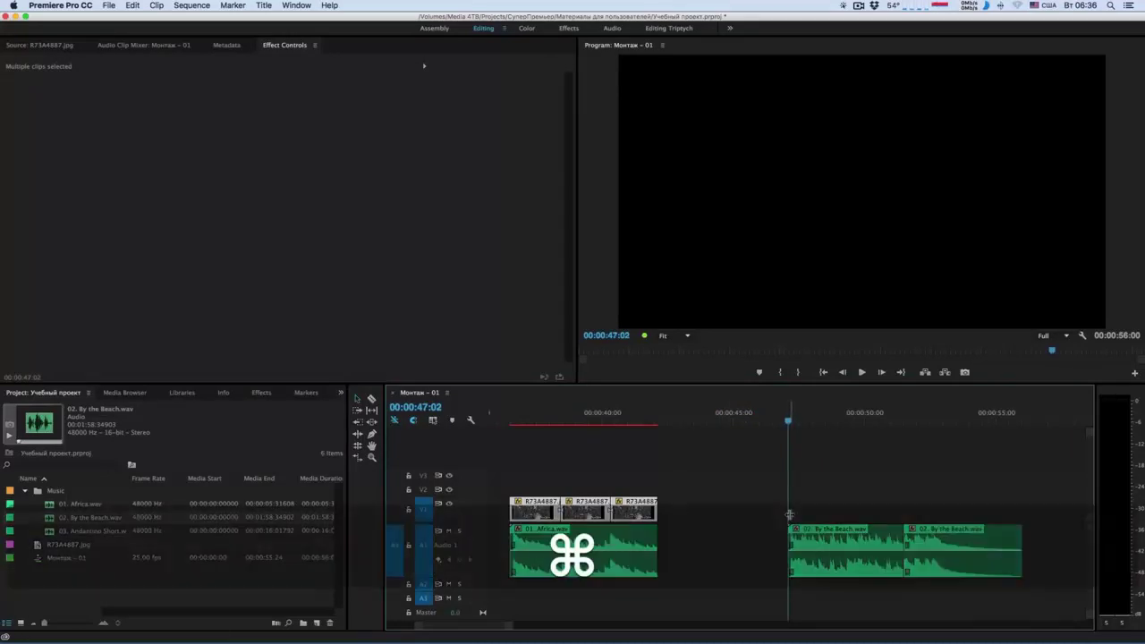
{"action": "key", "text": "super+v"}
{"action": "key", "text": "="}
{"action": "key", "text": "="}
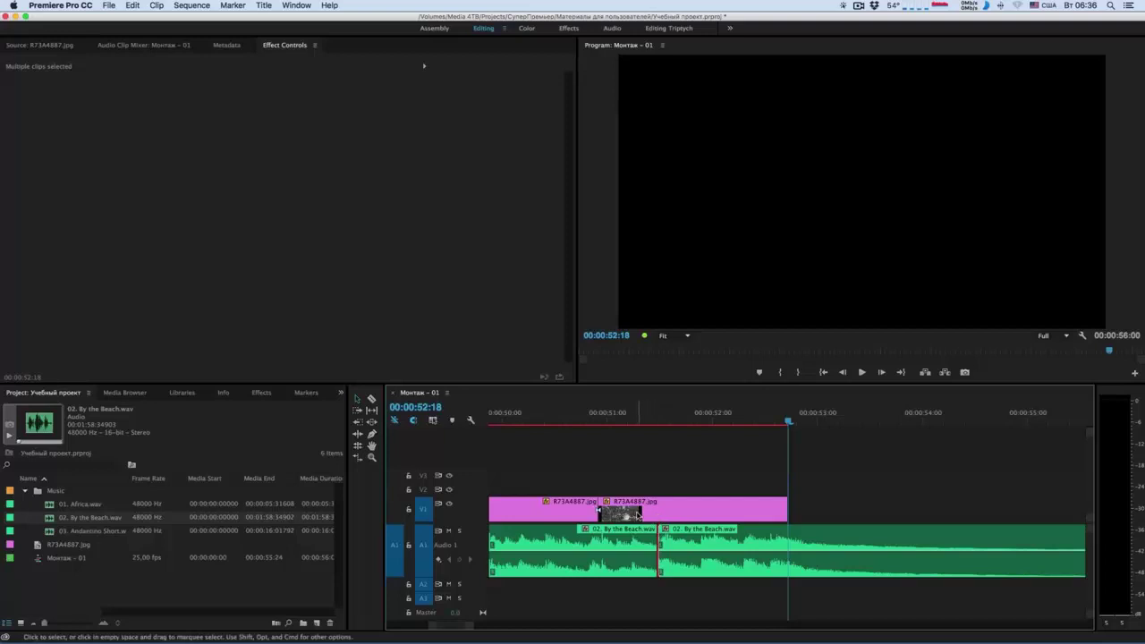
Shift the first image clip 15 frames later, extend the last to 56 seconds, and move the middle one
{"action": "left_click_drag", "start_coordinate": [632, 514], "coordinate": [687, 513]}
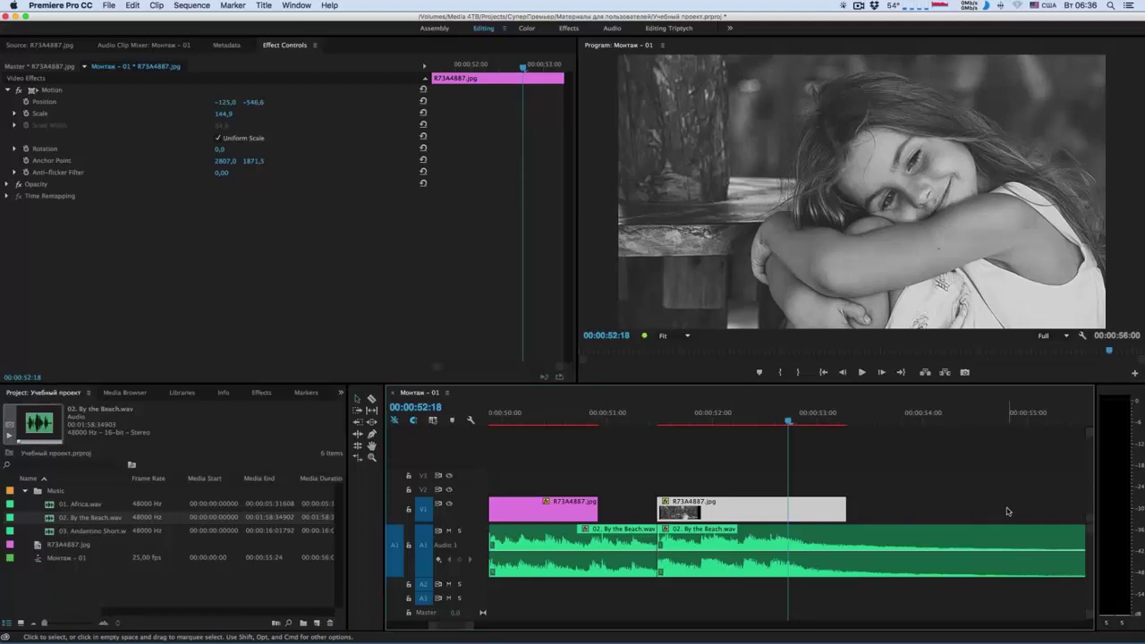
{"action": "key", "text": "minus"}
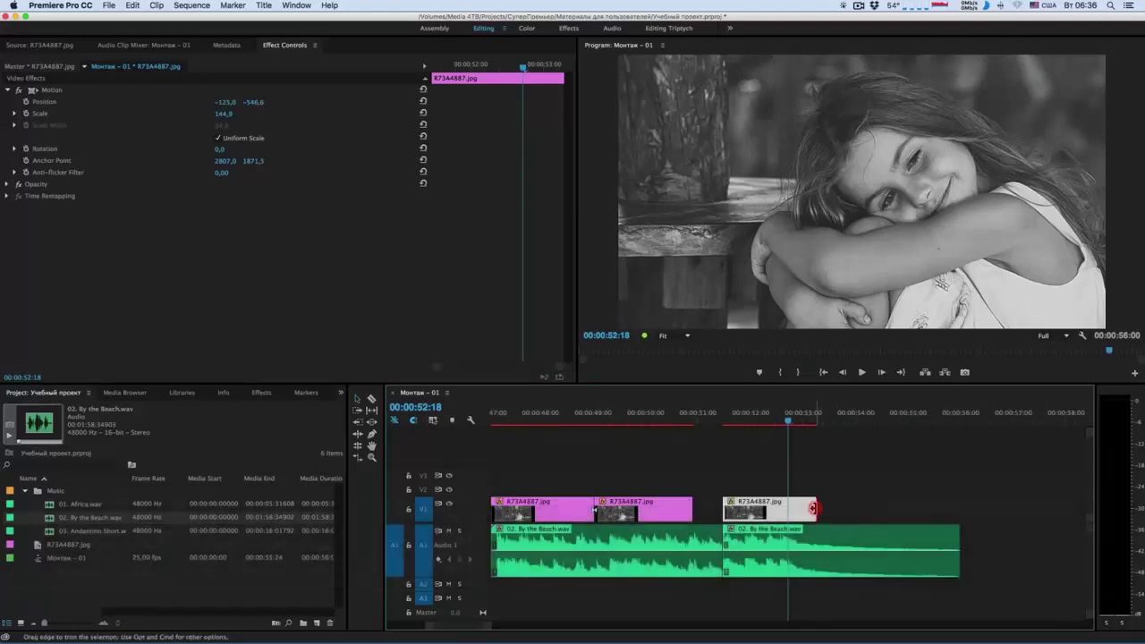
{"action": "left_click_drag", "start_coordinate": [814, 509], "coordinate": [960, 508]}
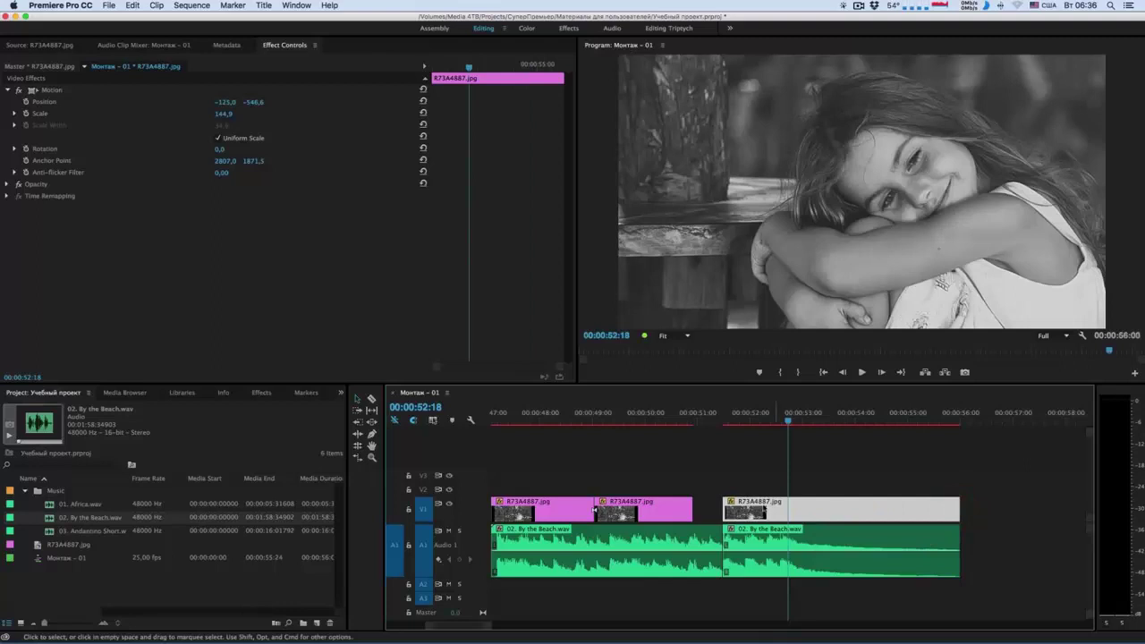
{"action": "scroll", "coordinate": [761, 509], "scroll_direction": "up", "scroll_amount": 2}
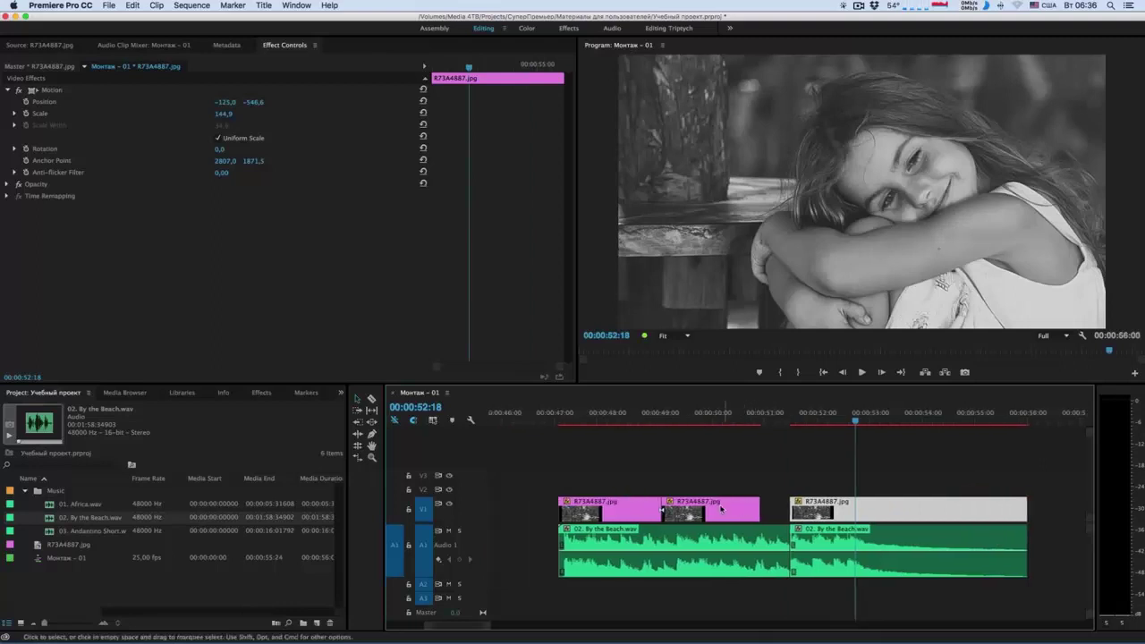
{"action": "left_click_drag", "start_coordinate": [715, 509], "coordinate": [744, 510]}
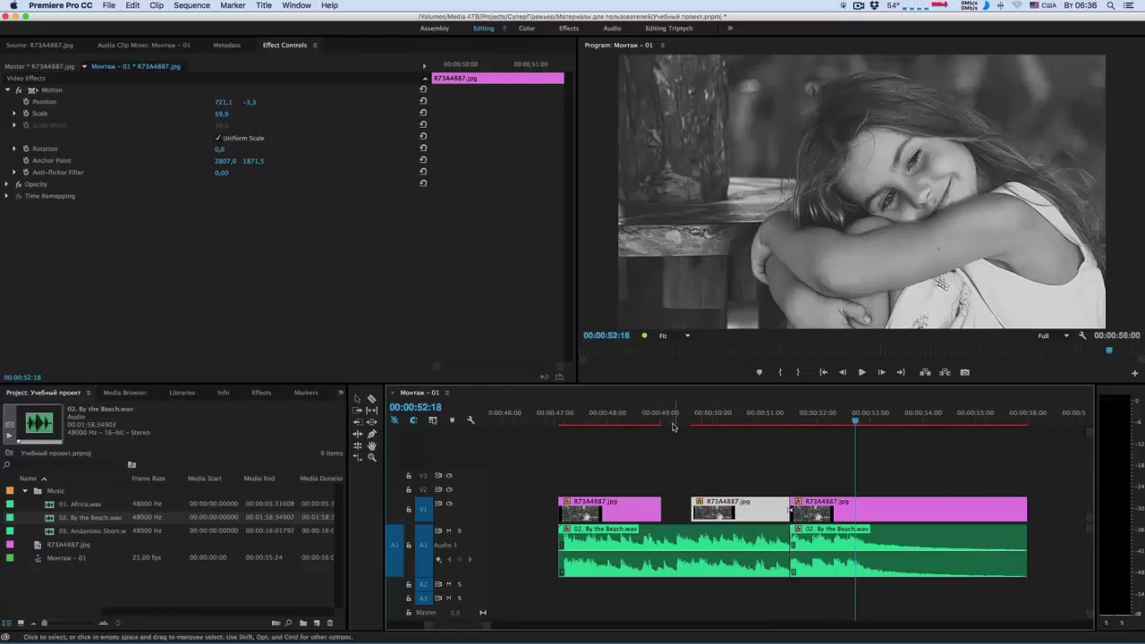
Trim the photo clip edges around 49:08 to close the gap between neighbours
{"action": "left_click", "coordinate": [673, 417]}
{"action": "left_click_drag", "start_coordinate": [673, 417], "coordinate": [678, 417]}
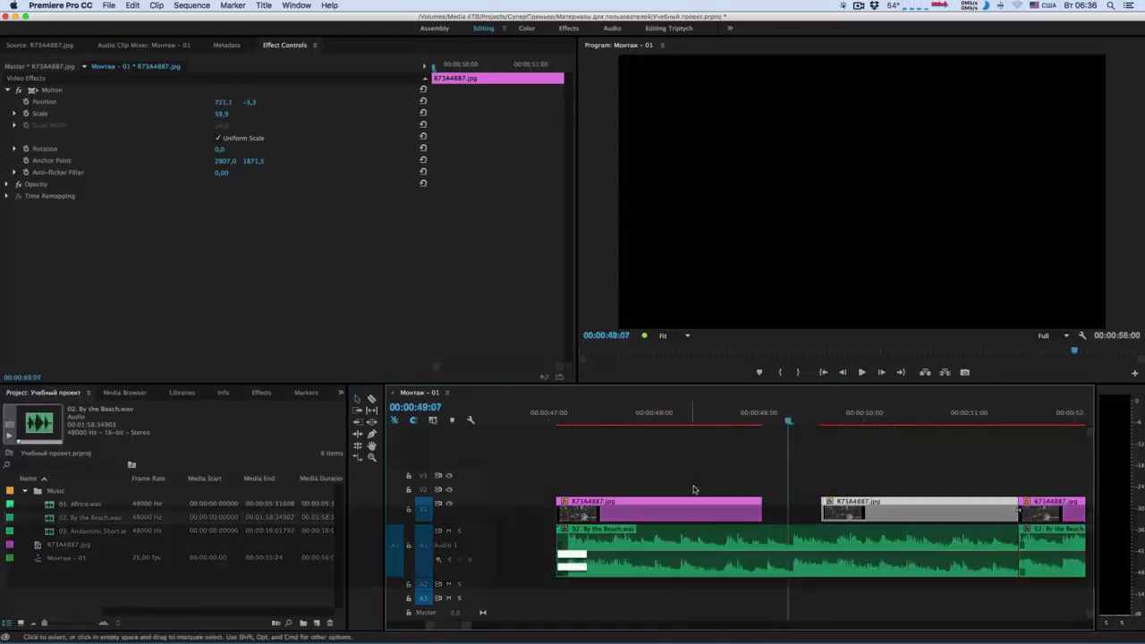
{"action": "key", "text": "="}
{"action": "key", "text": "="}
{"action": "key", "text": "="}
{"action": "left_click_drag", "start_coordinate": [793, 422], "coordinate": [805, 421]}
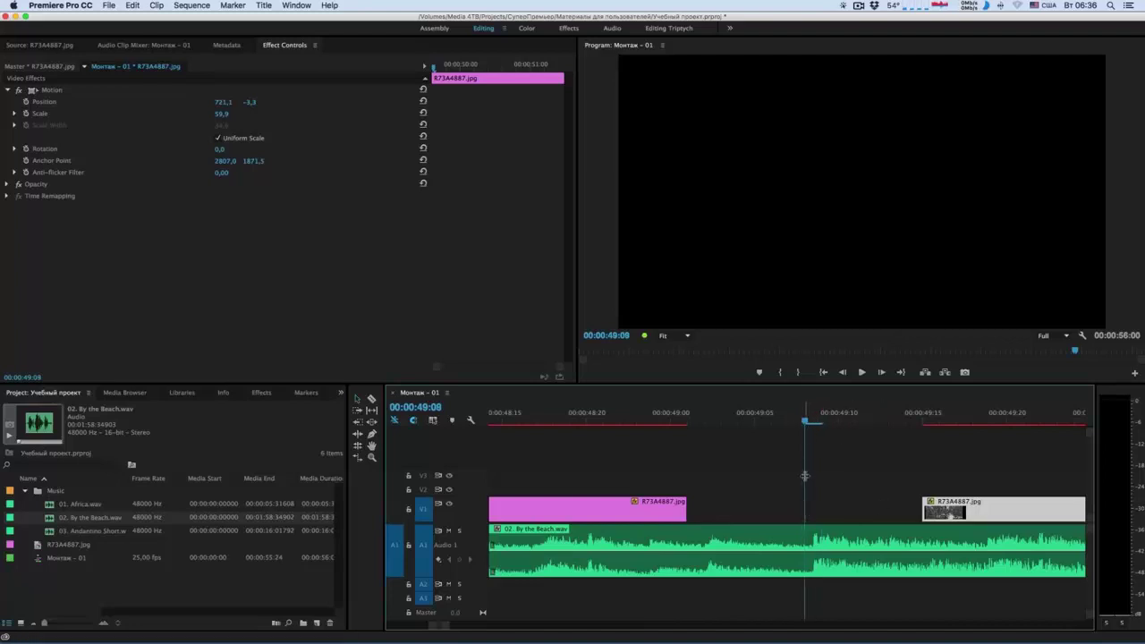
{"action": "left_click_drag", "start_coordinate": [923, 507], "coordinate": [805, 508]}
{"action": "left_click_drag", "start_coordinate": [686, 508], "coordinate": [813, 508]}
{"action": "key", "text": "minus"}
{"action": "key", "text": "minus"}
{"action": "key", "text": "minus"}
{"action": "key", "text": "minus"}
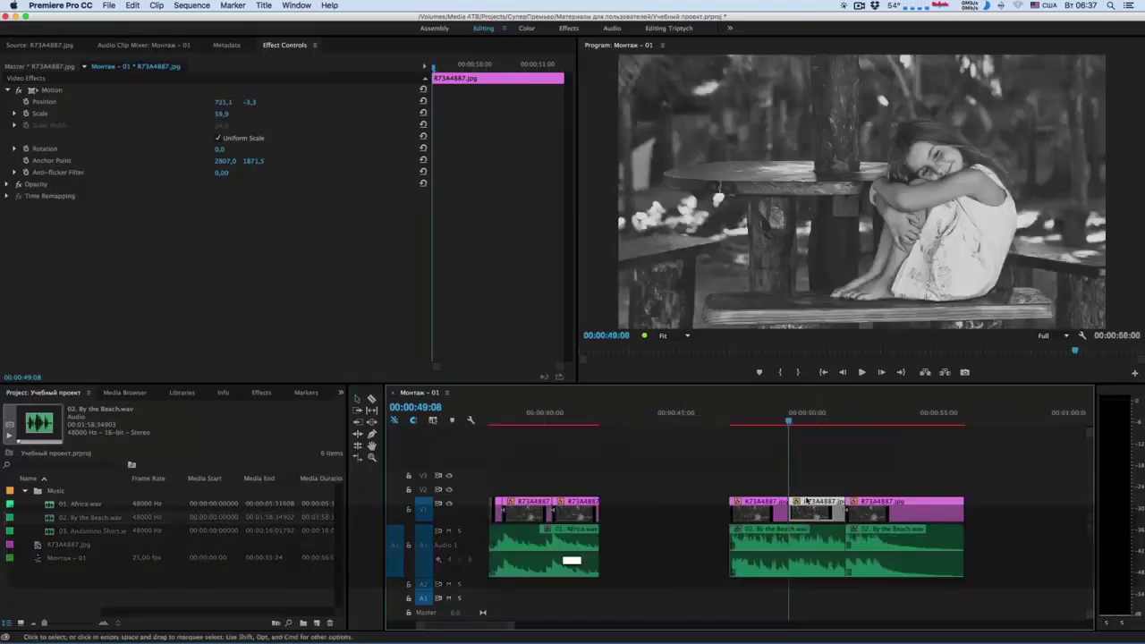
{"action": "left_click", "coordinate": [733, 421]}
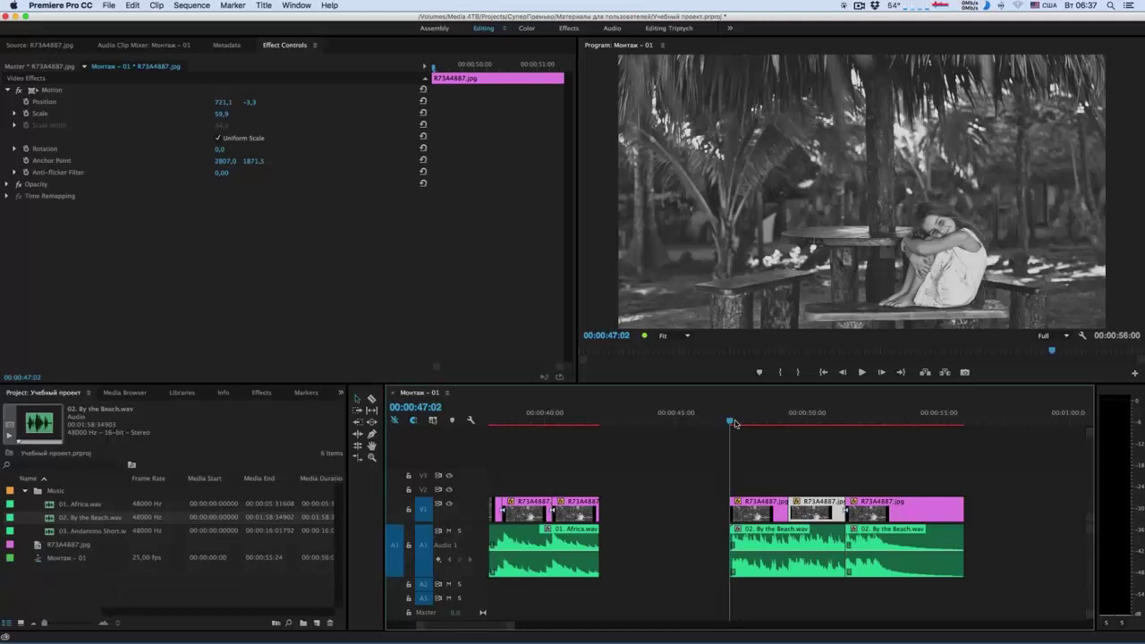
{"action": "mouse_move", "coordinate": [735, 423]}
{"action": "left_mouse_down"}
{"action": "mouse_move", "coordinate": [720, 423]}
{"action": "mouse_move", "coordinate": [766, 424]}
{"action": "left_mouse_up"}
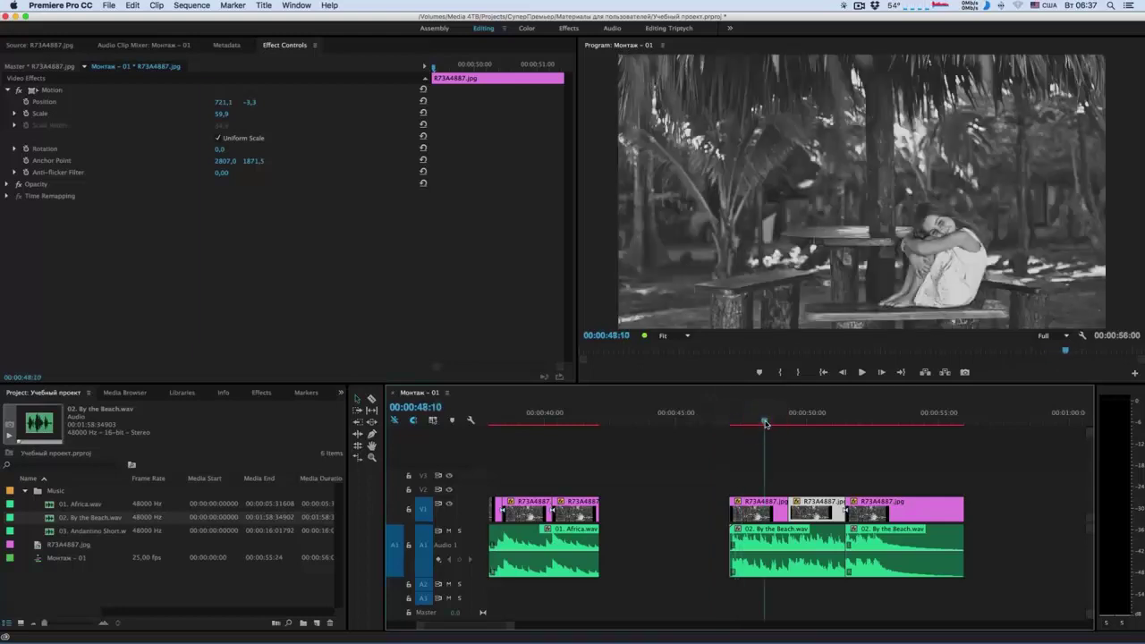
{"action": "key", "text": "Up"}
{"action": "key", "text": "Left"}
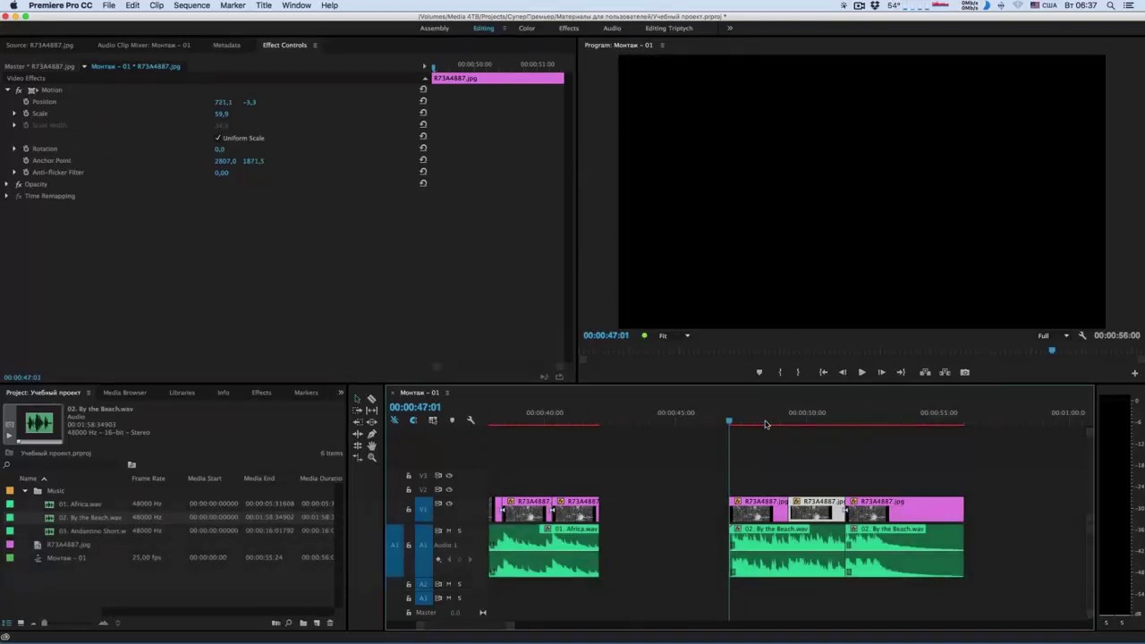
{"action": "key", "text": "space"}
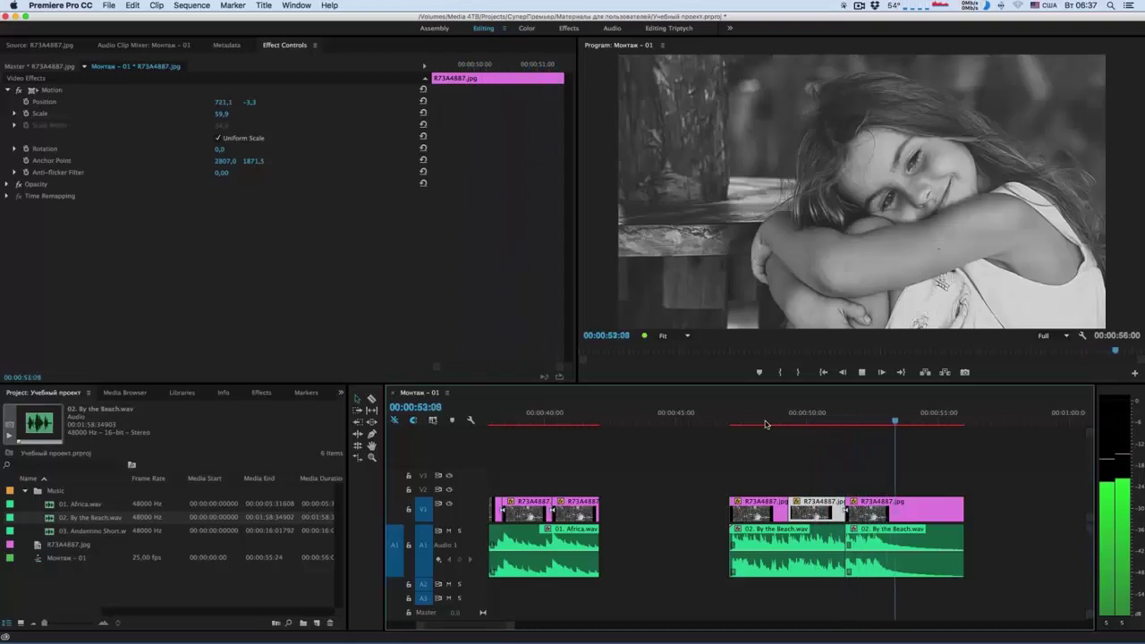
{"action": "key", "text": "minus"}
{"action": "key", "text": "minus"}
{"action": "key", "text": "space"}
{"action": "left_click", "coordinate": [592, 421]}
{"action": "key", "text": "Up"}
{"action": "key", "text": "space"}
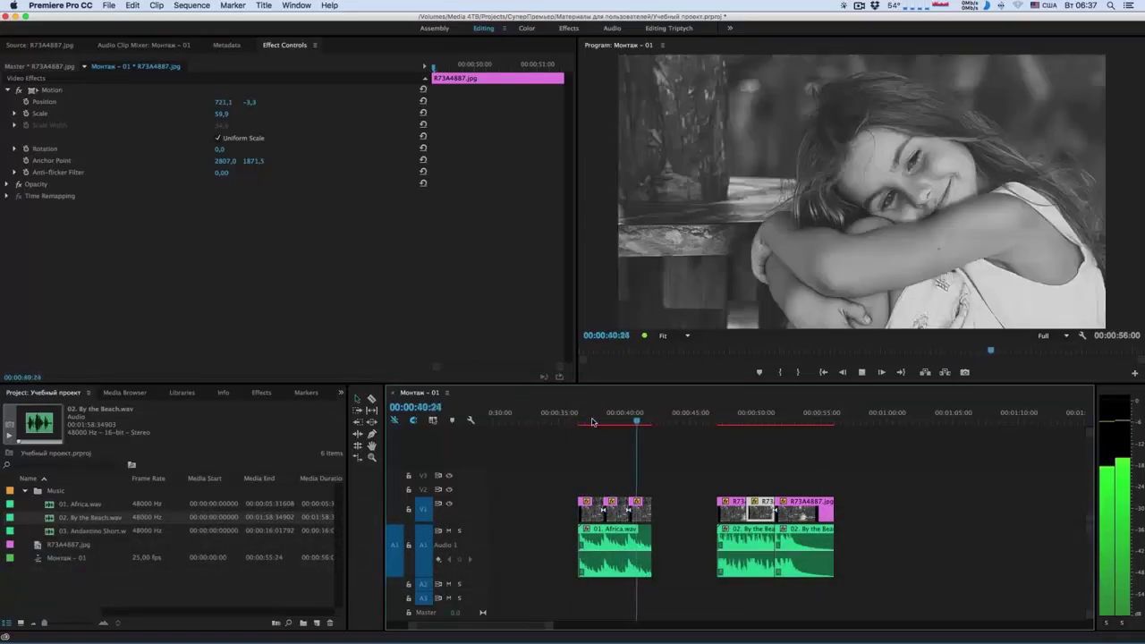
{"action": "key", "text": "space"}
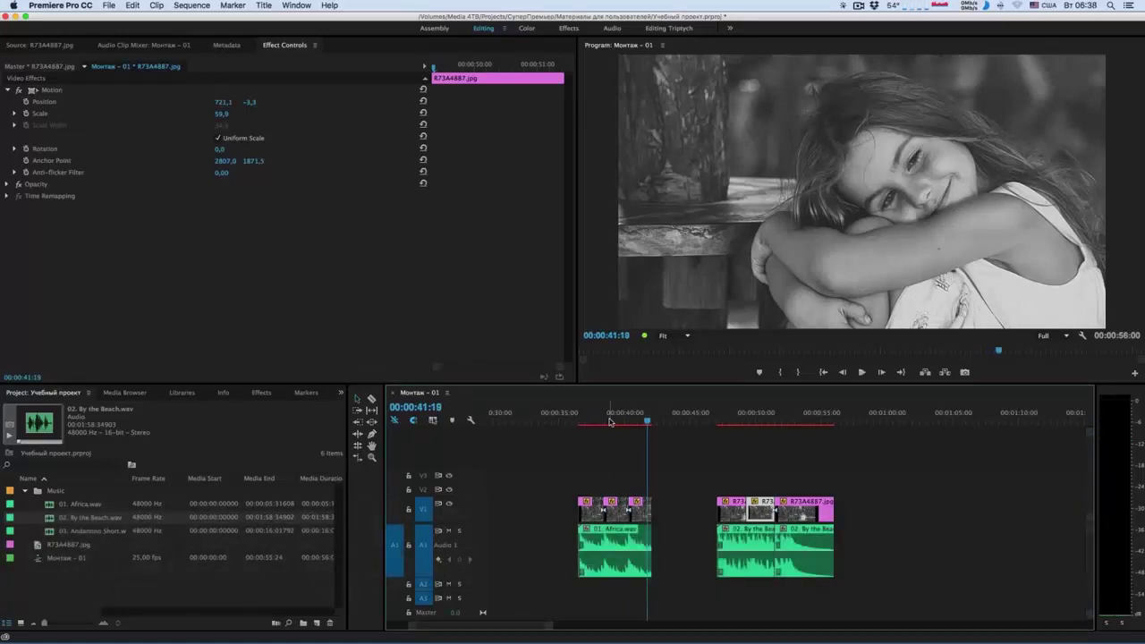
{"action": "key", "text": "shift+1"}
{"action": "key", "text": "Down"}
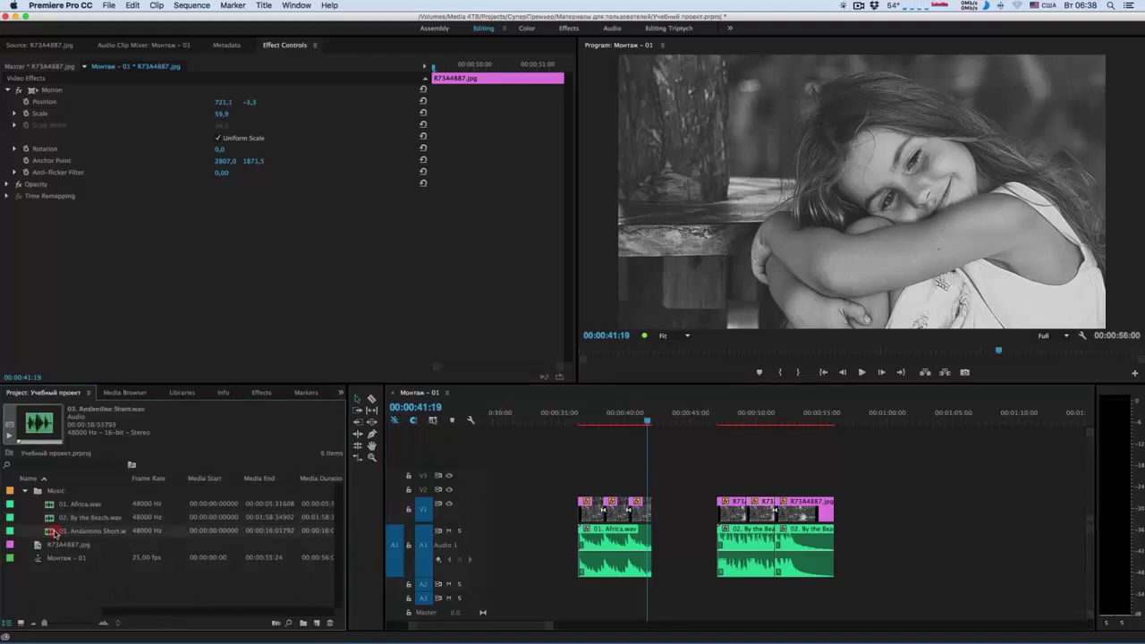
Drop 03. Andantino Short.wav onto A1 after the By the Beach pieces and play it back
{"action": "left_click_drag", "start_coordinate": [53, 531], "coordinate": [879, 540]}
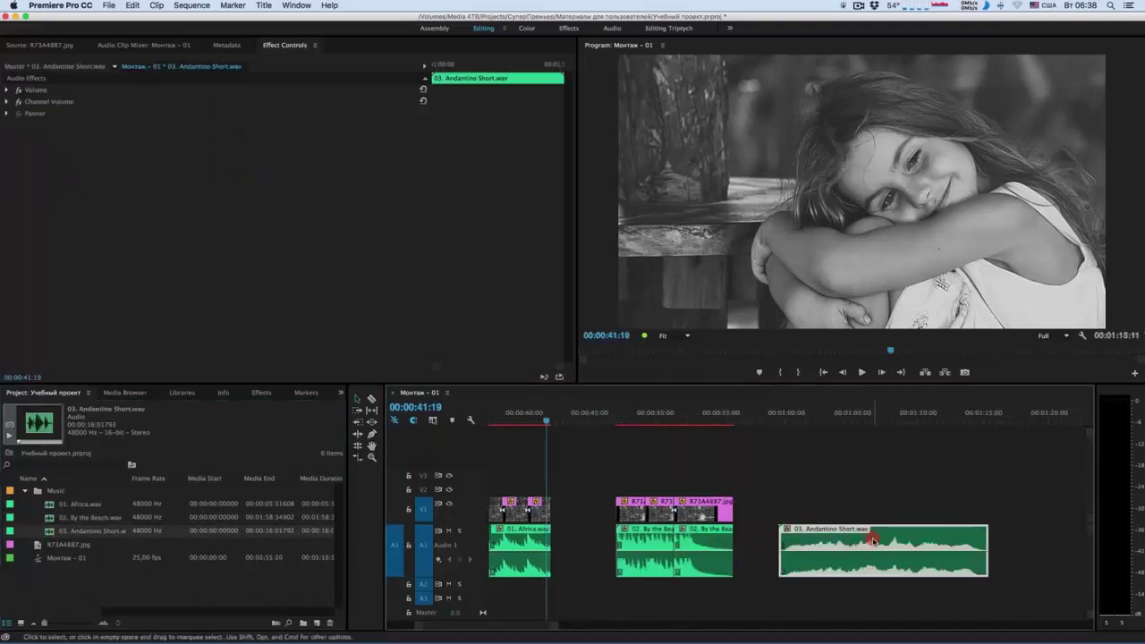
{"action": "left_click", "coordinate": [785, 414]}
{"action": "scroll", "coordinate": [842, 457], "scroll_direction": "right", "scroll_amount": 3}
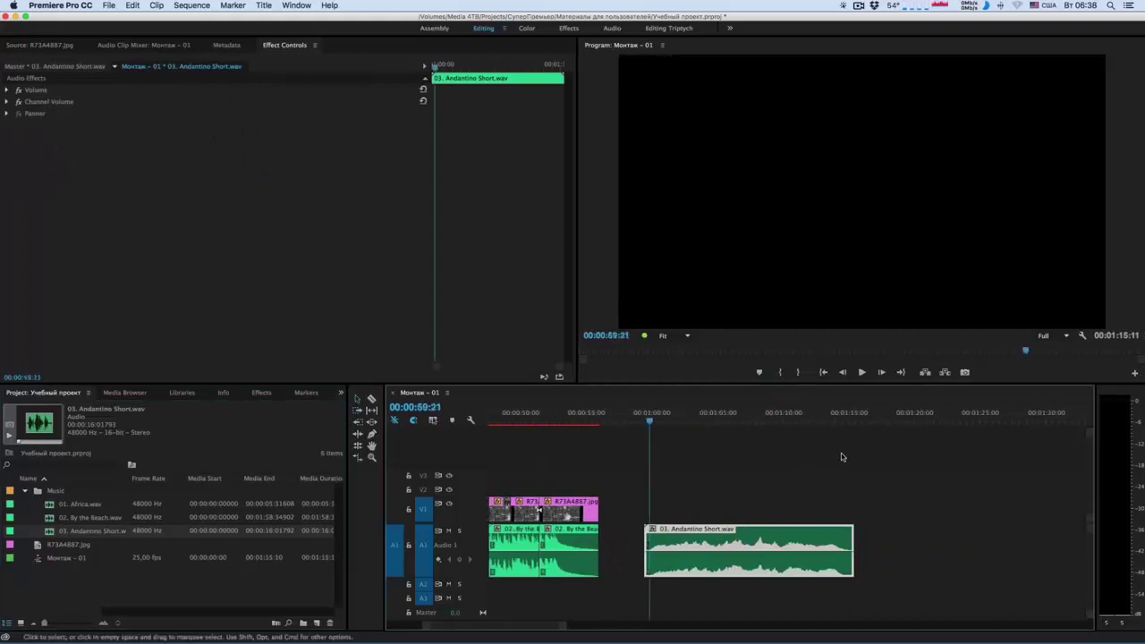
{"action": "key", "text": "space"}
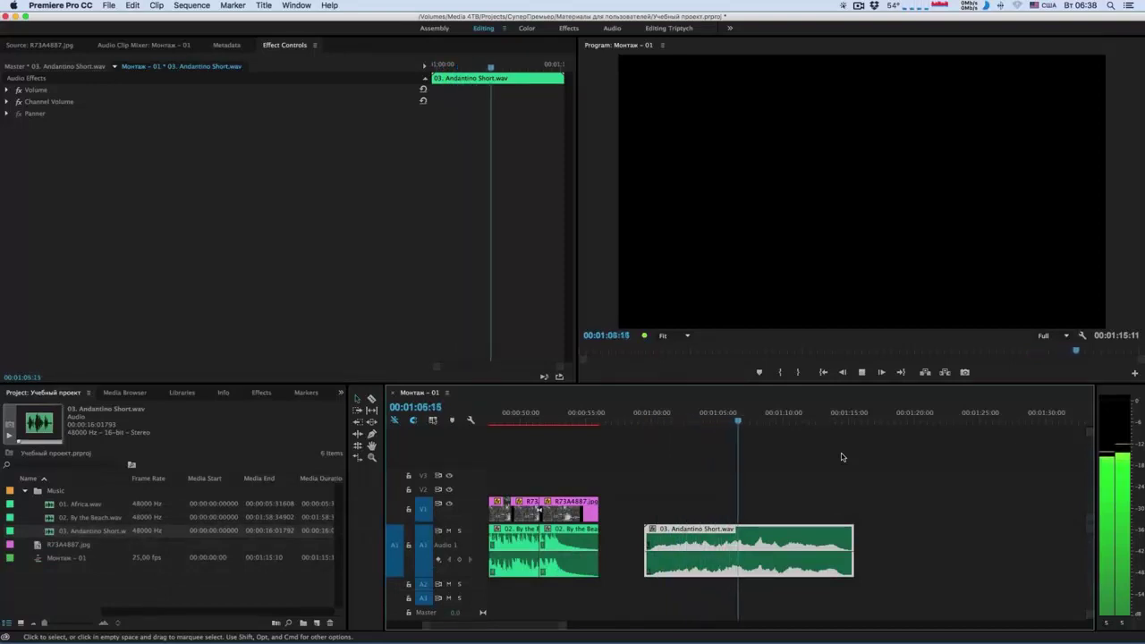
{"action": "key", "text": "space"}
{"action": "left_click", "coordinate": [798, 460]}
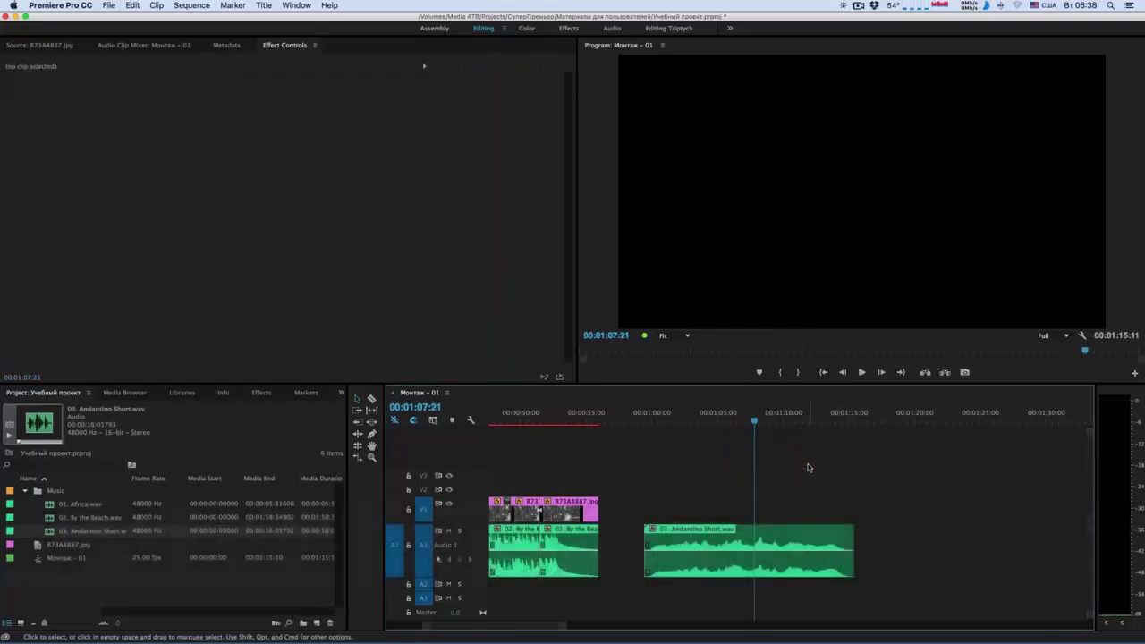
{"action": "scroll", "coordinate": [809, 466], "scroll_direction": "left", "scroll_amount": 2}
Copy the By the Beach photo clips and paste them at the Andantino Short clip's start
{"action": "mouse_move", "coordinate": [692, 488]}
{"action": "left_mouse_down"}
{"action": "mouse_move", "coordinate": [560, 492]}
{"action": "mouse_move", "coordinate": [546, 509]}
{"action": "left_mouse_up"}
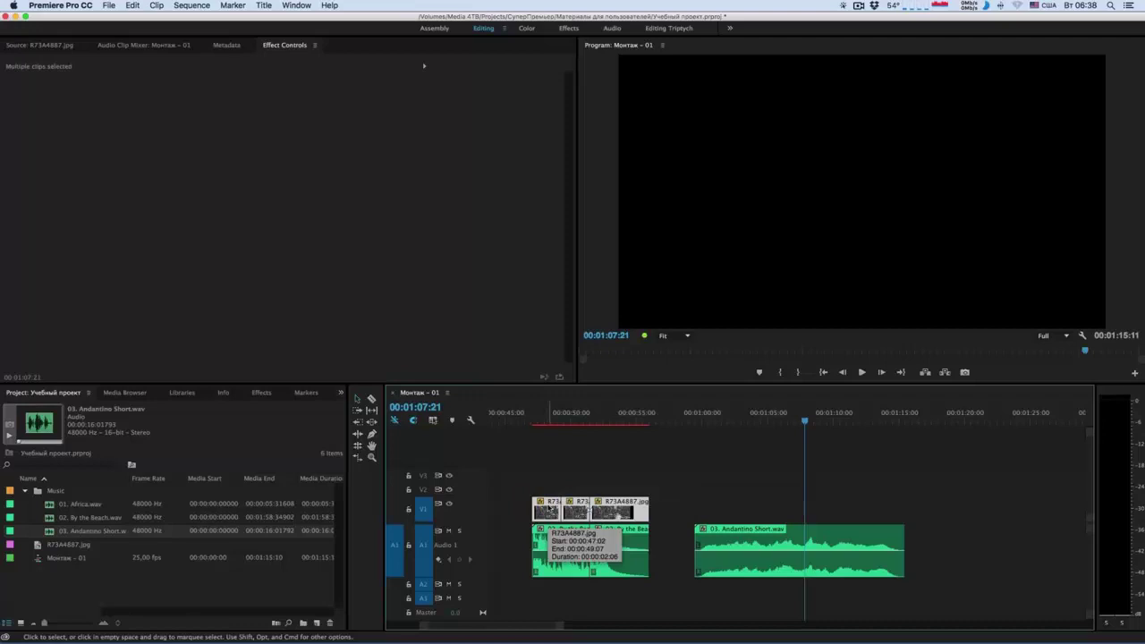
{"action": "key", "text": "super+c"}
{"action": "left_click", "coordinate": [717, 420]}
{"action": "key", "text": "Up"}
{"action": "key", "text": "super+v"}
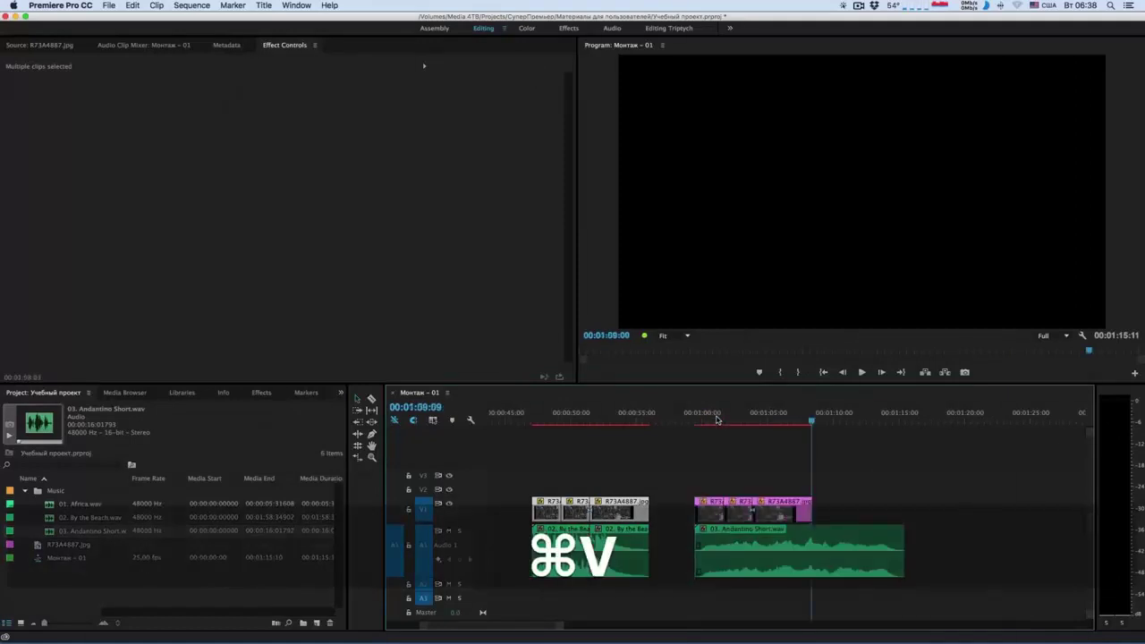
Move and lengthen the pasted photo clips so they cover the music through 00:01:15:11
{"action": "left_click_drag", "start_coordinate": [786, 516], "coordinate": [876, 517]}
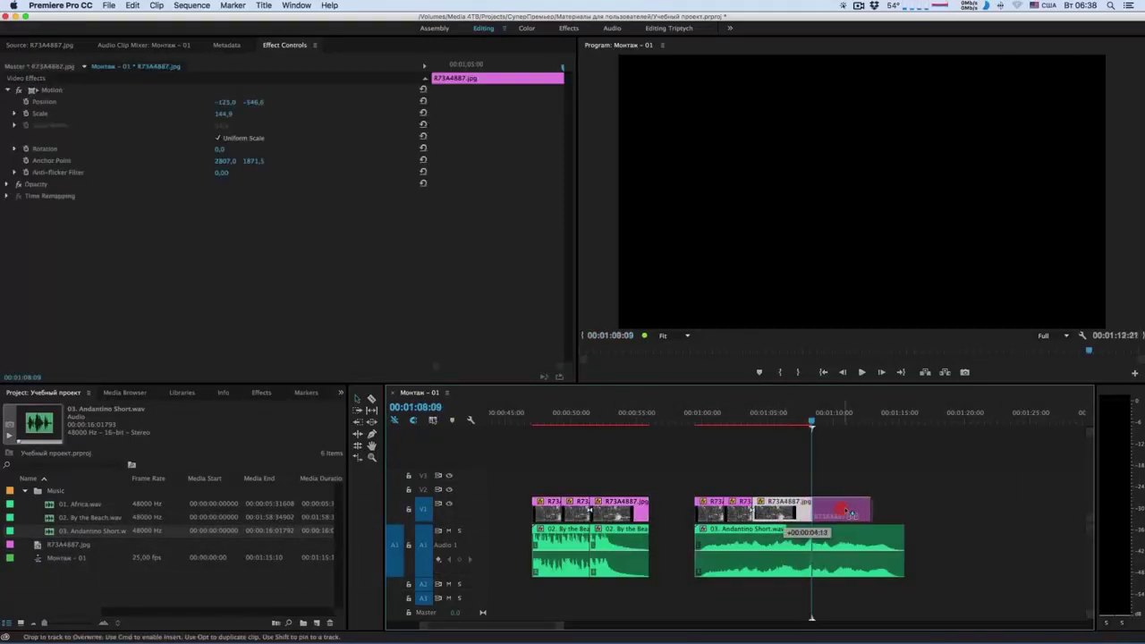
{"action": "left_click_drag", "start_coordinate": [756, 508], "coordinate": [845, 509]}
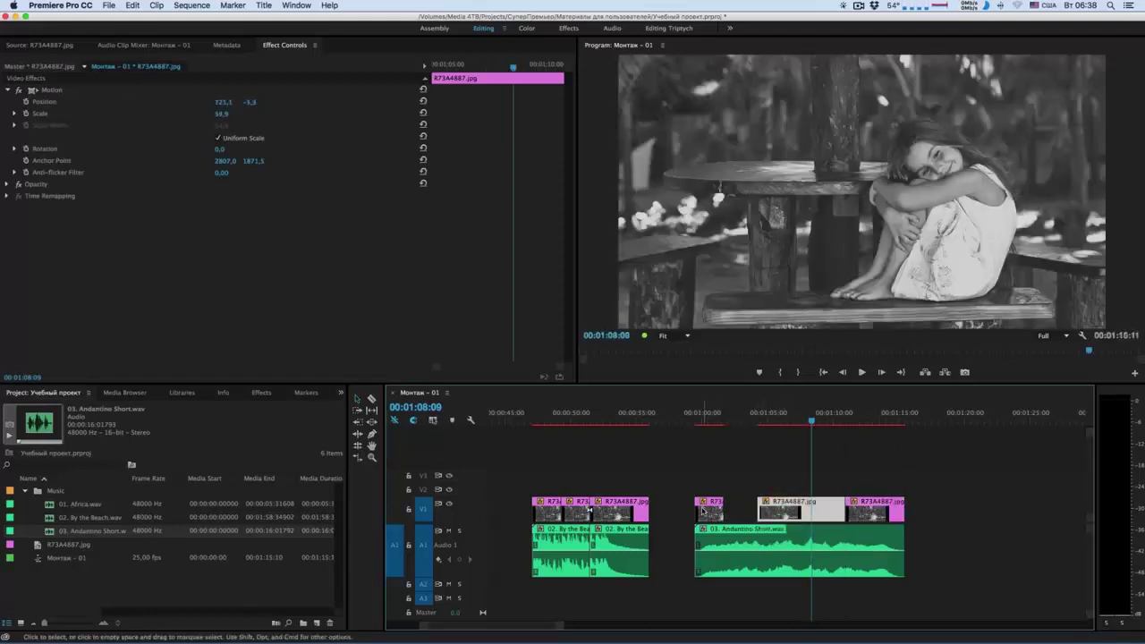
{"action": "left_click_drag", "start_coordinate": [723, 510], "coordinate": [758, 510]}
{"action": "left_click", "coordinate": [746, 420]}
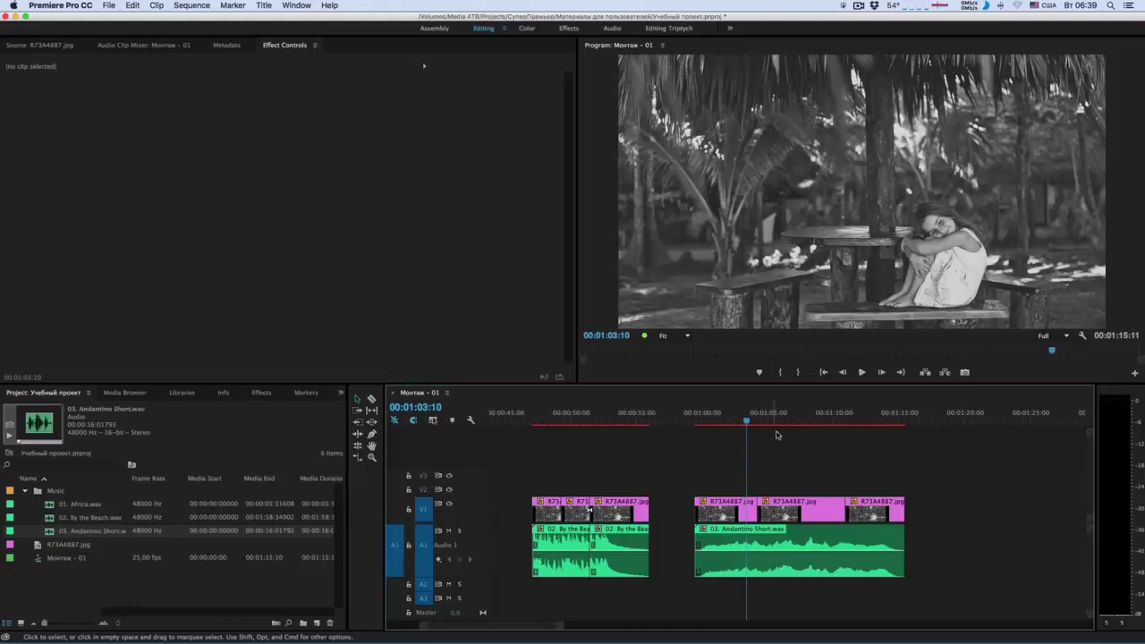
Scrub and play the duplicated photos from the Andantino start, then open the Window menu
{"action": "left_click_drag", "start_coordinate": [774, 419], "coordinate": [868, 424]}
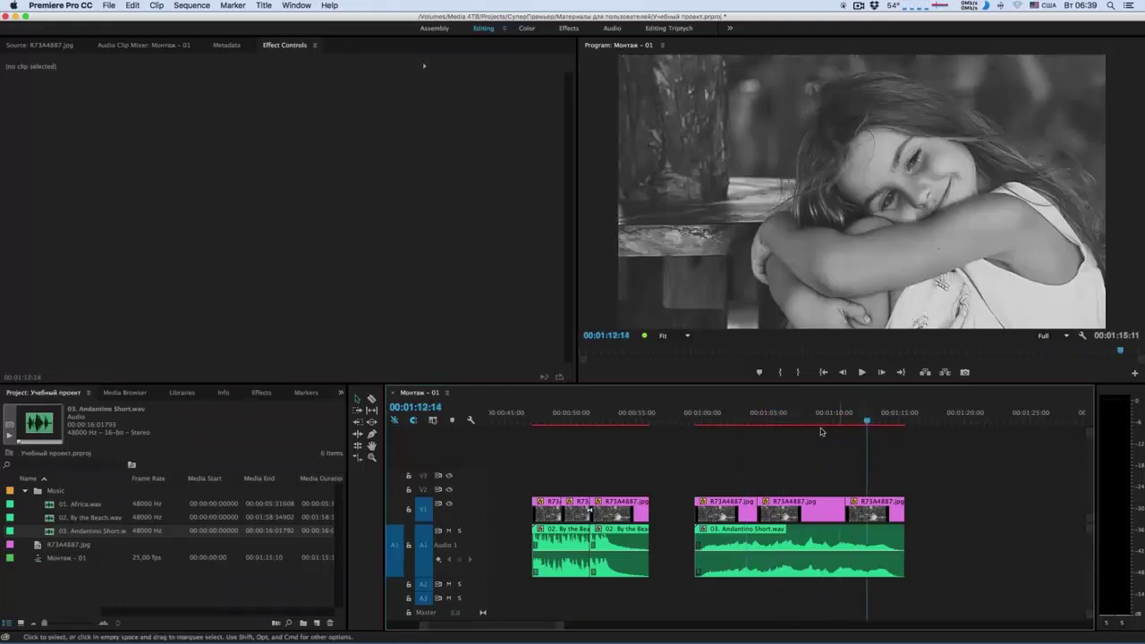
{"action": "left_click", "coordinate": [747, 420]}
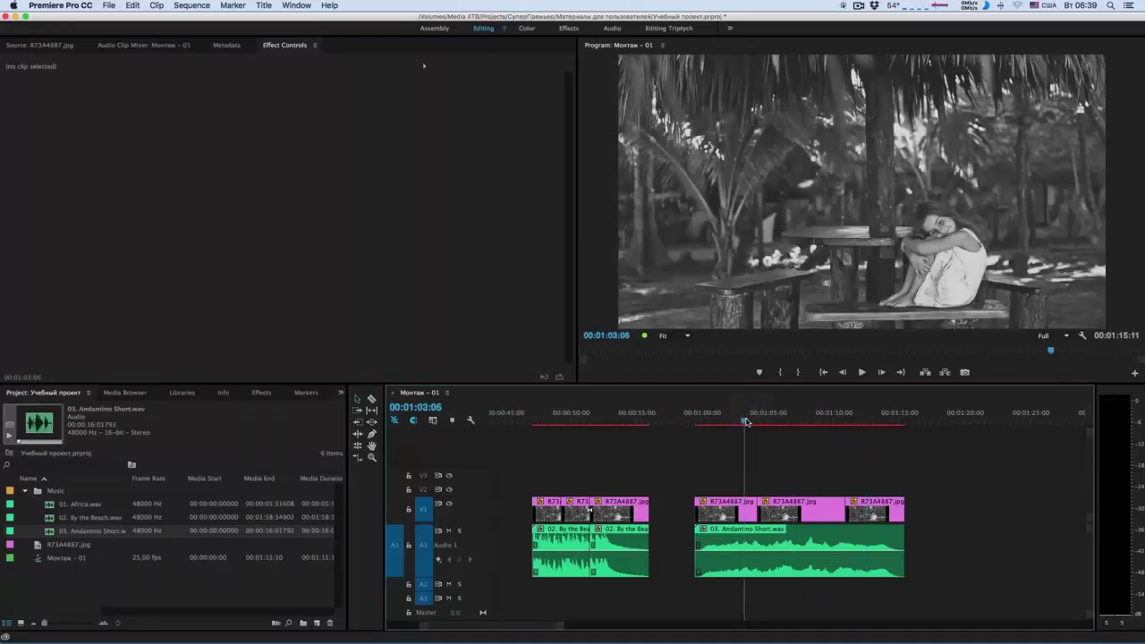
{"action": "key", "text": "Up"}
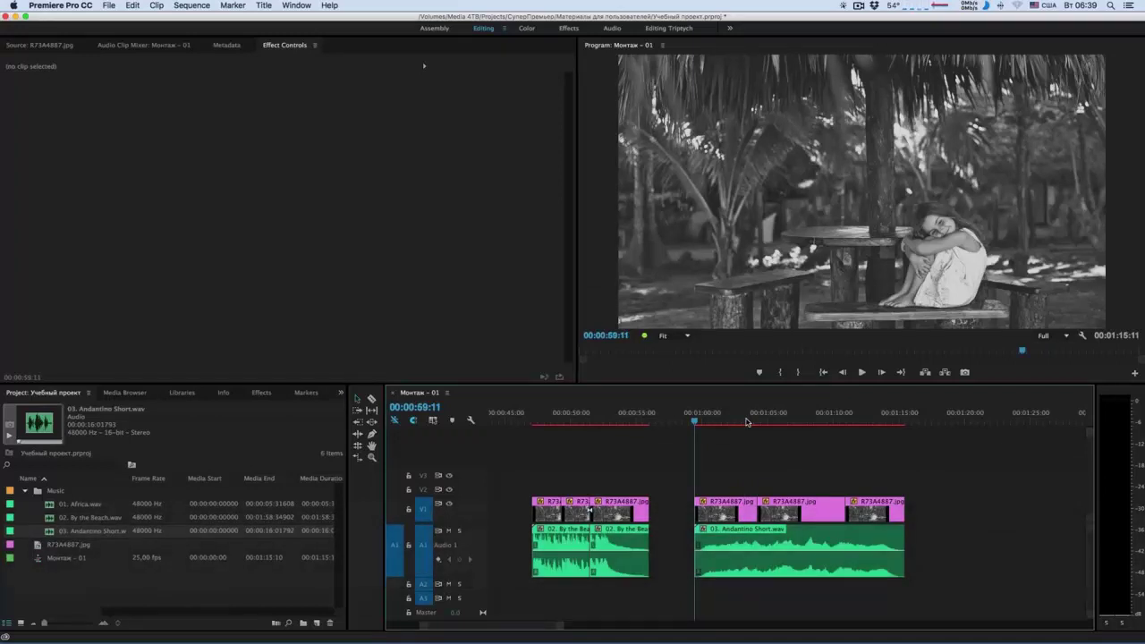
{"action": "key", "text": "space"}
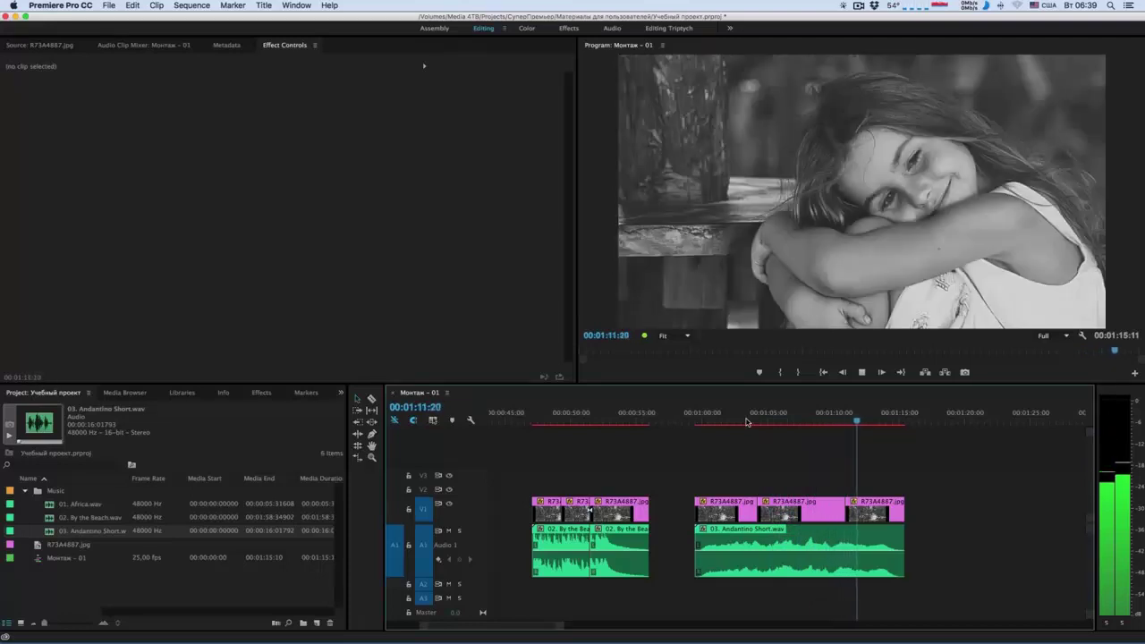
{"action": "key", "text": "space"}
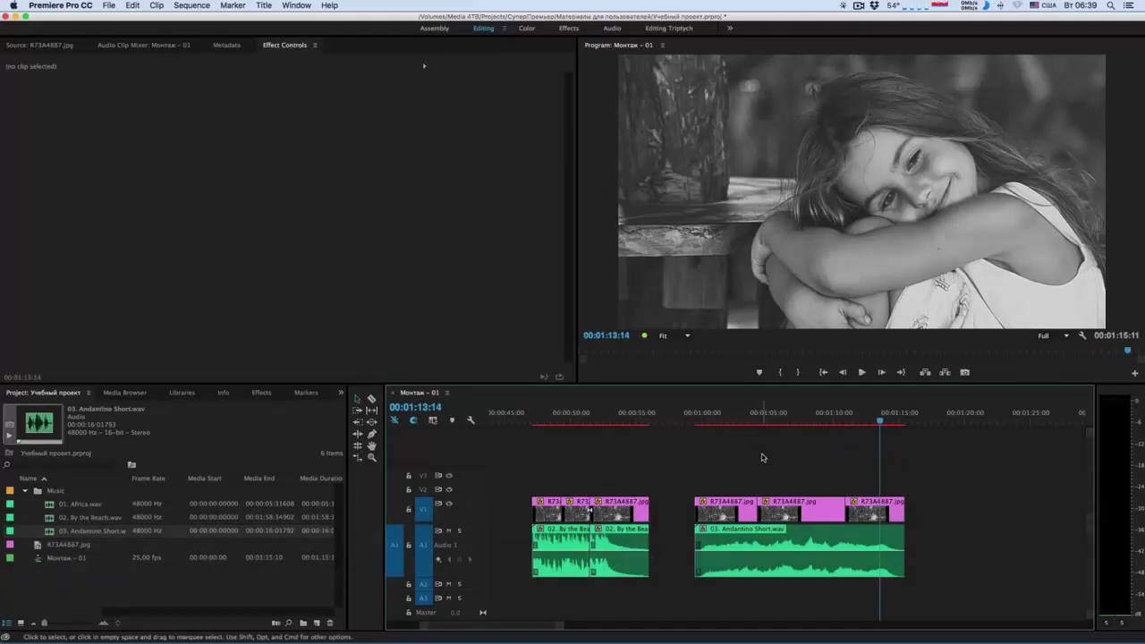
{"action": "left_click", "coordinate": [295, 4]}
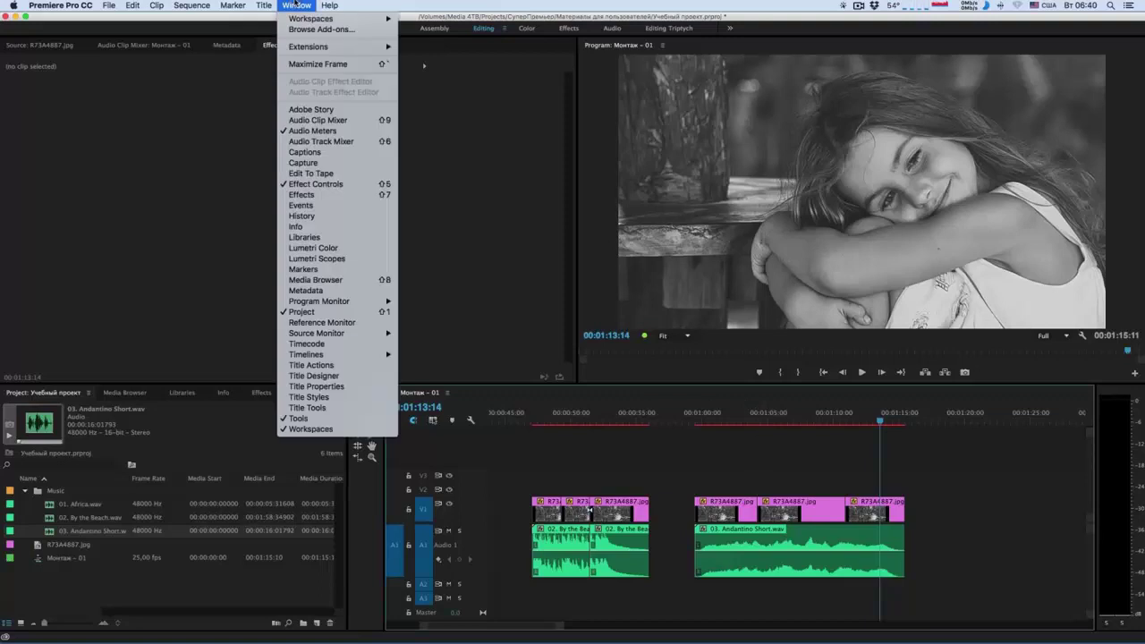
Apply Cross Dissolve from Video Transitions to the photo edit points and the last clip's end
{"action": "left_click", "coordinate": [331, 196]}
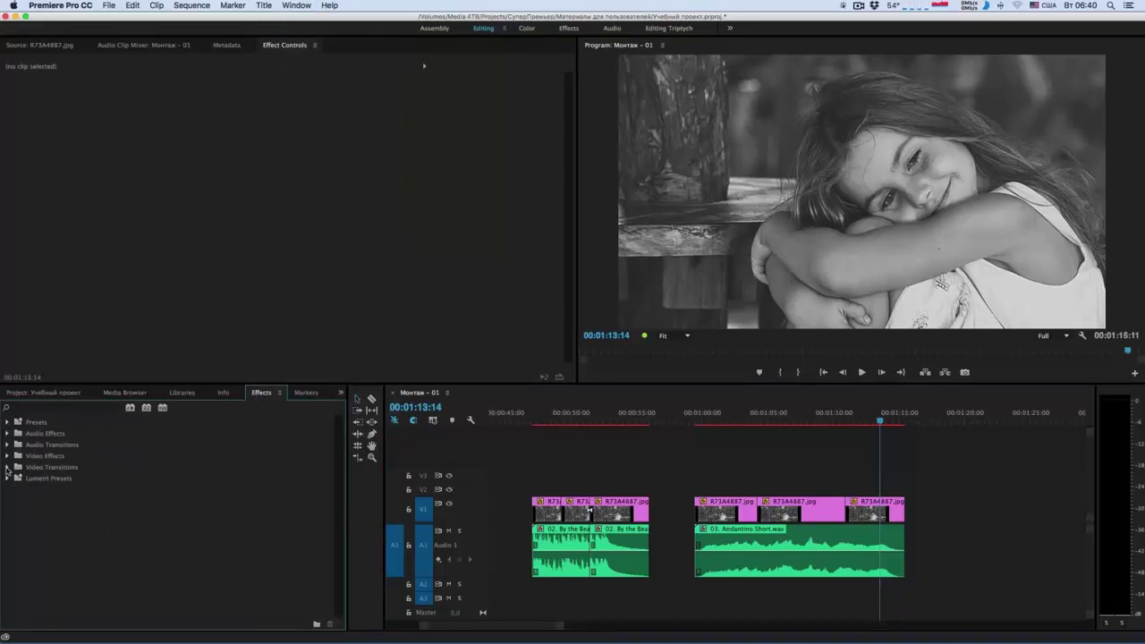
{"action": "left_click", "coordinate": [7, 467]}
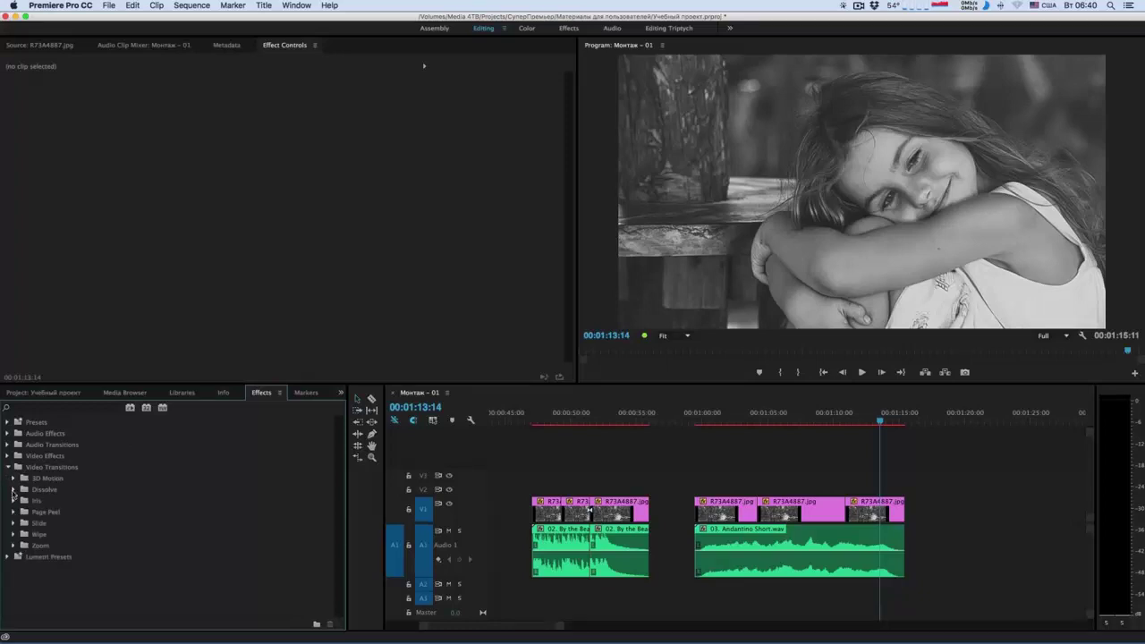
{"action": "left_click", "coordinate": [14, 490]}
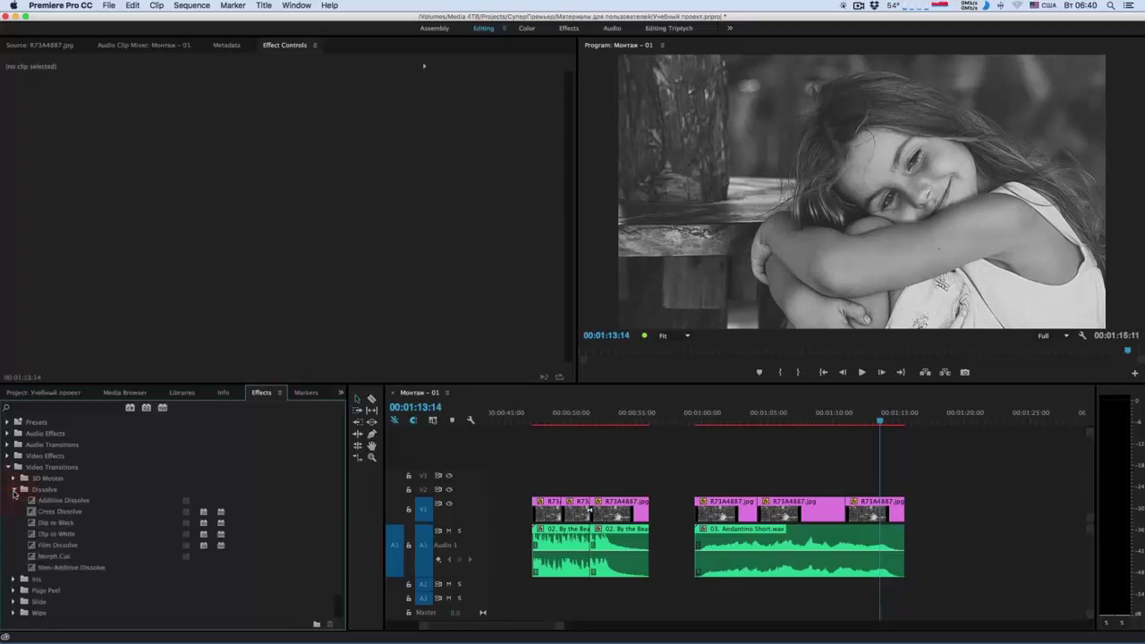
{"action": "left_click", "coordinate": [63, 512]}
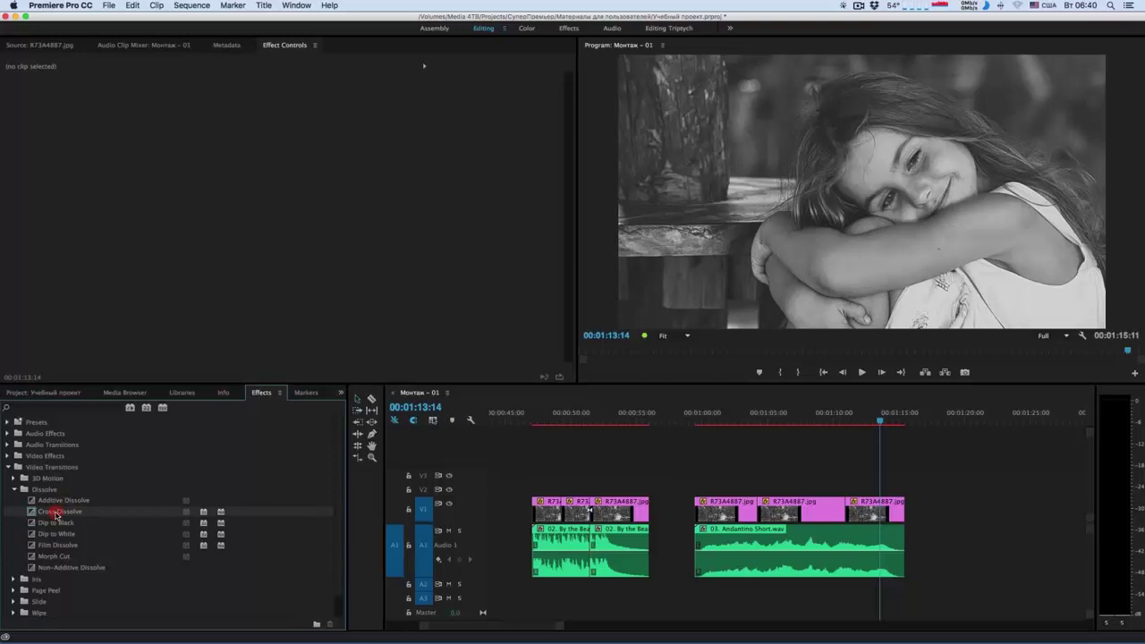
{"action": "left_click_drag", "start_coordinate": [57, 513], "coordinate": [702, 509]}
{"action": "left_click_drag", "start_coordinate": [59, 513], "coordinate": [758, 514]}
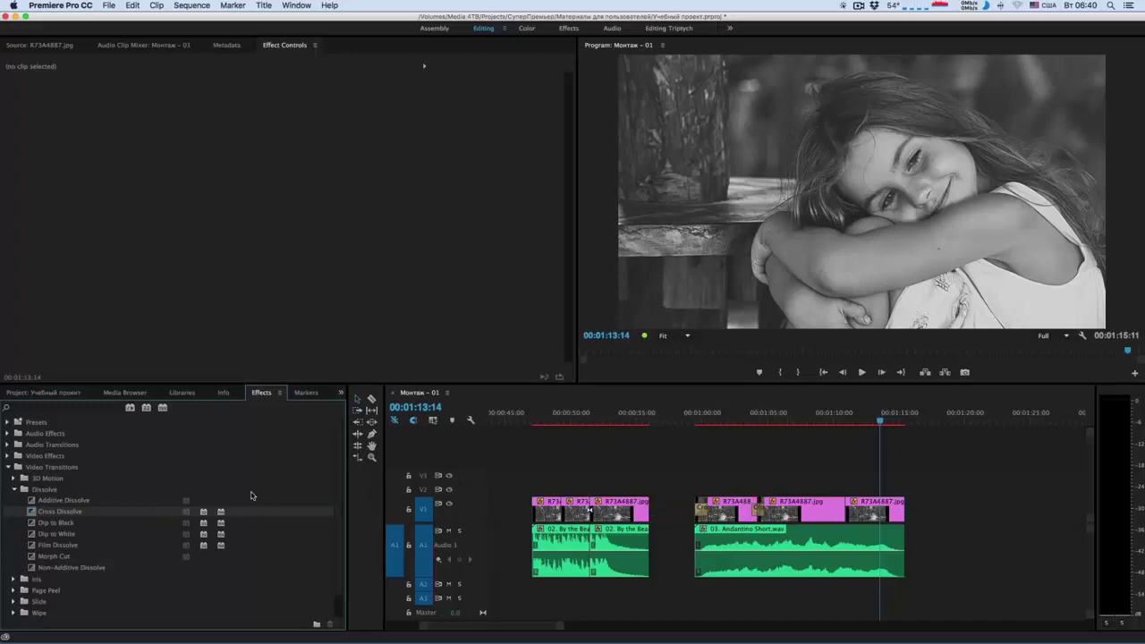
{"action": "mouse_move", "coordinate": [477, 517]}
{"action": "left_mouse_down"}
{"action": "mouse_move", "coordinate": [896, 506]}
{"action": "mouse_move", "coordinate": [847, 509]}
{"action": "left_mouse_up"}
{"action": "left_click_drag", "start_coordinate": [31, 512], "coordinate": [736, 506]}
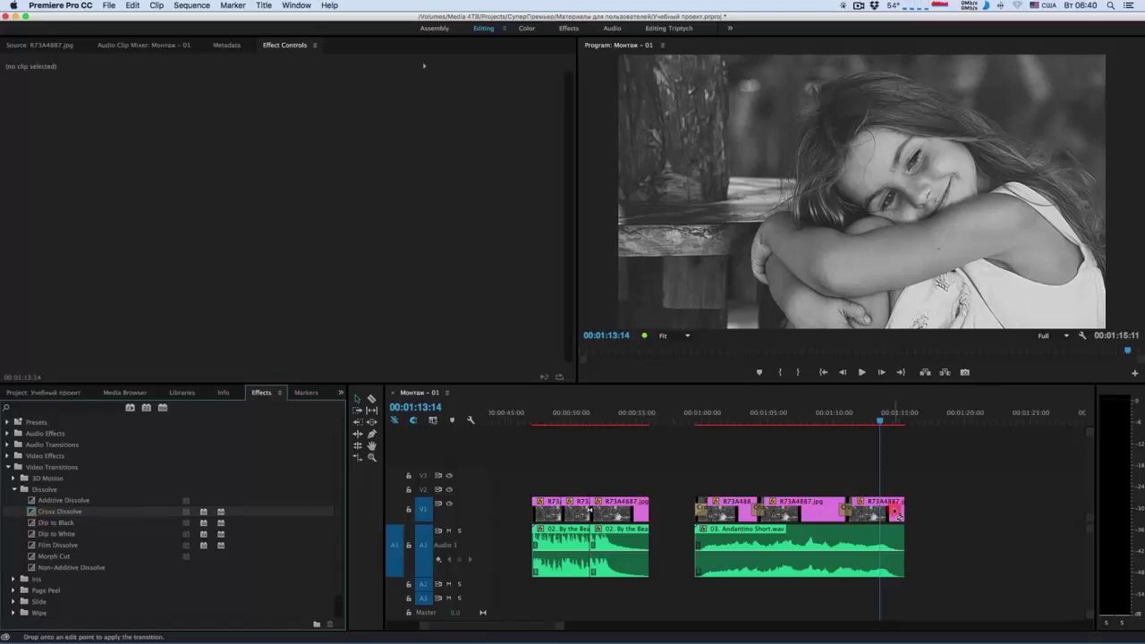
{"action": "left_click_drag", "start_coordinate": [897, 510], "coordinate": [898, 509]}
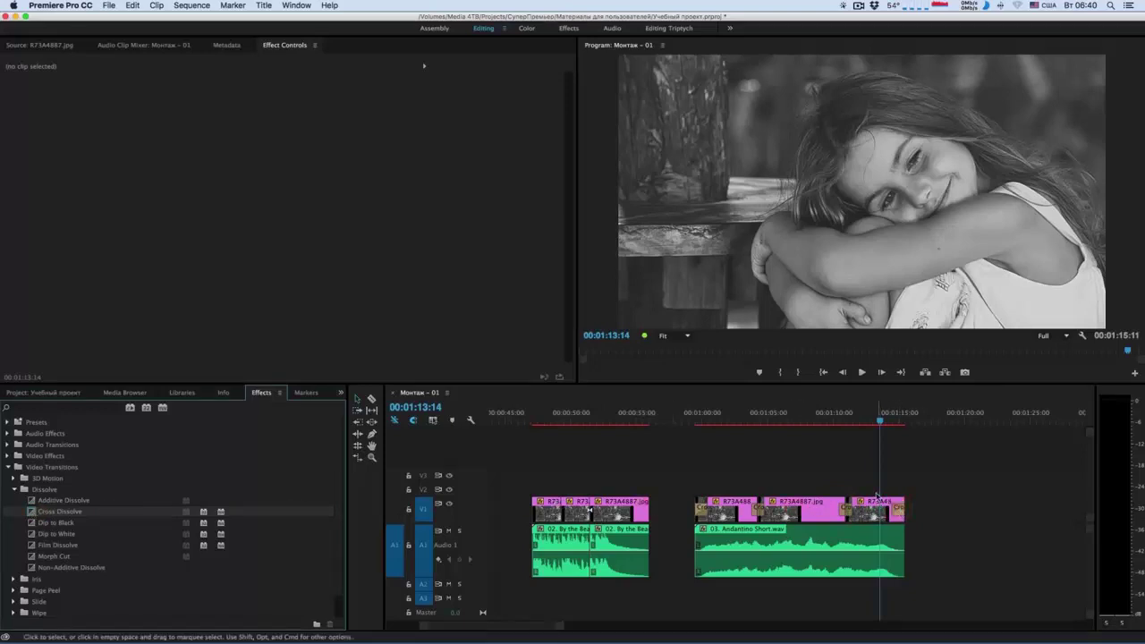
Delete the dissolve between the final photos and apply a fresh Cross Dissolve there
{"action": "key", "text": "="}
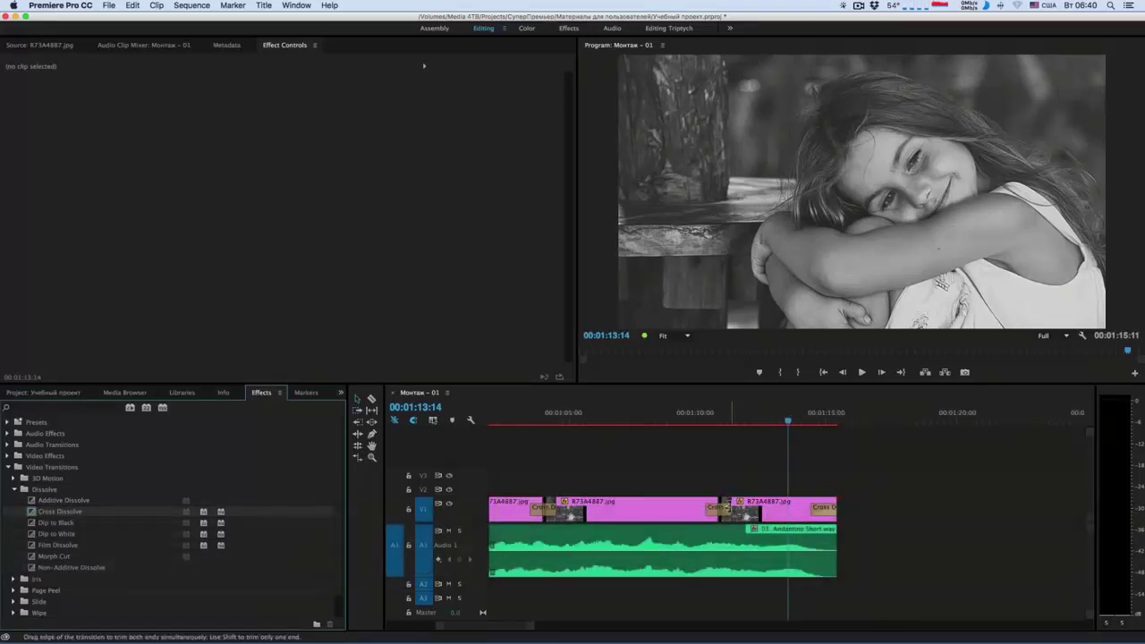
{"action": "left_click", "coordinate": [727, 510]}
{"action": "key", "text": "Delete"}
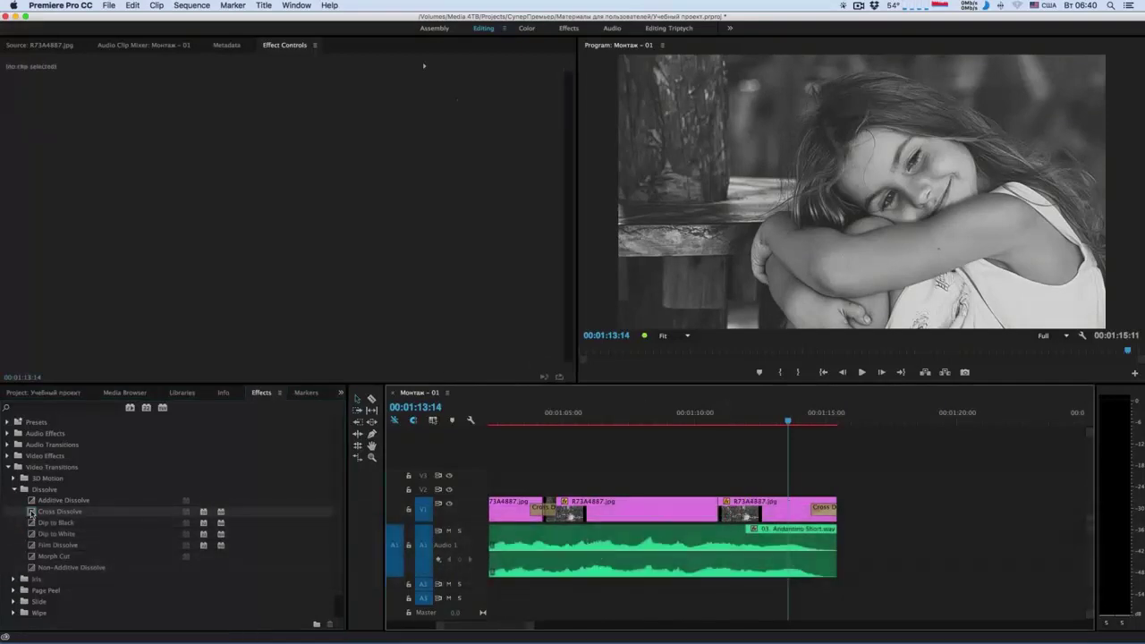
{"action": "mouse_move", "coordinate": [30, 513]}
{"action": "left_mouse_down"}
{"action": "mouse_move", "coordinate": [714, 475]}
{"action": "mouse_move", "coordinate": [710, 511]}
{"action": "mouse_move", "coordinate": [721, 510]}
{"action": "left_mouse_up"}
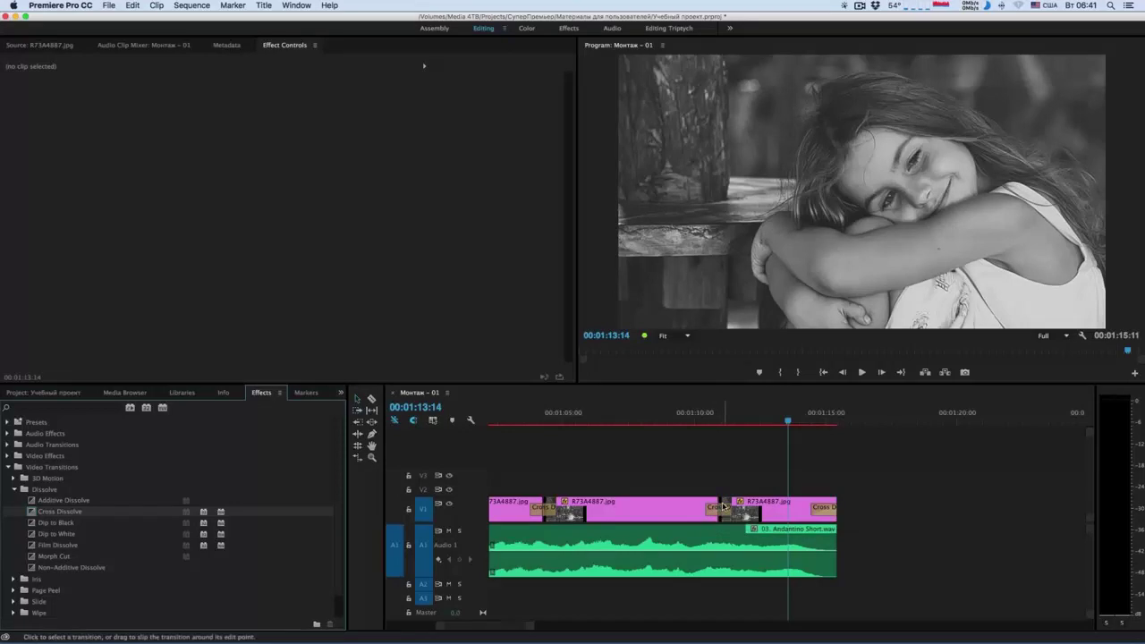
{"action": "key", "text": "minus"}
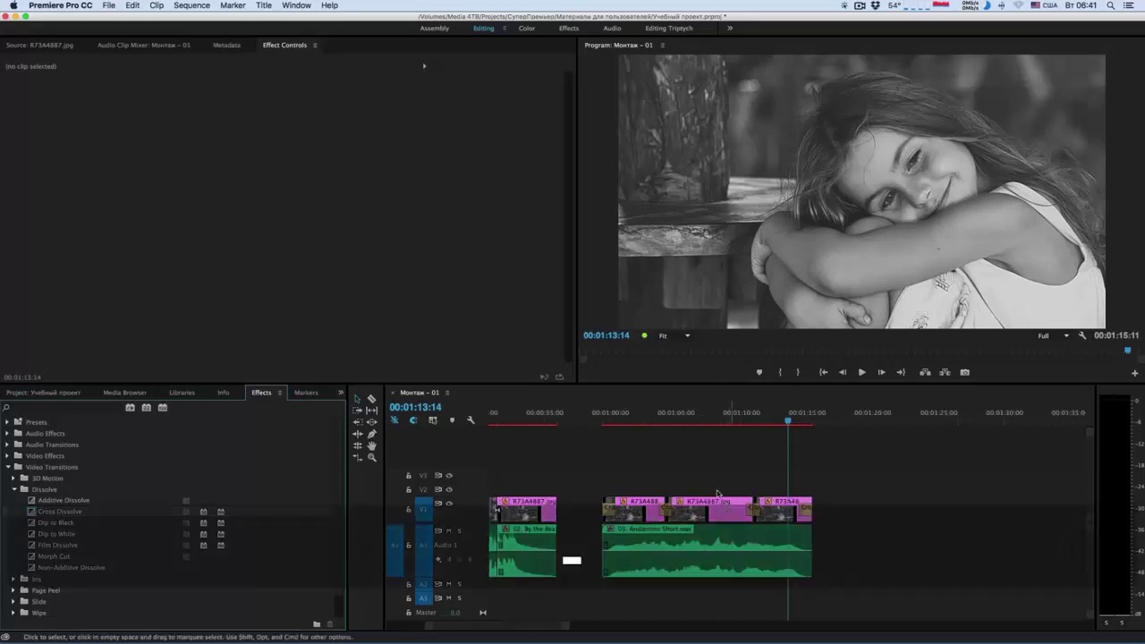
{"action": "left_click", "coordinate": [605, 421]}
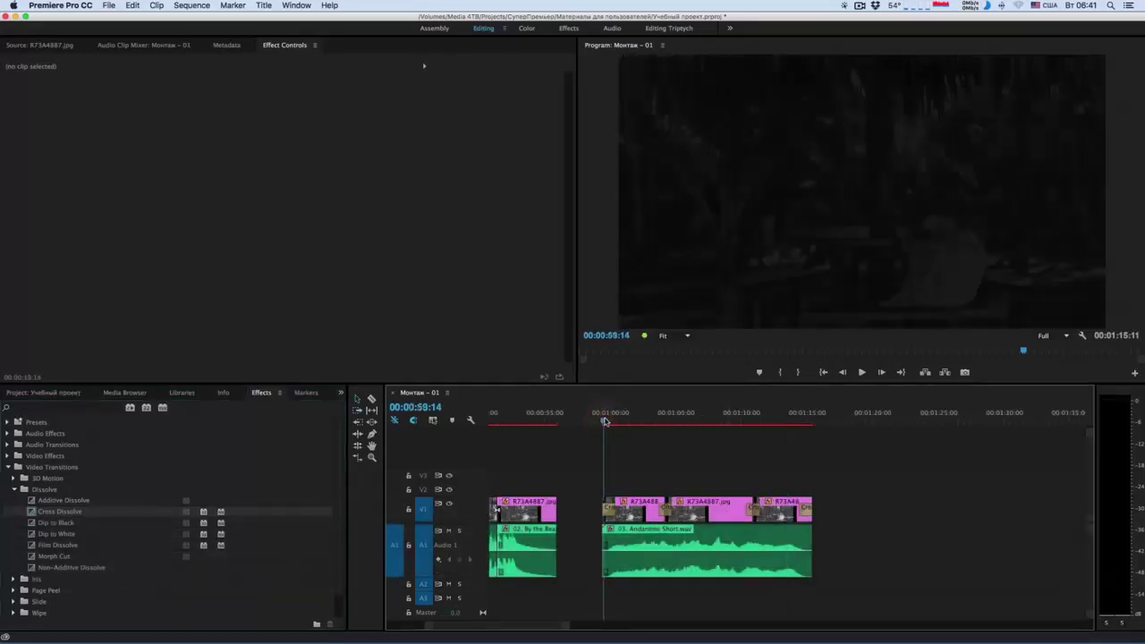
{"action": "key", "text": "Left"}
{"action": "key", "text": "Left"}
{"action": "key", "text": "Left"}
{"action": "key", "text": "equal"}
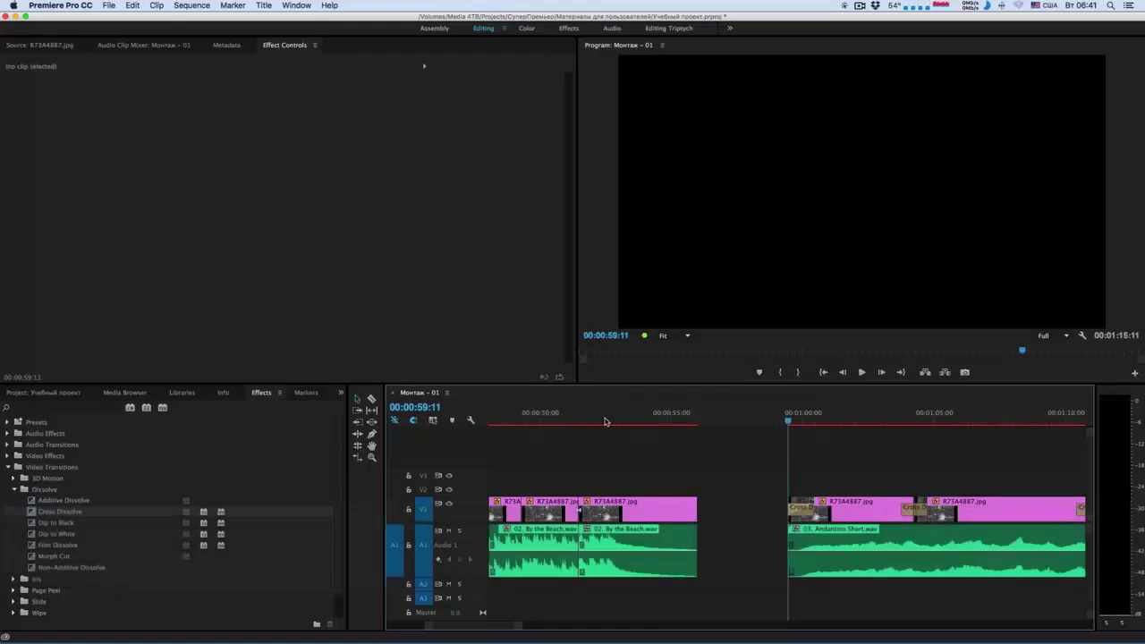
{"action": "key", "text": "minus"}
{"action": "key", "text": "space"}
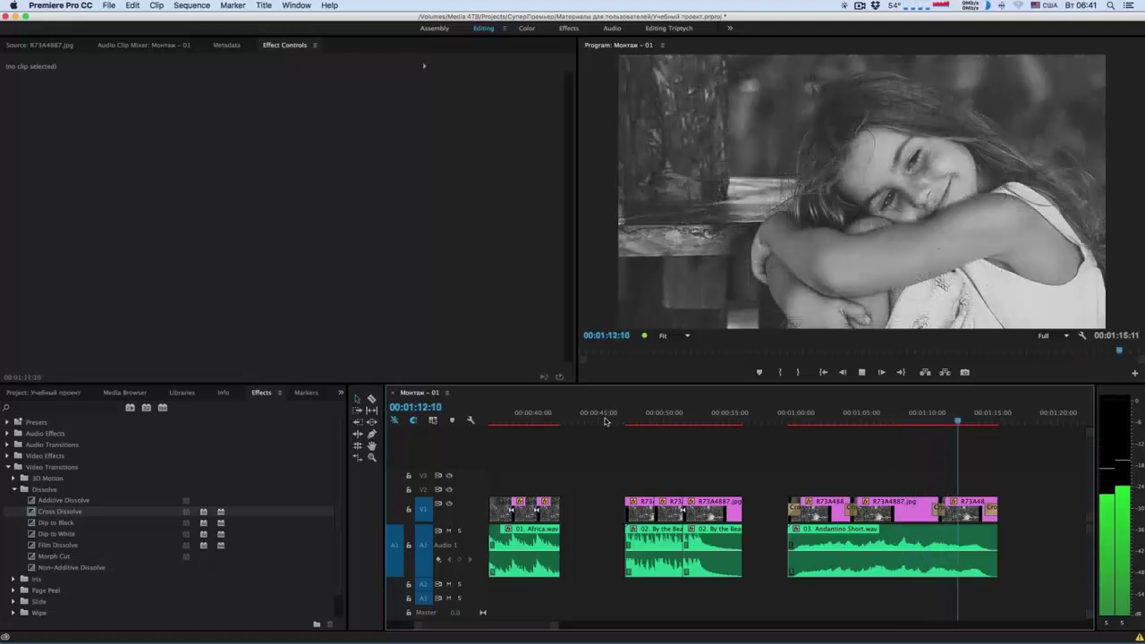
{"action": "key", "text": "space"}
{"action": "key", "text": "="}
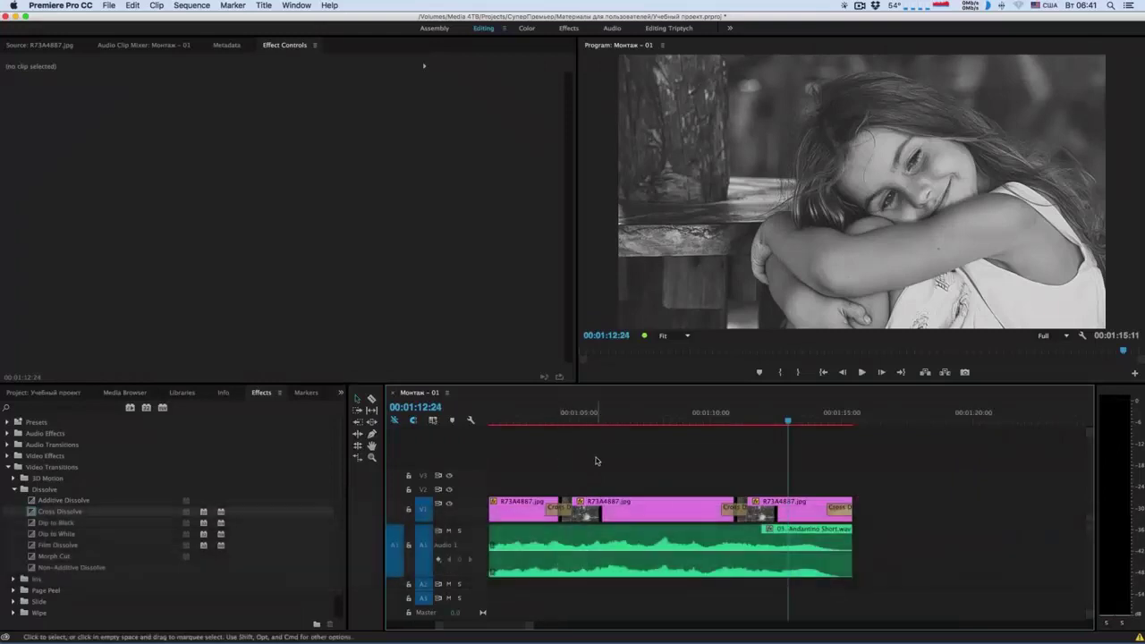
{"action": "scroll", "coordinate": [602, 460], "scroll_direction": "left", "scroll_amount": 5}
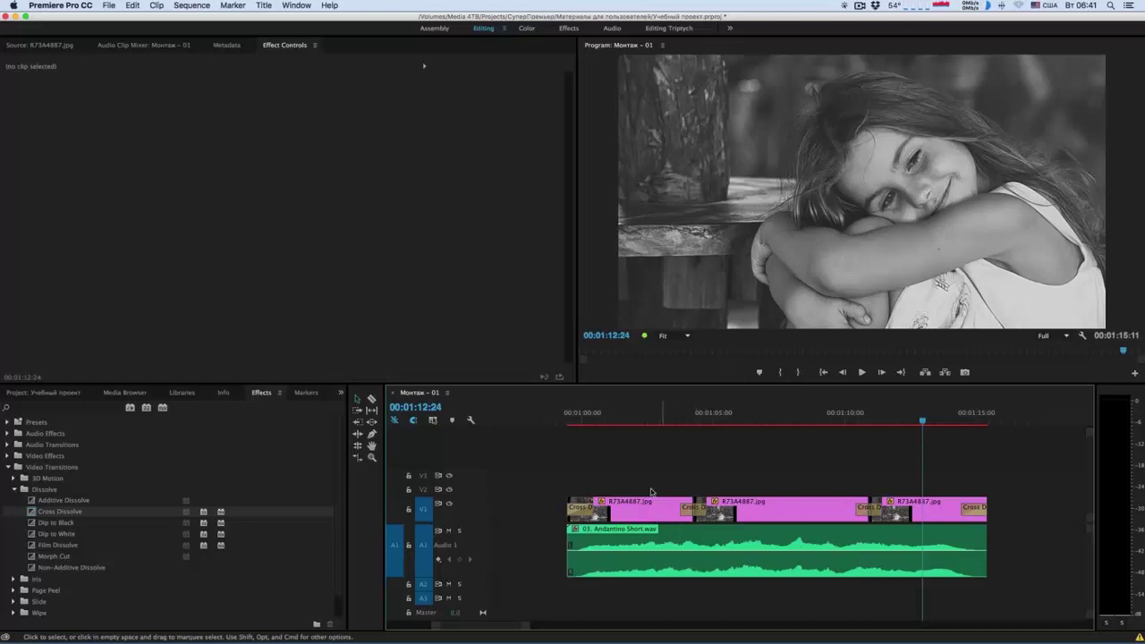
{"action": "left_click", "coordinate": [662, 420]}
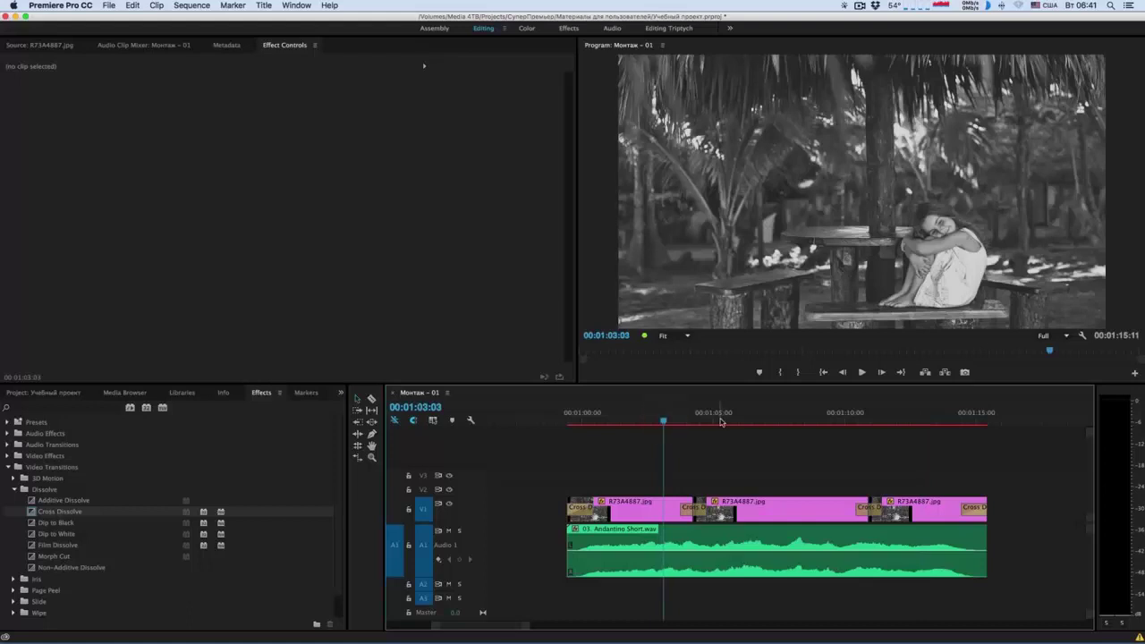
{"action": "mouse_move", "coordinate": [732, 421]}
{"action": "left_mouse_down"}
{"action": "mouse_move", "coordinate": [688, 422]}
{"action": "mouse_move", "coordinate": [702, 420]}
{"action": "left_mouse_up"}
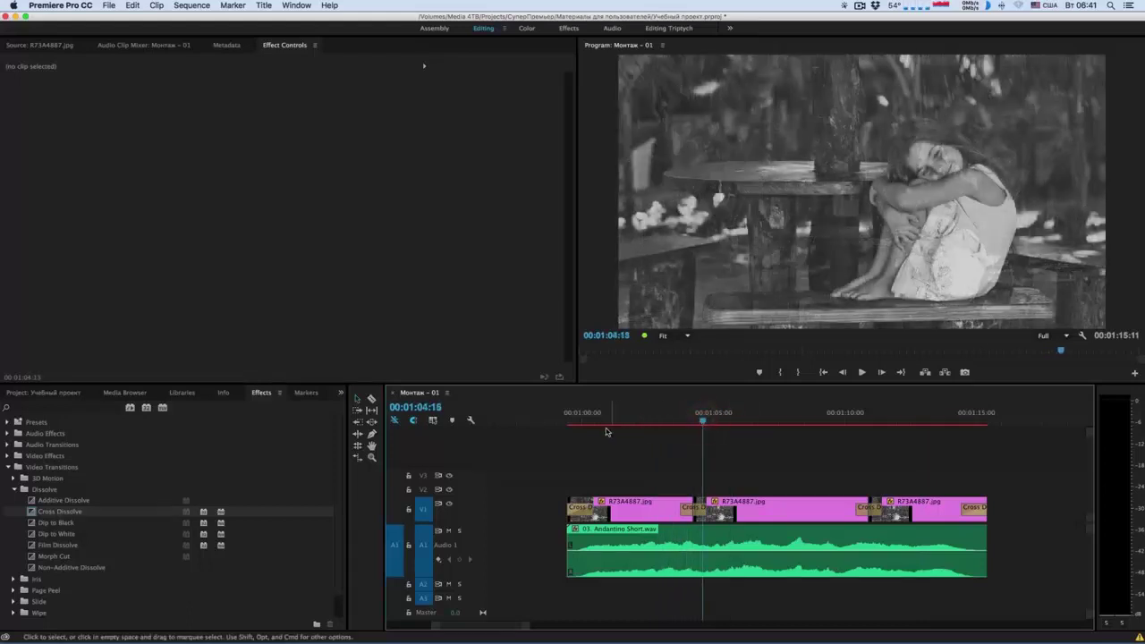
{"action": "left_click", "coordinate": [534, 421]}
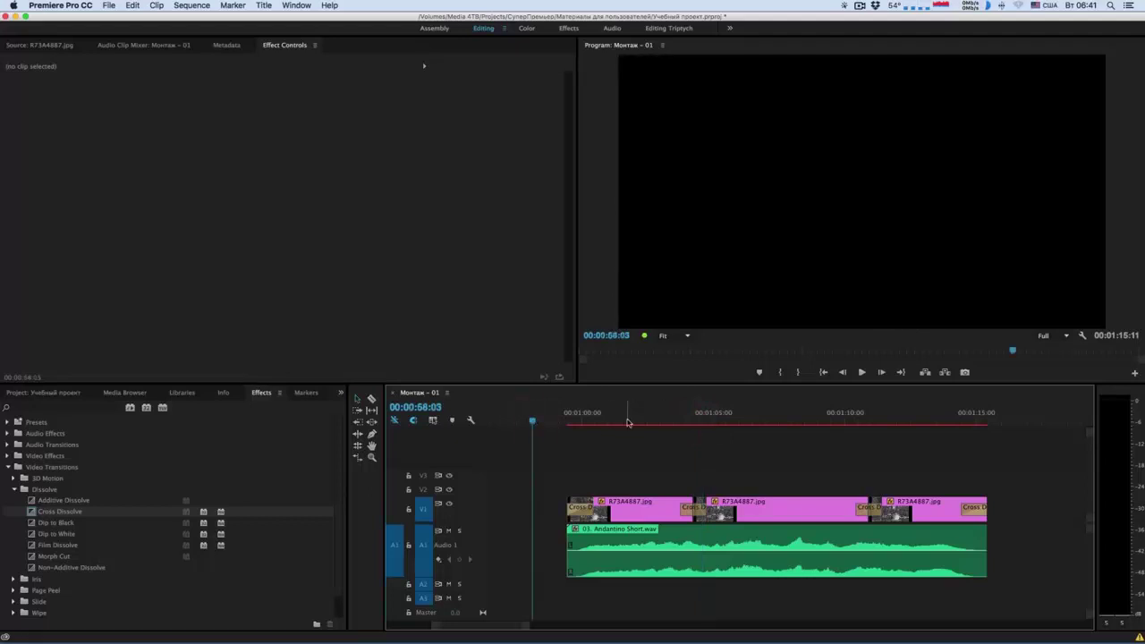
{"action": "left_click", "coordinate": [627, 420]}
{"action": "left_click_drag", "start_coordinate": [567, 421], "coordinate": [580, 421]}
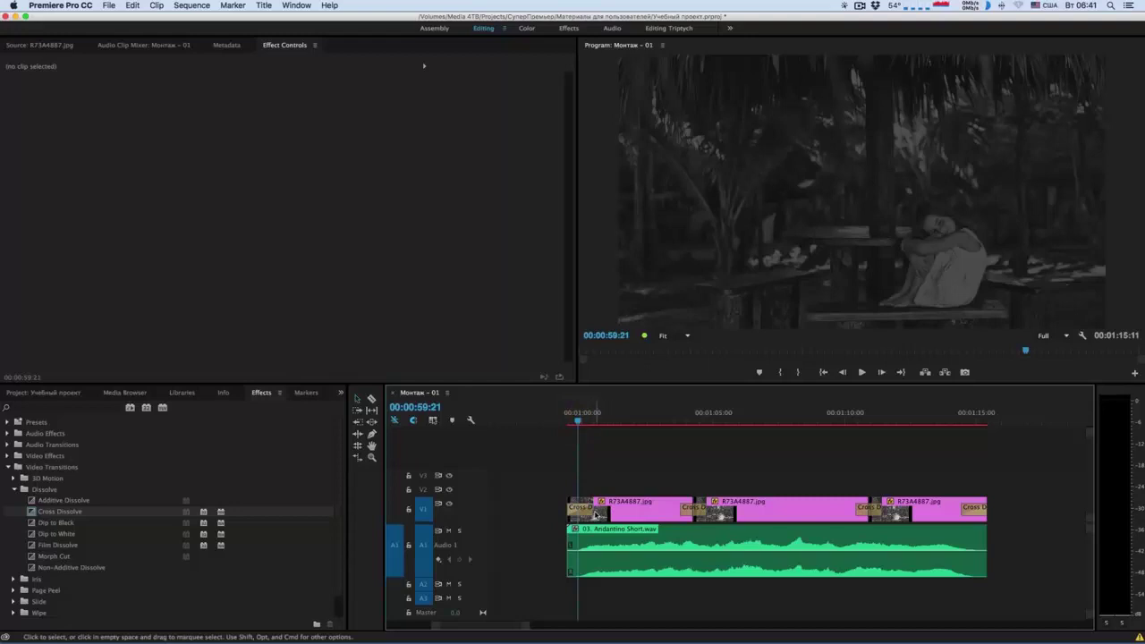
{"action": "key", "text": "="}
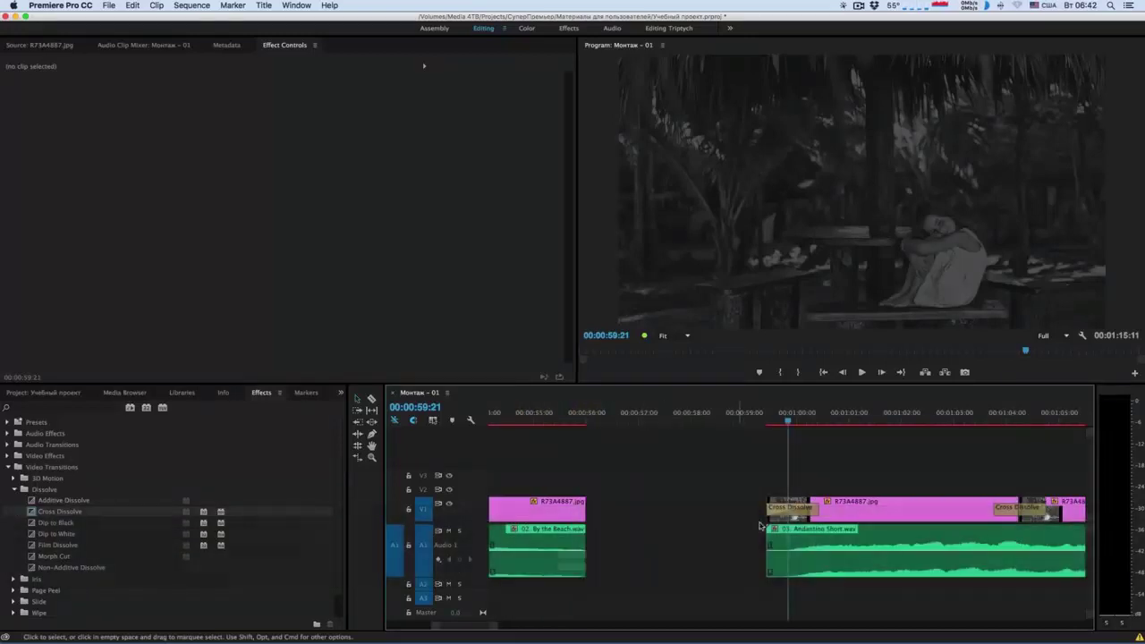
{"action": "left_click_drag", "start_coordinate": [781, 420], "coordinate": [815, 422]}
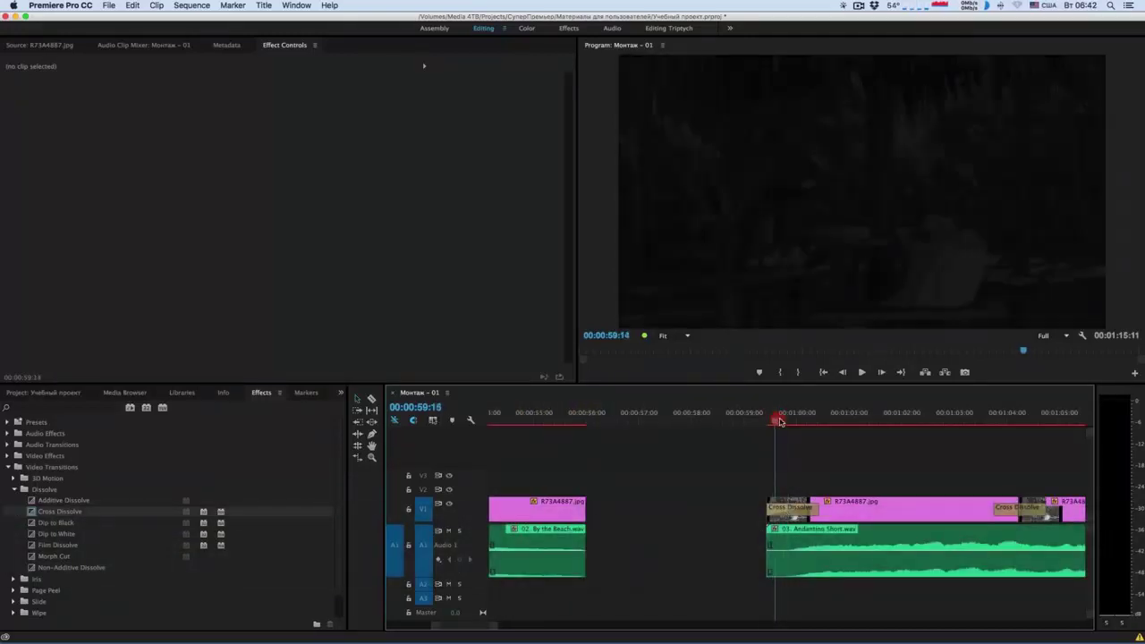
{"action": "scroll", "coordinate": [740, 512], "scroll_direction": "right", "scroll_amount": 3}
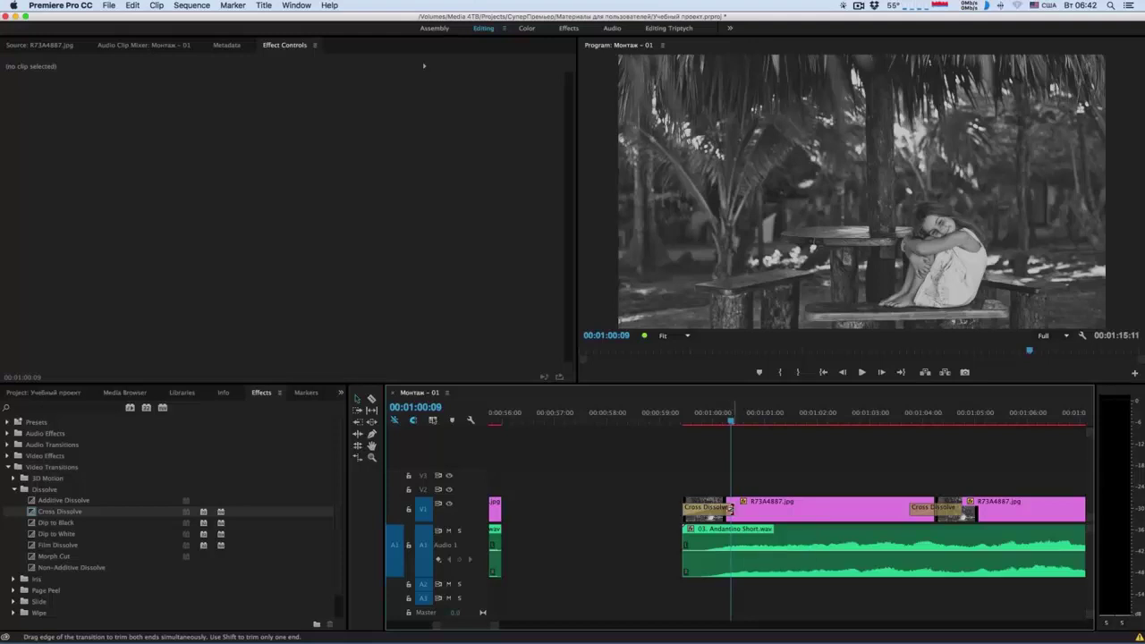
Set the first Cross Dissolve's duration to 200 (two seconds), extending it to about 00:00:02:15
{"action": "double_click", "coordinate": [720, 515]}
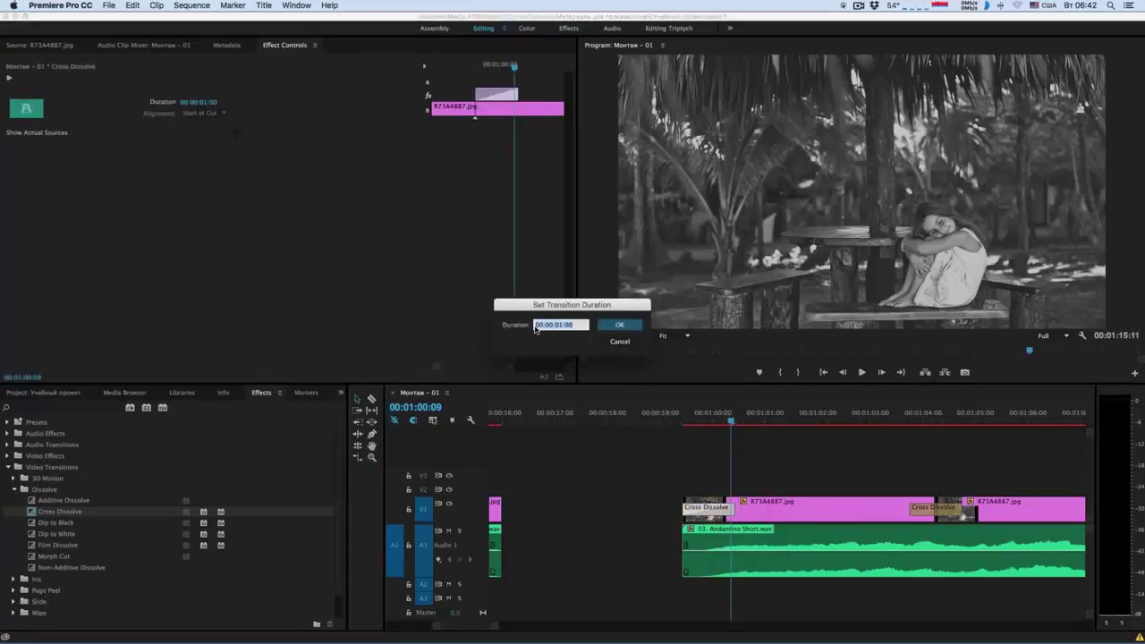
{"action": "type", "text": "200"}
{"action": "key", "text": "Return"}
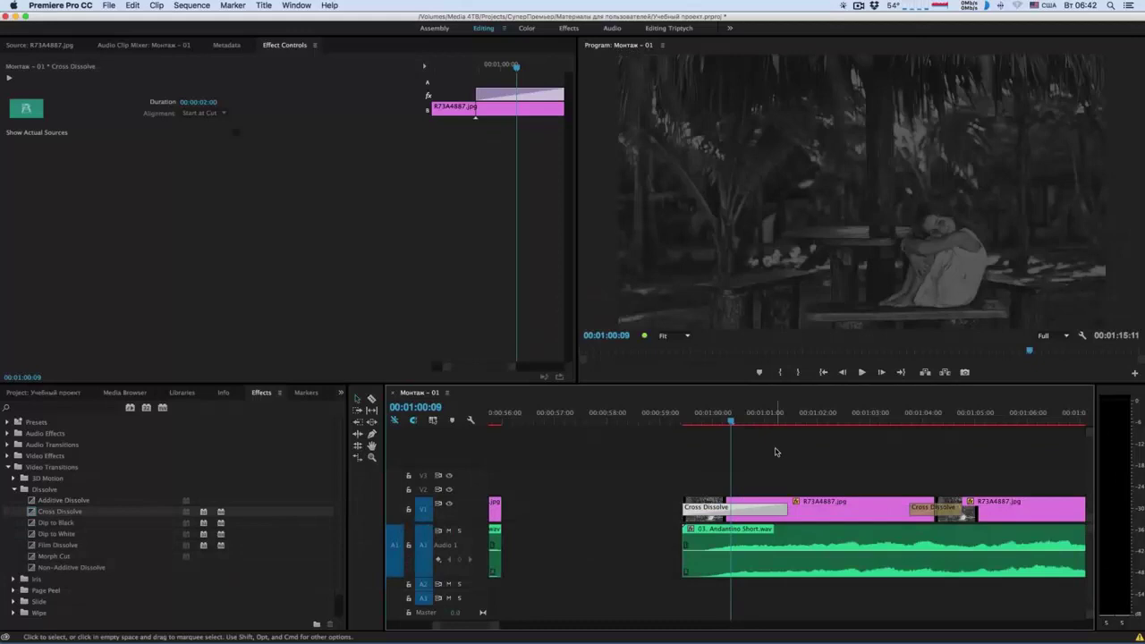
{"action": "scroll", "coordinate": [765, 508], "scroll_direction": "right", "scroll_amount": 5}
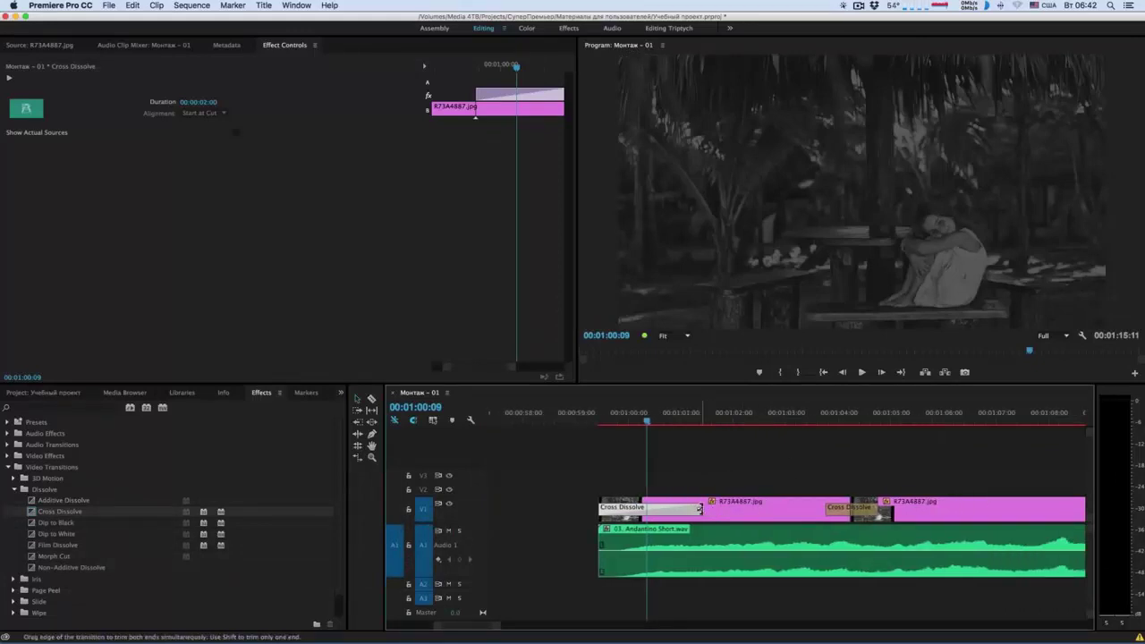
{"action": "left_click_drag", "start_coordinate": [705, 510], "coordinate": [730, 508]}
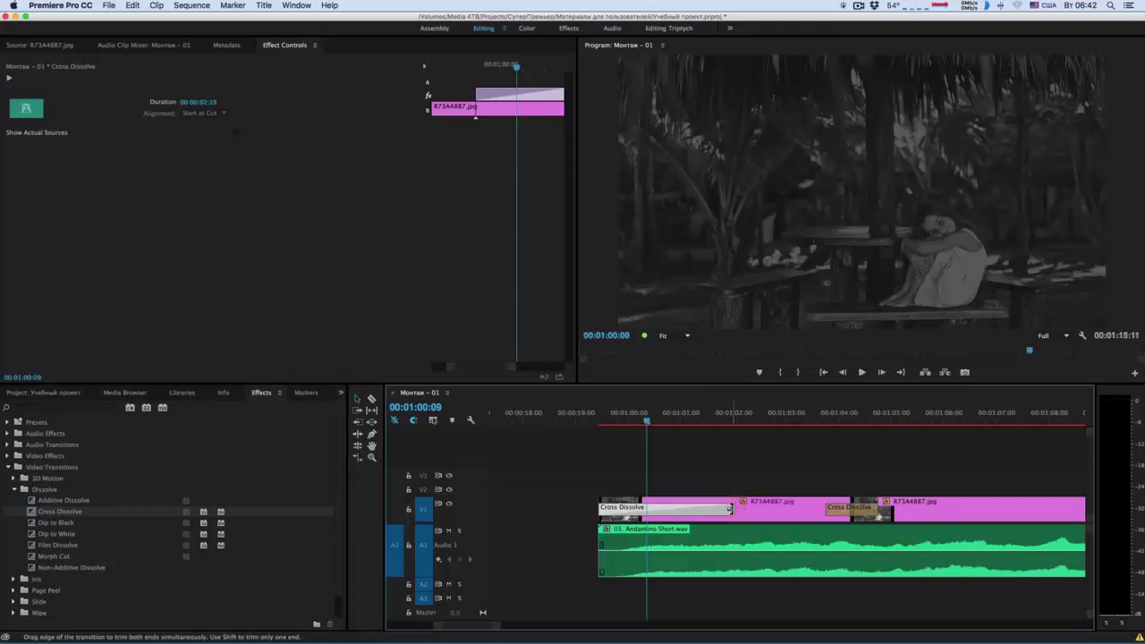
Widen the remaining three dissolves to about two seconds each and preview the group
{"action": "key", "text": "minus"}
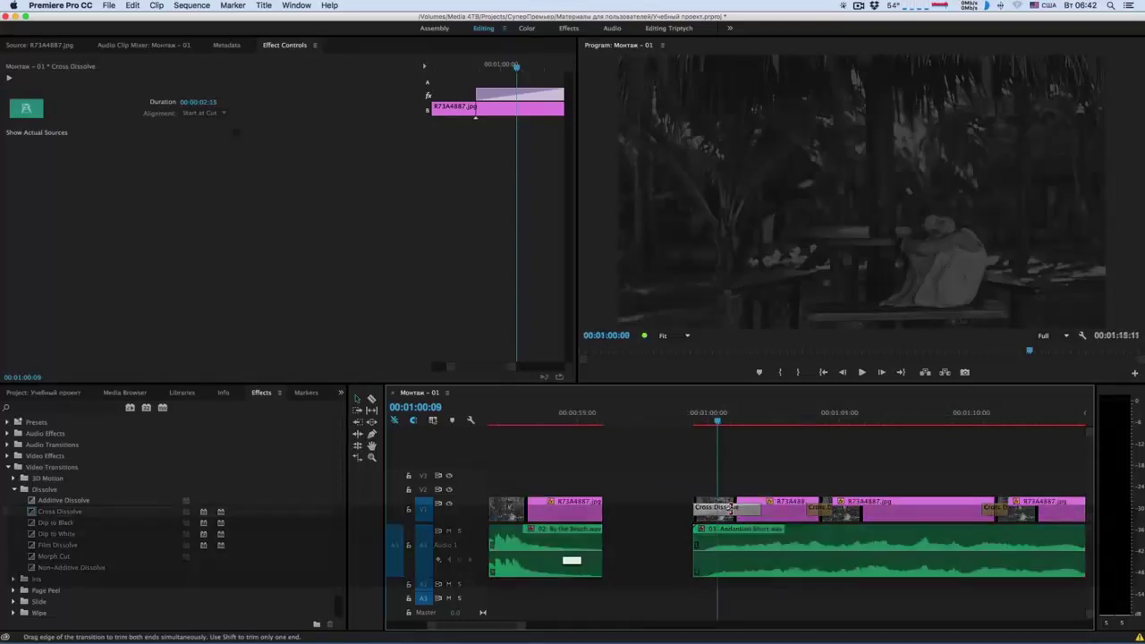
{"action": "key", "text": "minus"}
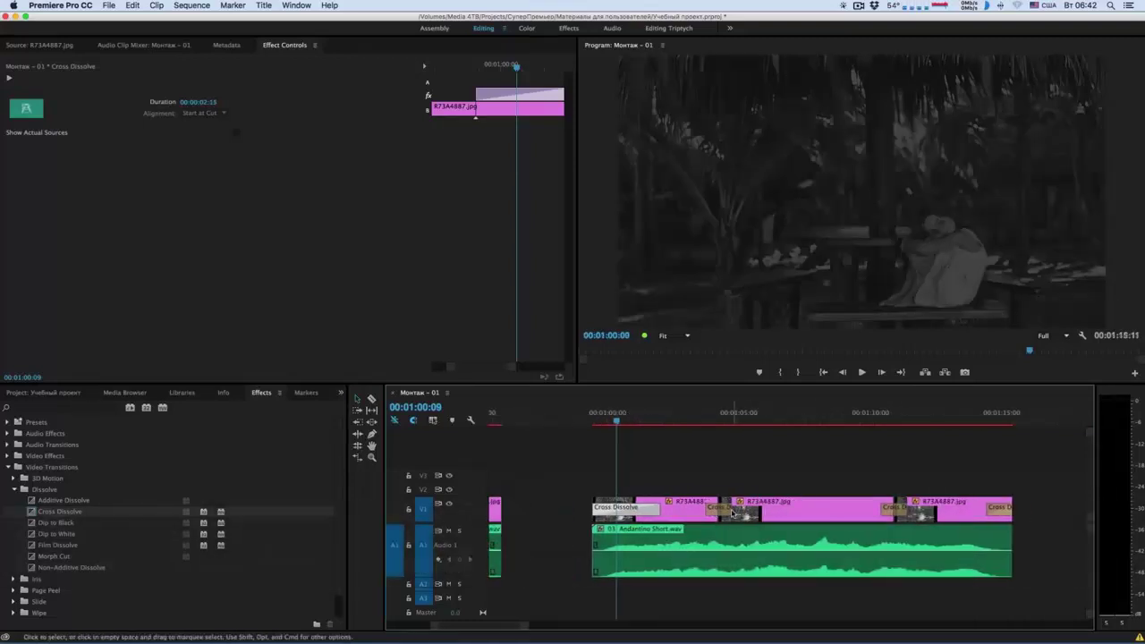
{"action": "left_click_drag", "start_coordinate": [732, 513], "coordinate": [756, 512]}
{"action": "left_click_drag", "start_coordinate": [881, 510], "coordinate": [859, 510]}
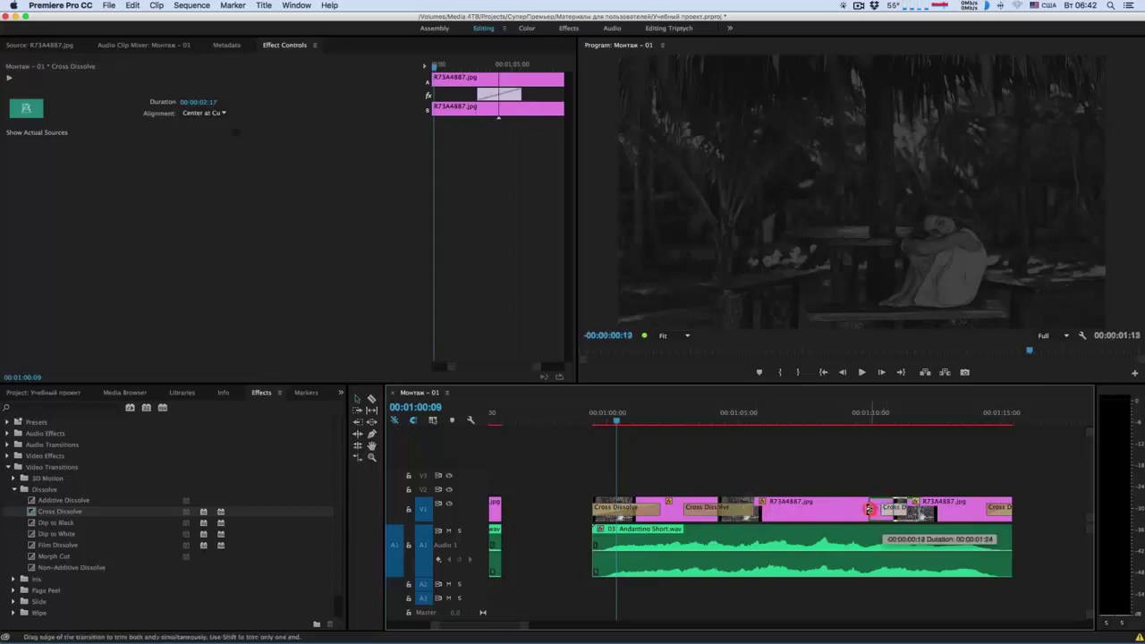
{"action": "left_click_drag", "start_coordinate": [984, 509], "coordinate": [954, 509]}
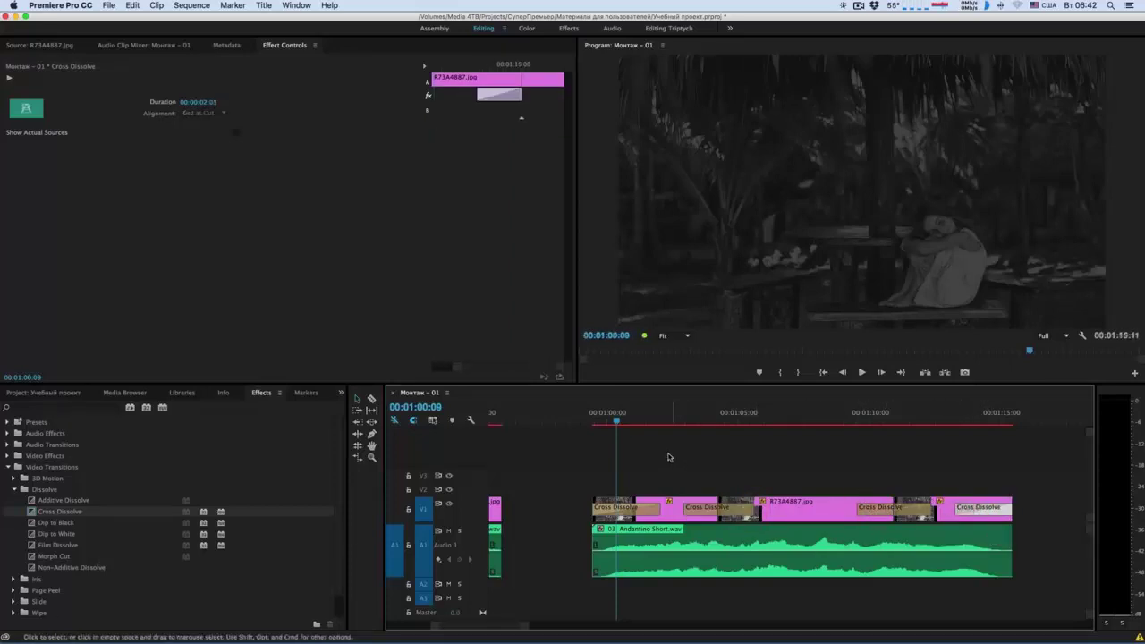
{"action": "left_click", "coordinate": [655, 455]}
{"action": "key", "text": "Up"}
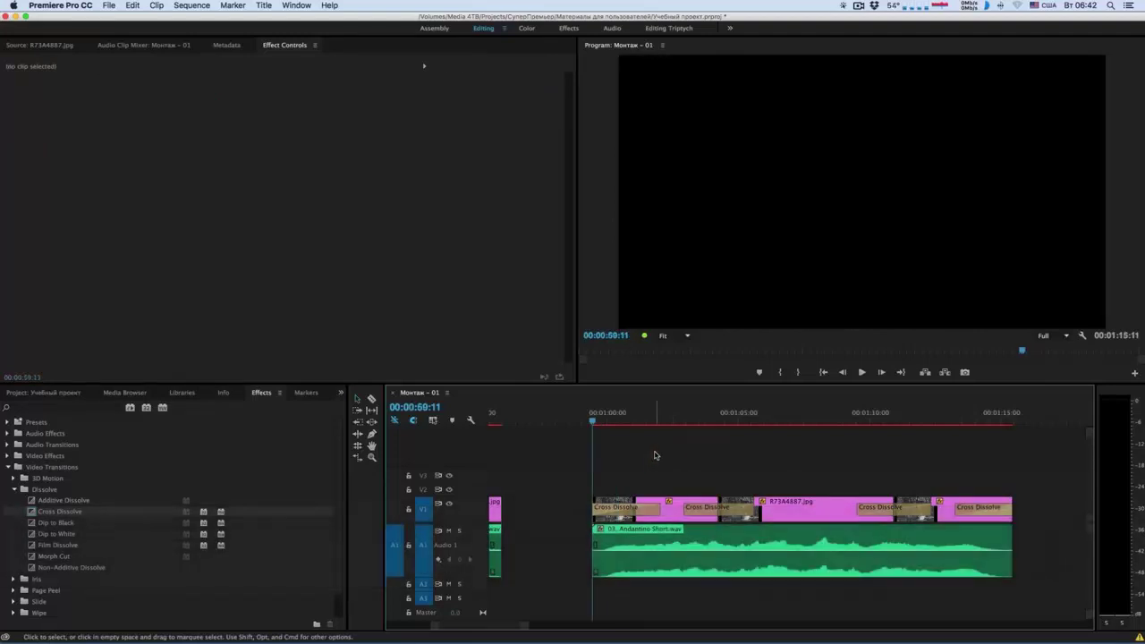
{"action": "key", "text": "space"}
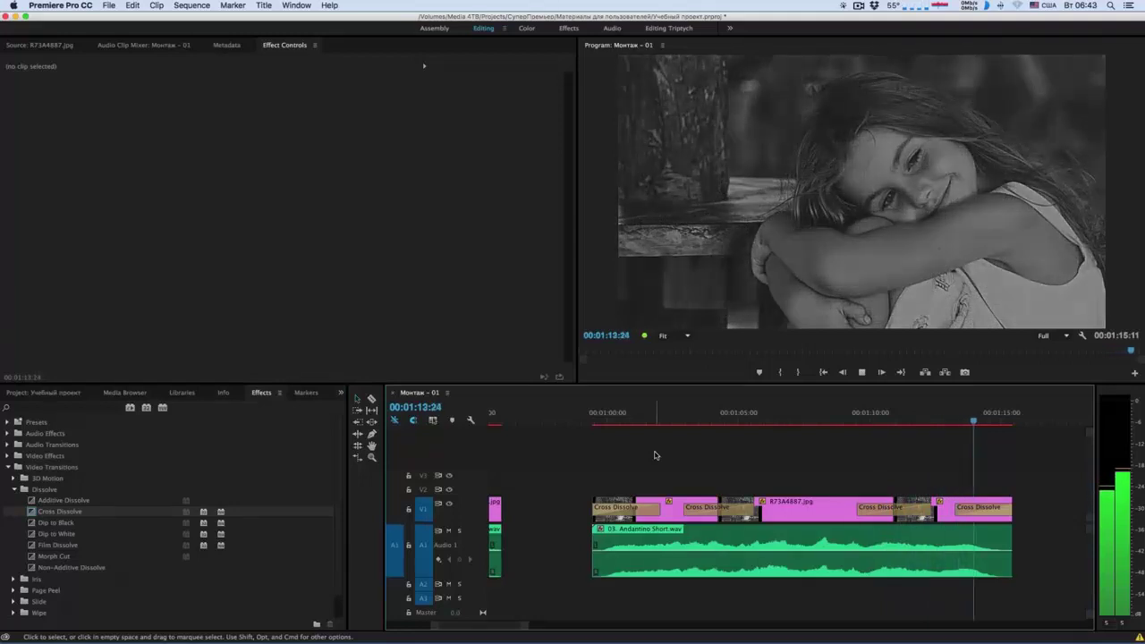
{"action": "key", "text": "space"}
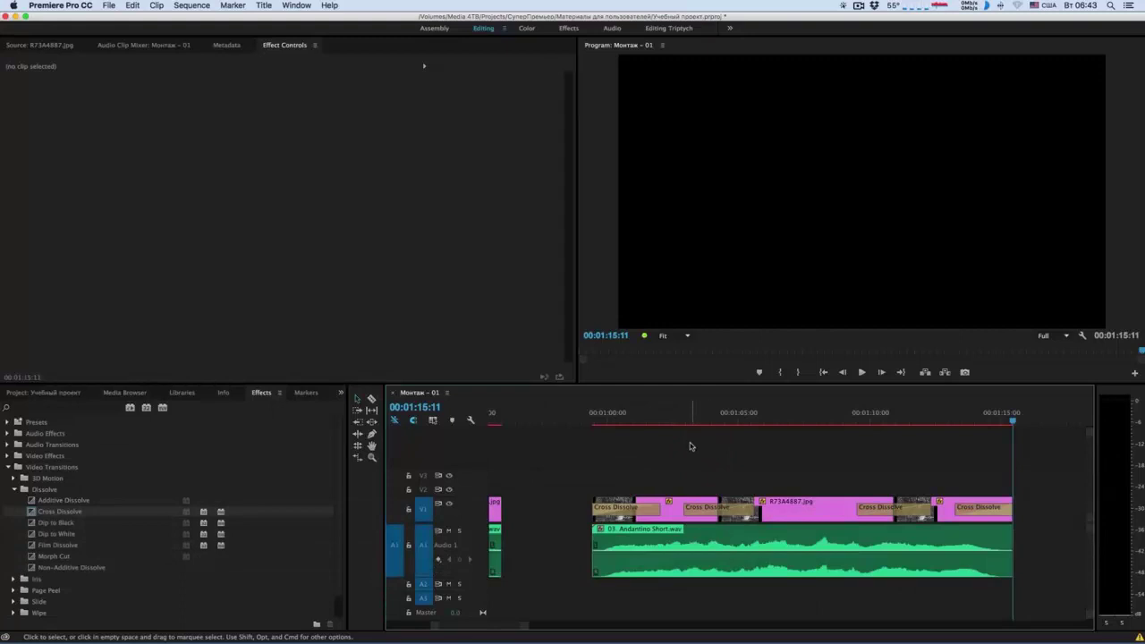
{"action": "scroll", "coordinate": [690, 445], "scroll_direction": "down", "scroll_amount": 2}
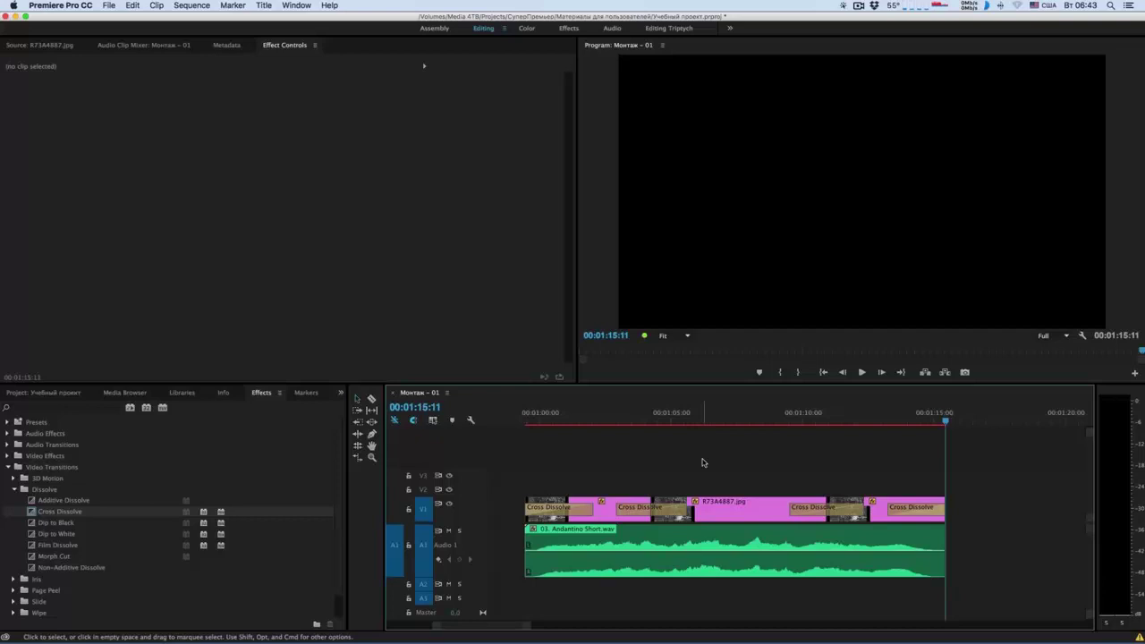
{"action": "key", "text": "space"}
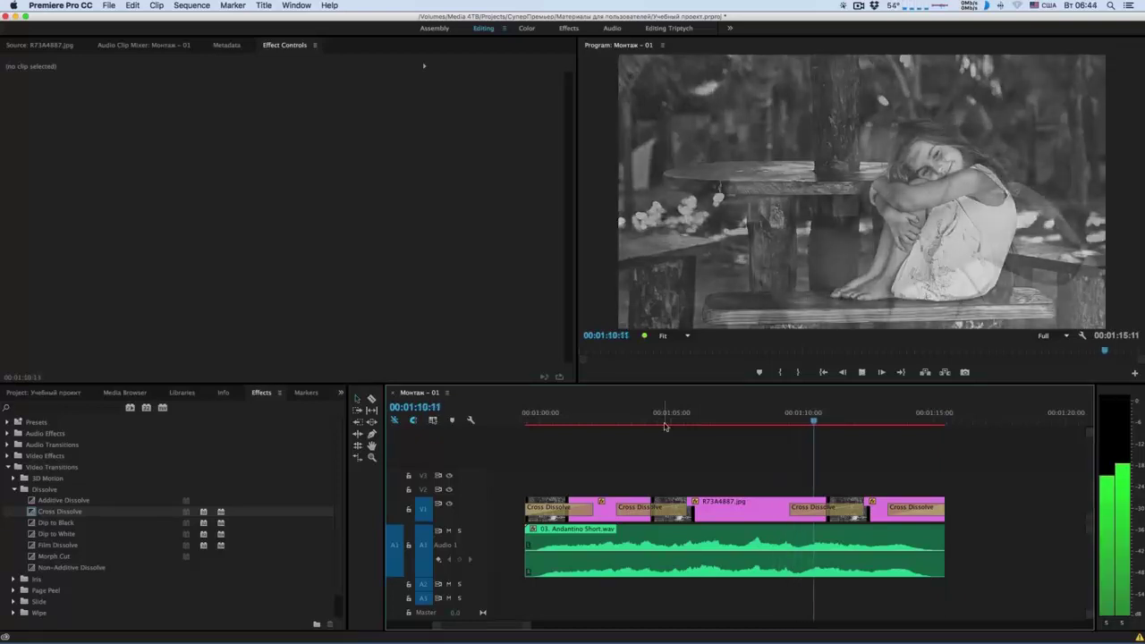
{"action": "key", "text": "space"}
{"action": "left_click", "coordinate": [702, 420]}
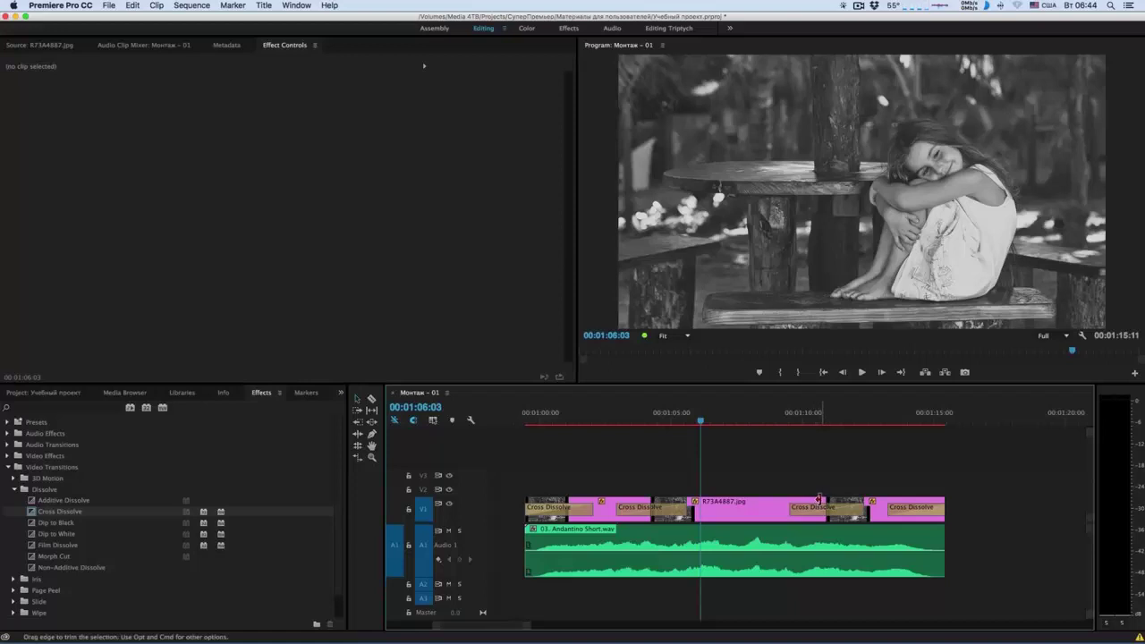
Shorten the photo to 00:04:04, slide R73A4887.jpg left, add a Cross Dissolve, and preview
{"action": "left_click_drag", "start_coordinate": [820, 500], "coordinate": [738, 500]}
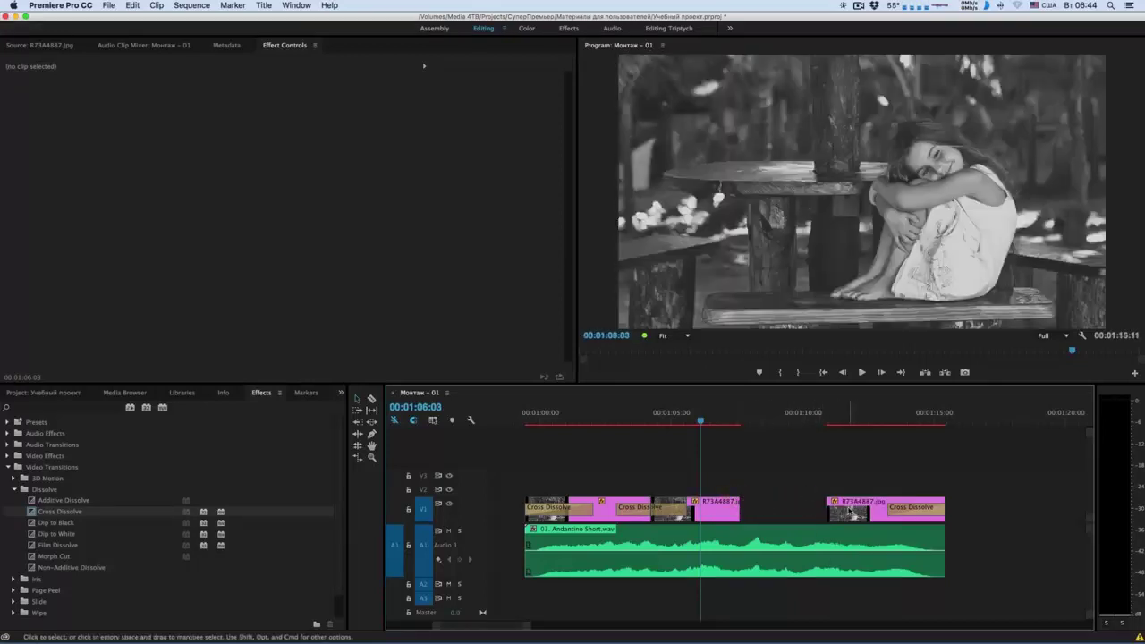
{"action": "left_click_drag", "start_coordinate": [850, 508], "coordinate": [763, 508]}
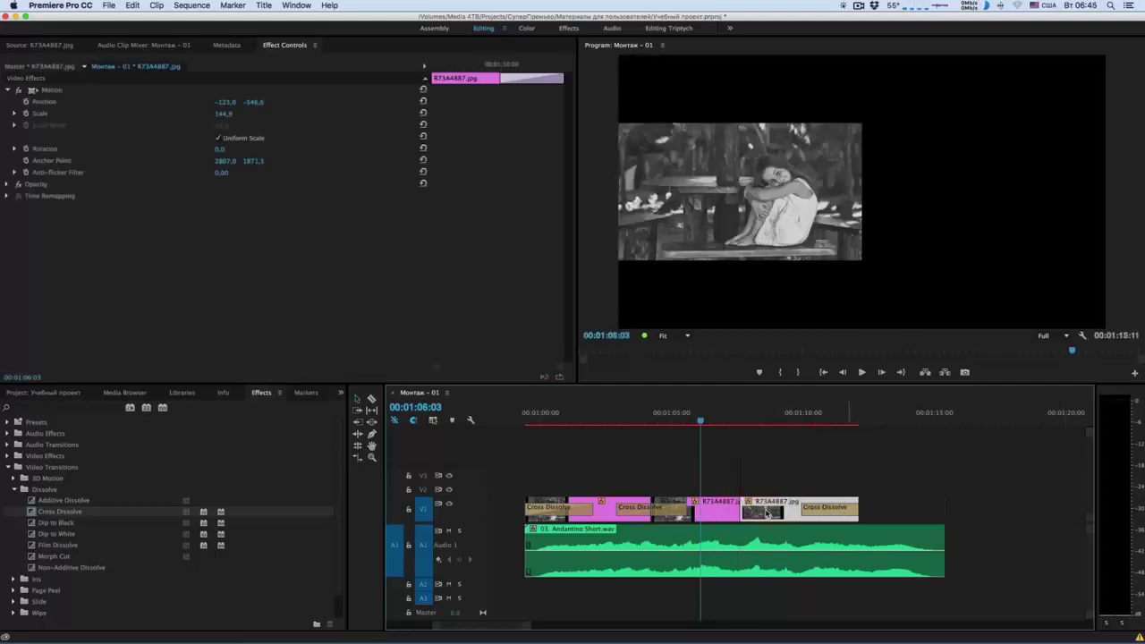
{"action": "left_click_drag", "start_coordinate": [69, 513], "coordinate": [759, 511]}
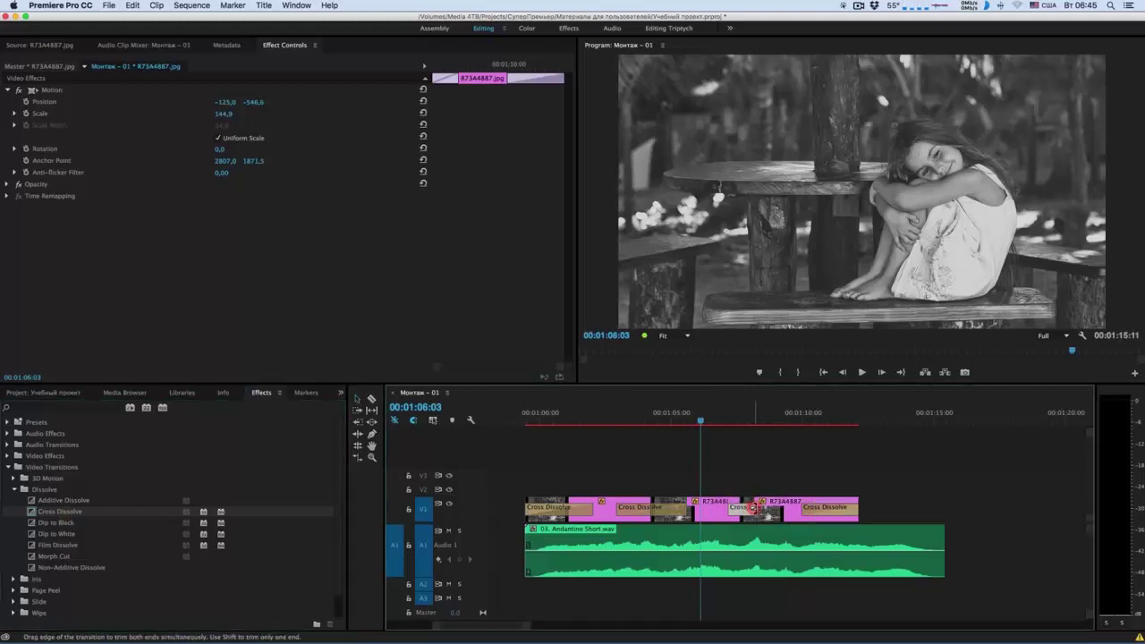
{"action": "left_click", "coordinate": [741, 508]}
{"action": "left_click", "coordinate": [644, 419]}
{"action": "left_click_drag", "start_coordinate": [640, 421], "coordinate": [578, 419]}
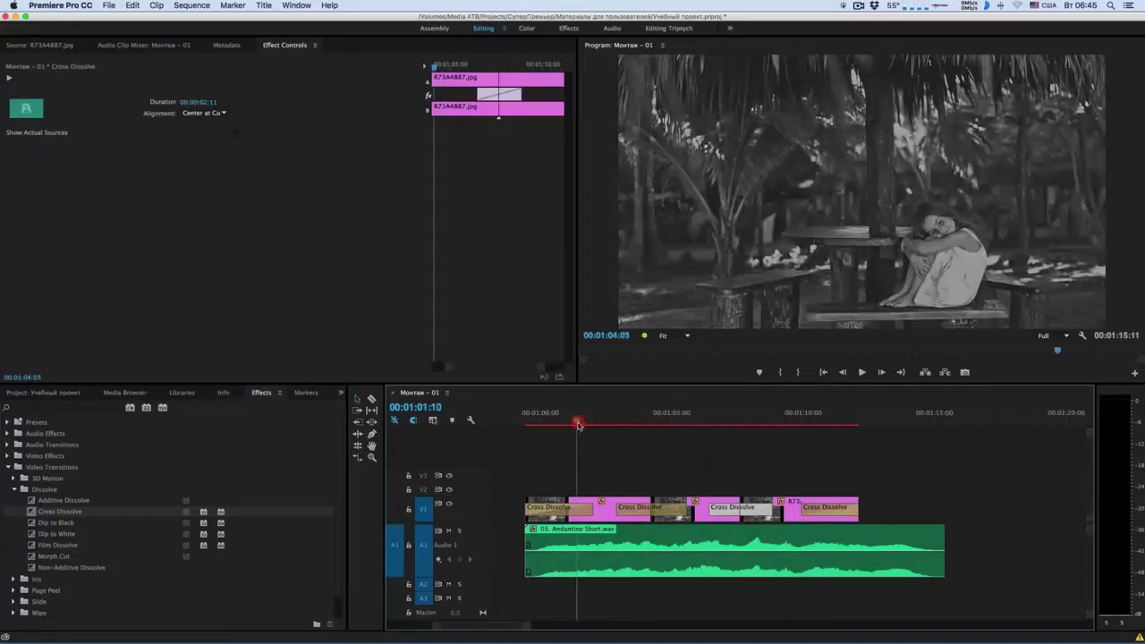
{"action": "key", "text": "space"}
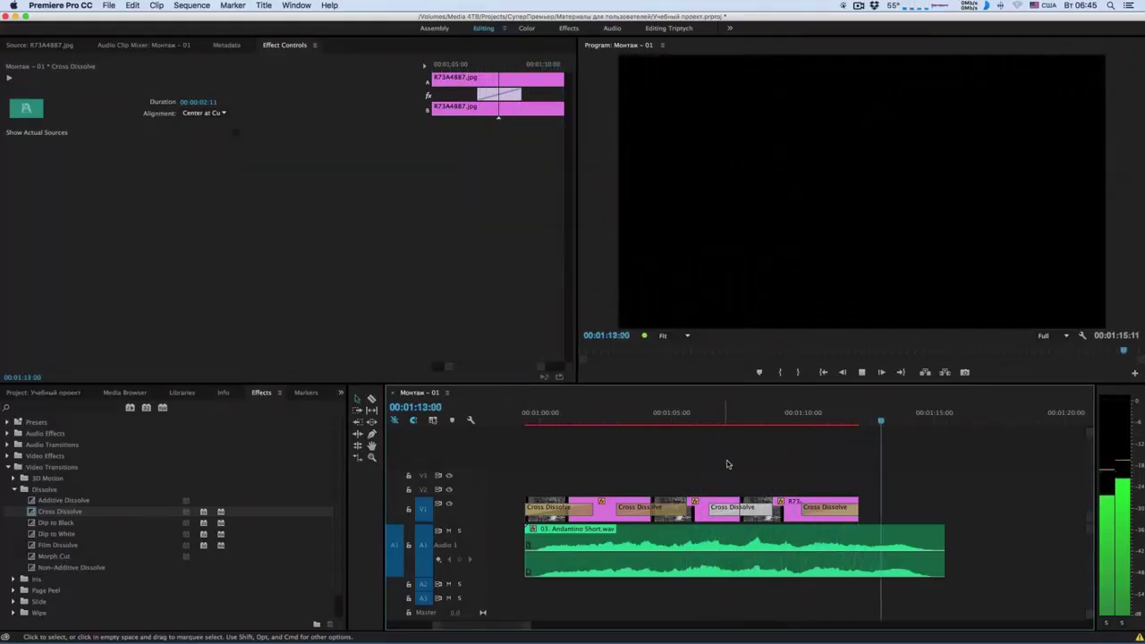
Trim two seconds off the Andantino music's end and play the sequence ending
{"action": "key", "text": "space"}
{"action": "left_click", "coordinate": [756, 469]}
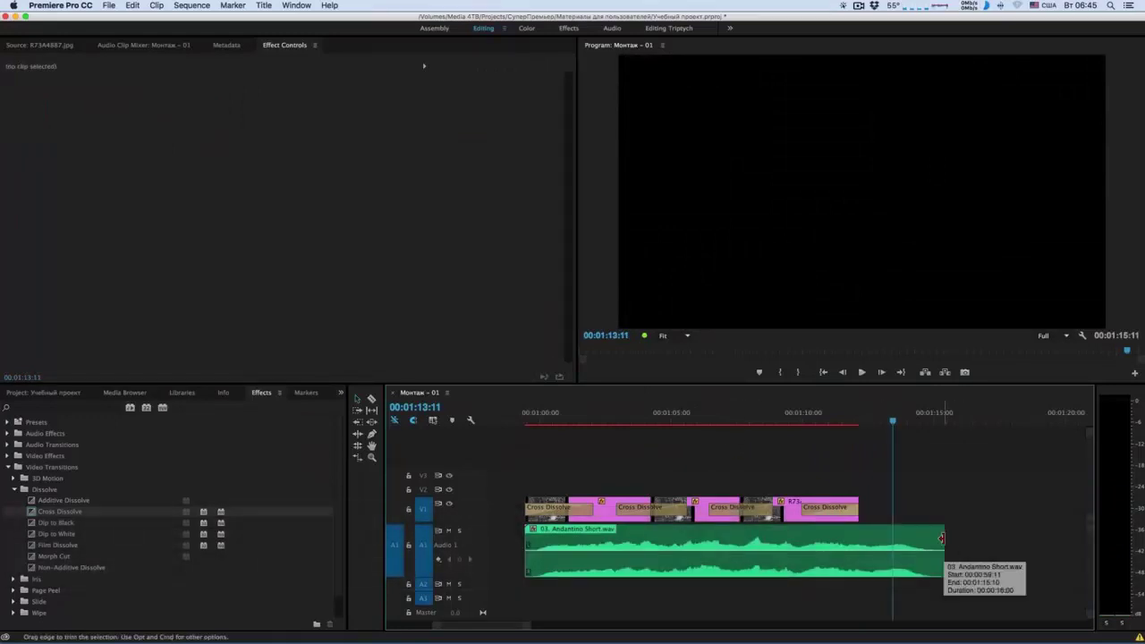
{"action": "left_click_drag", "start_coordinate": [941, 538], "coordinate": [858, 536]}
{"action": "left_click", "coordinate": [825, 422]}
{"action": "key", "text": "space"}
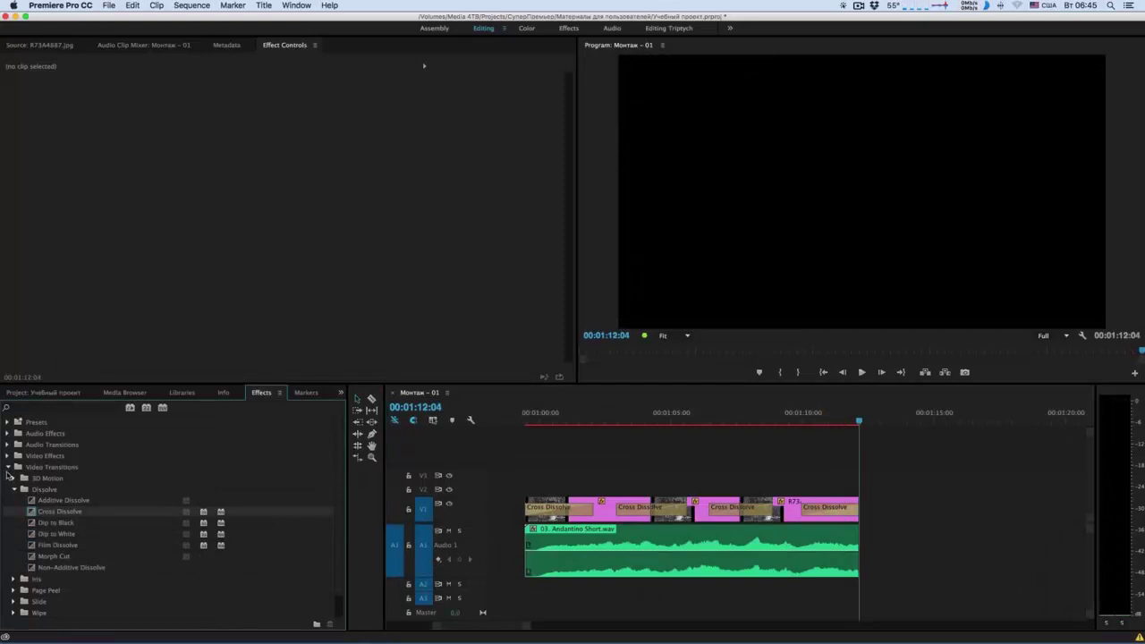
Add a Constant Power crossfade to the music's end, sized to about three seconds
{"action": "left_click", "coordinate": [8, 468]}
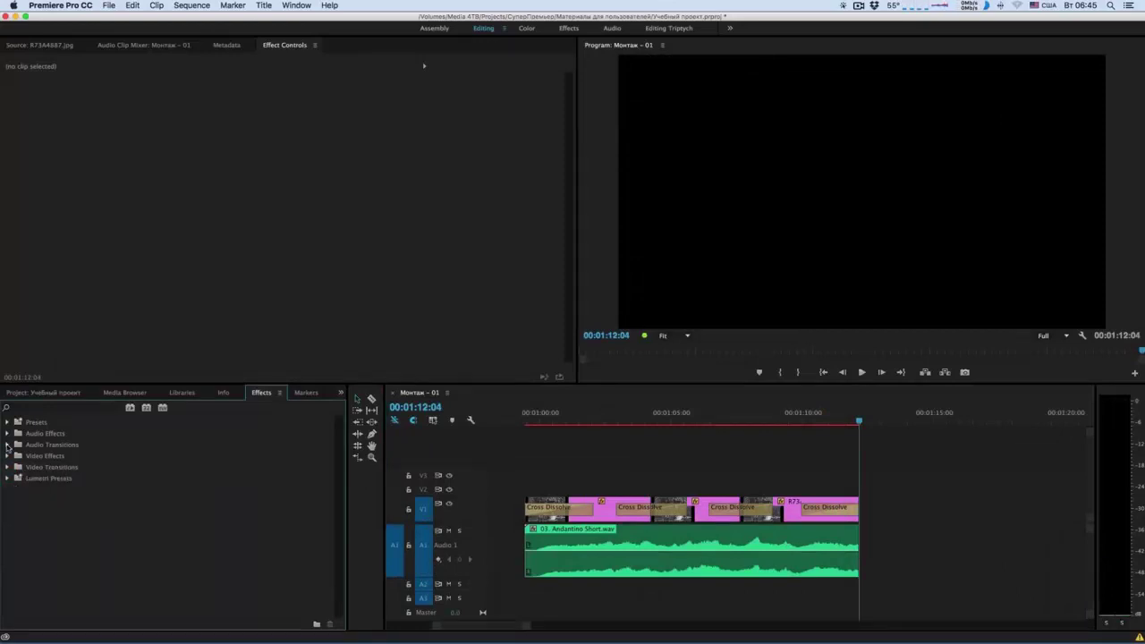
{"action": "left_click", "coordinate": [7, 445]}
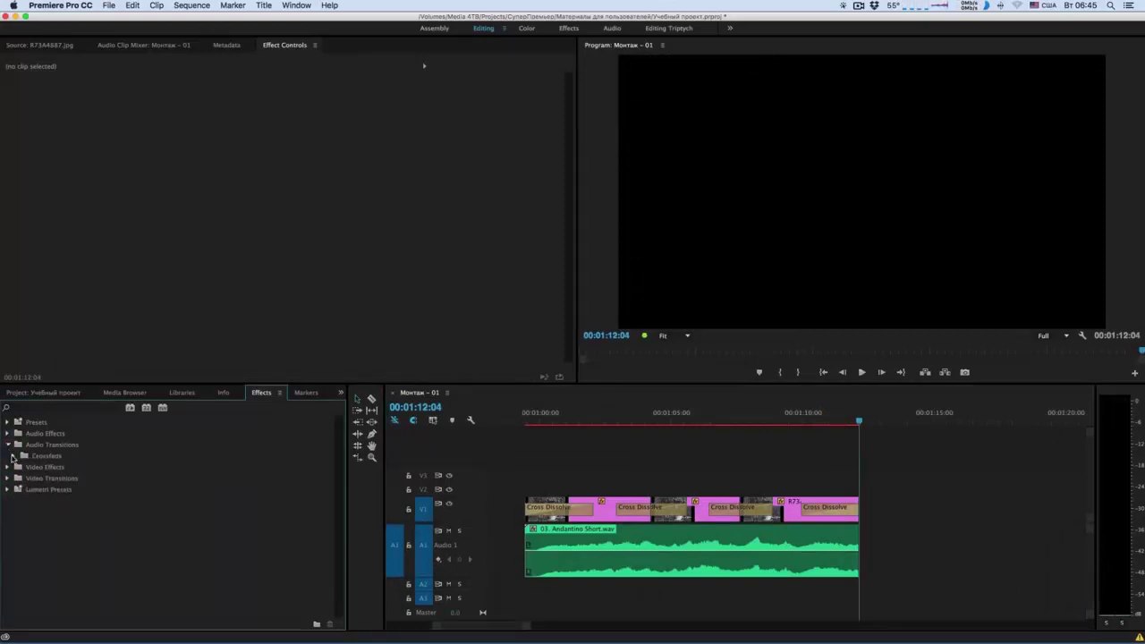
{"action": "left_click", "coordinate": [13, 457]}
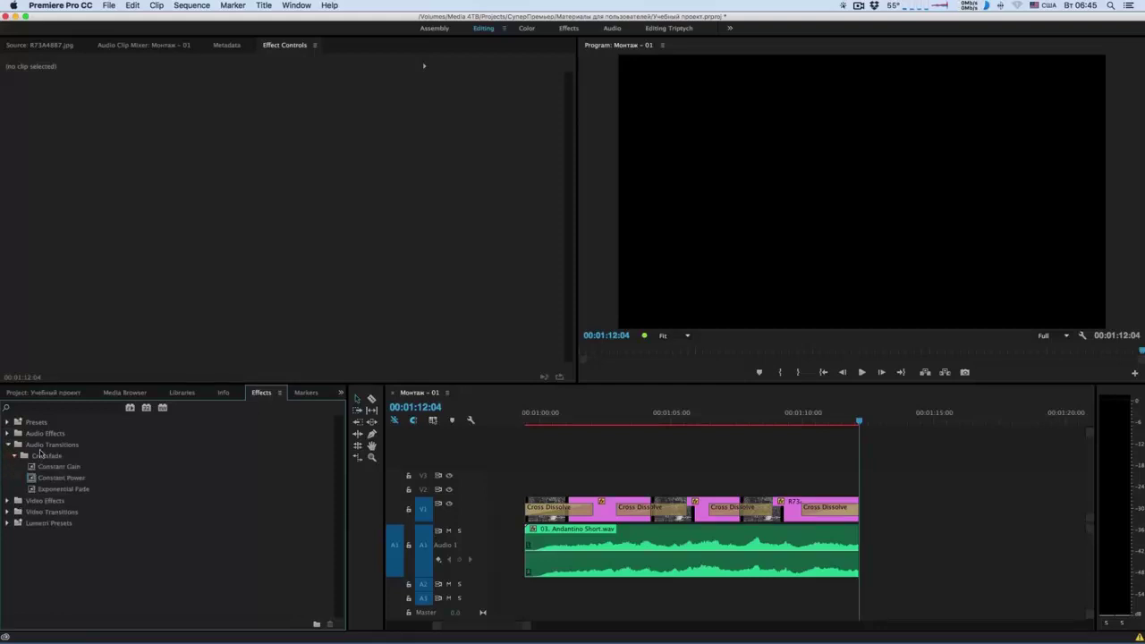
{"action": "left_click", "coordinate": [56, 481]}
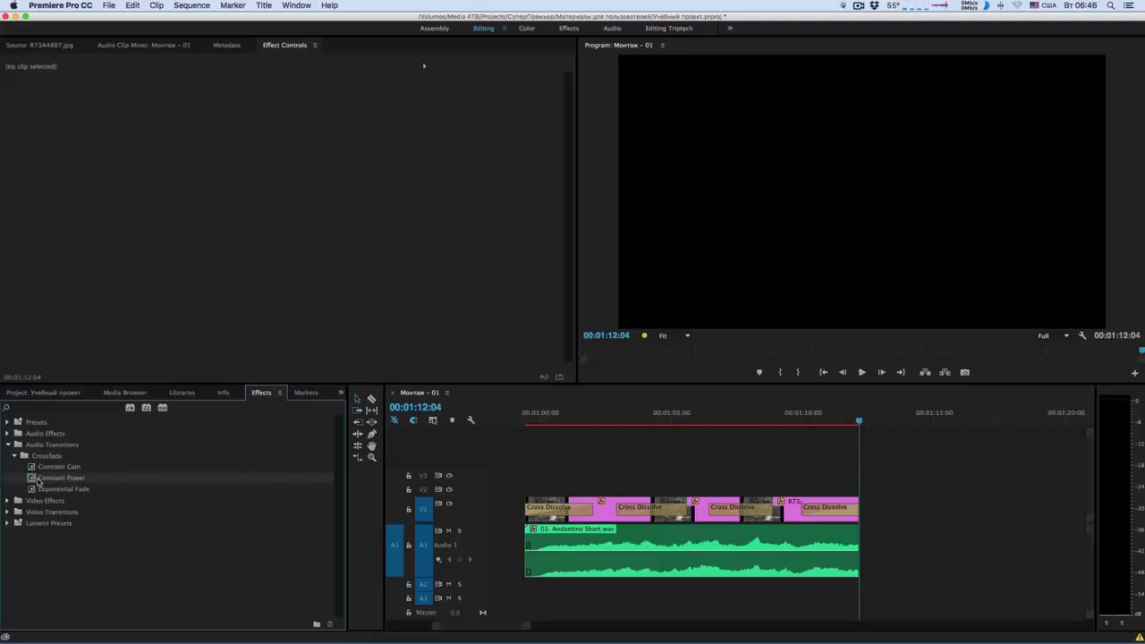
{"action": "left_click_drag", "start_coordinate": [56, 481], "coordinate": [855, 542]}
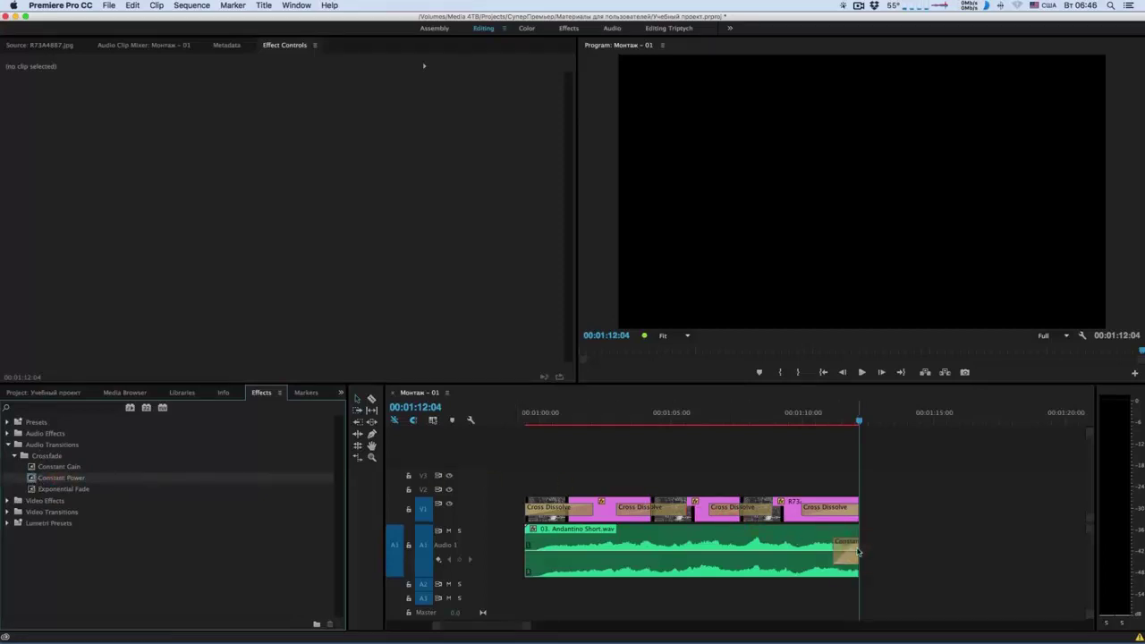
{"action": "left_click_drag", "start_coordinate": [835, 544], "coordinate": [637, 548]}
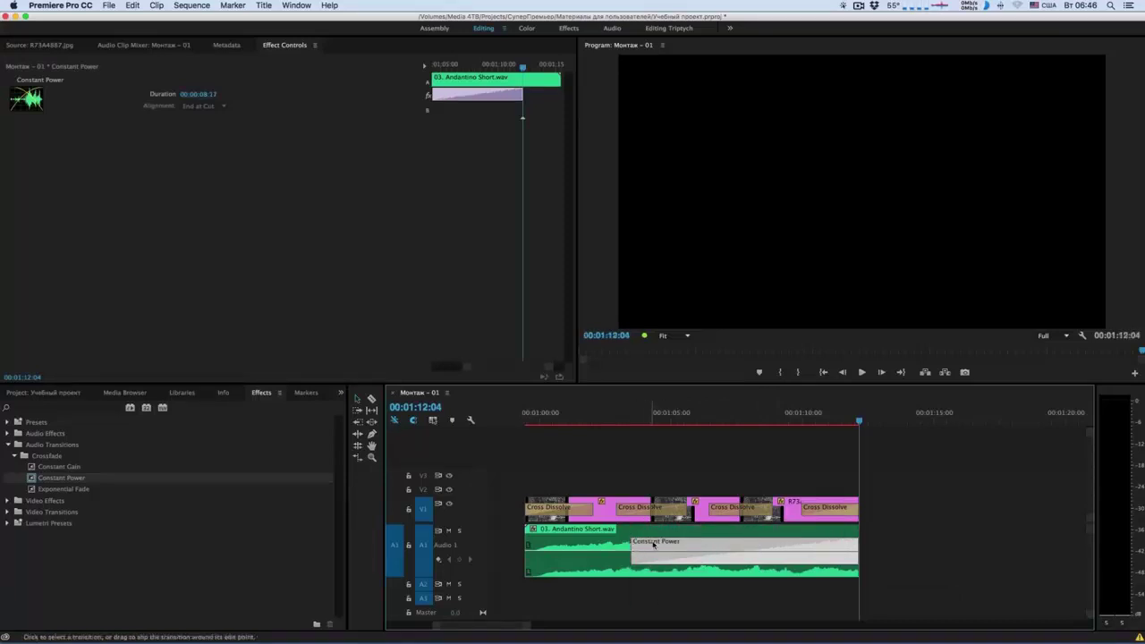
{"action": "left_click_drag", "start_coordinate": [632, 548], "coordinate": [796, 545]}
{"action": "left_click_drag", "start_coordinate": [783, 545], "coordinate": [780, 545]}
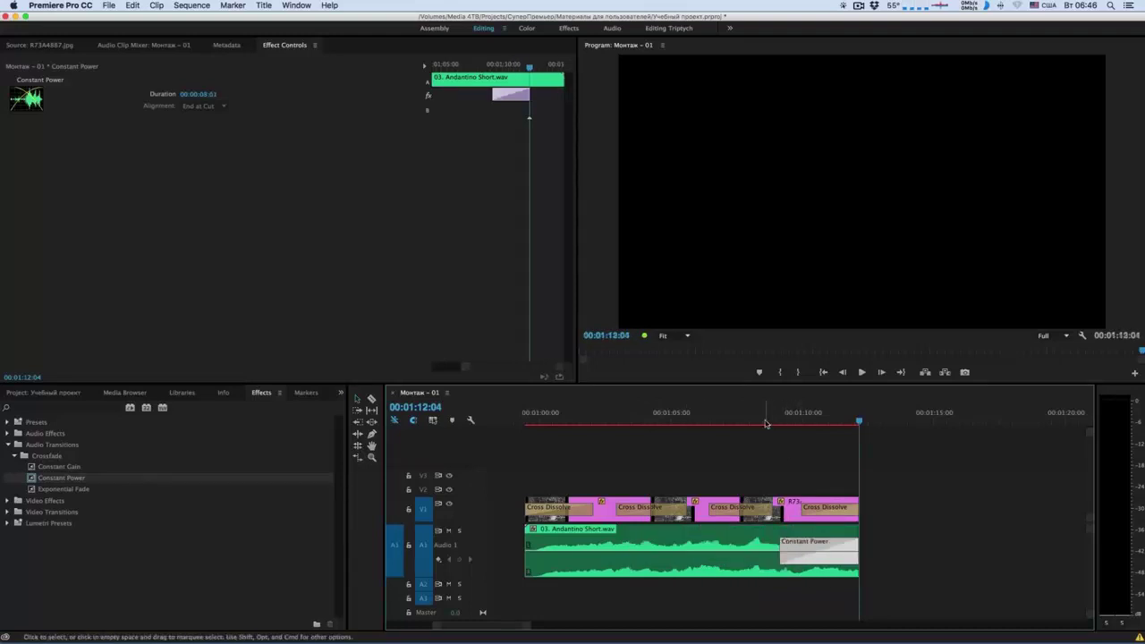
Preview the fade-out from 01:06:02 and again from 01:05:02
{"action": "left_click_drag", "start_coordinate": [734, 424], "coordinate": [701, 424]}
{"action": "key", "text": "space"}
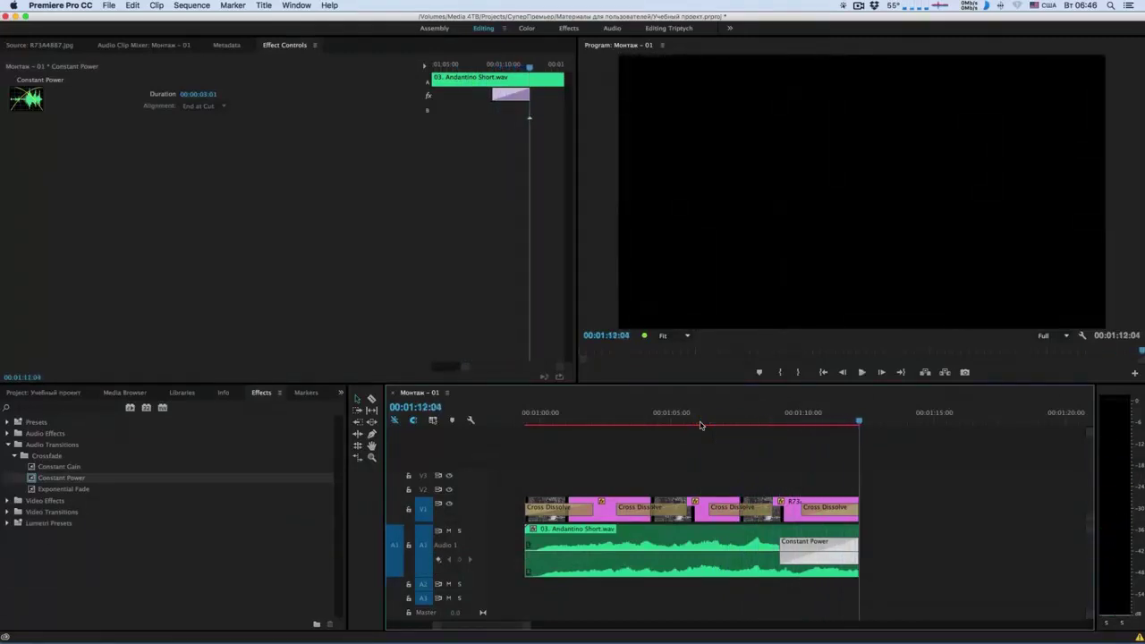
{"action": "left_click_drag", "start_coordinate": [725, 417], "coordinate": [673, 417]}
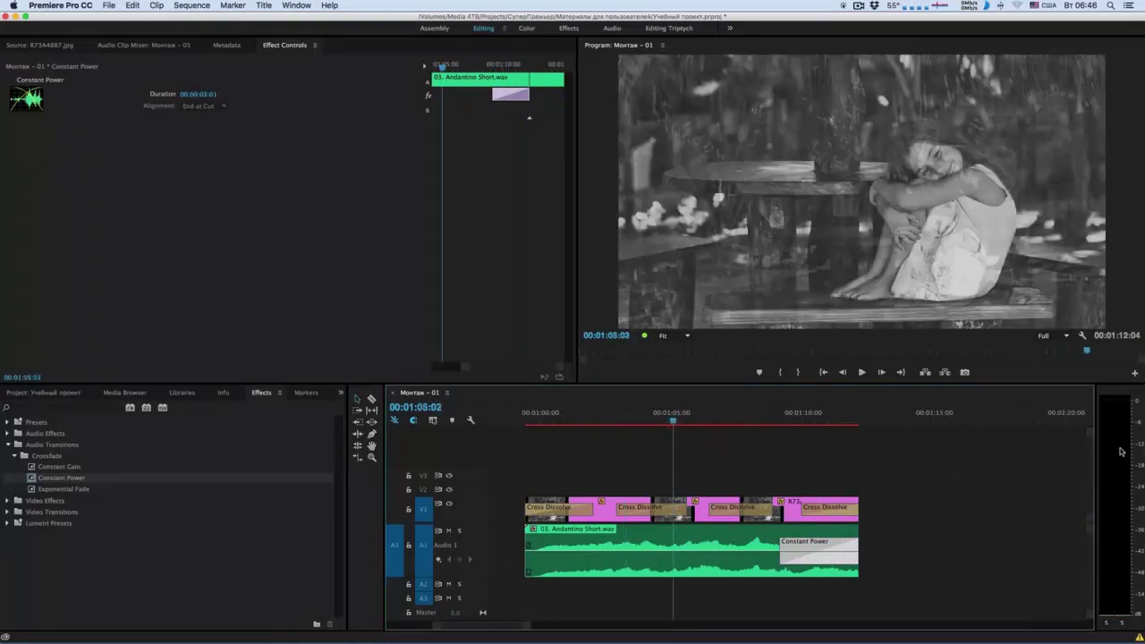
{"action": "key", "text": "space"}
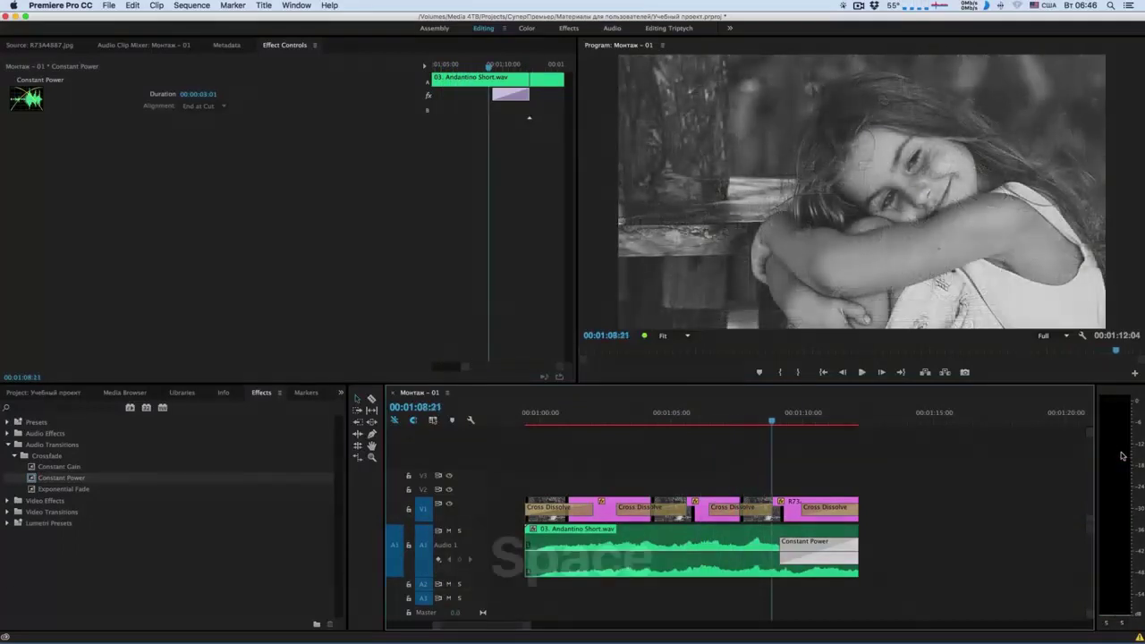
{"action": "key", "text": "space"}
{"action": "left_click", "coordinate": [663, 419]}
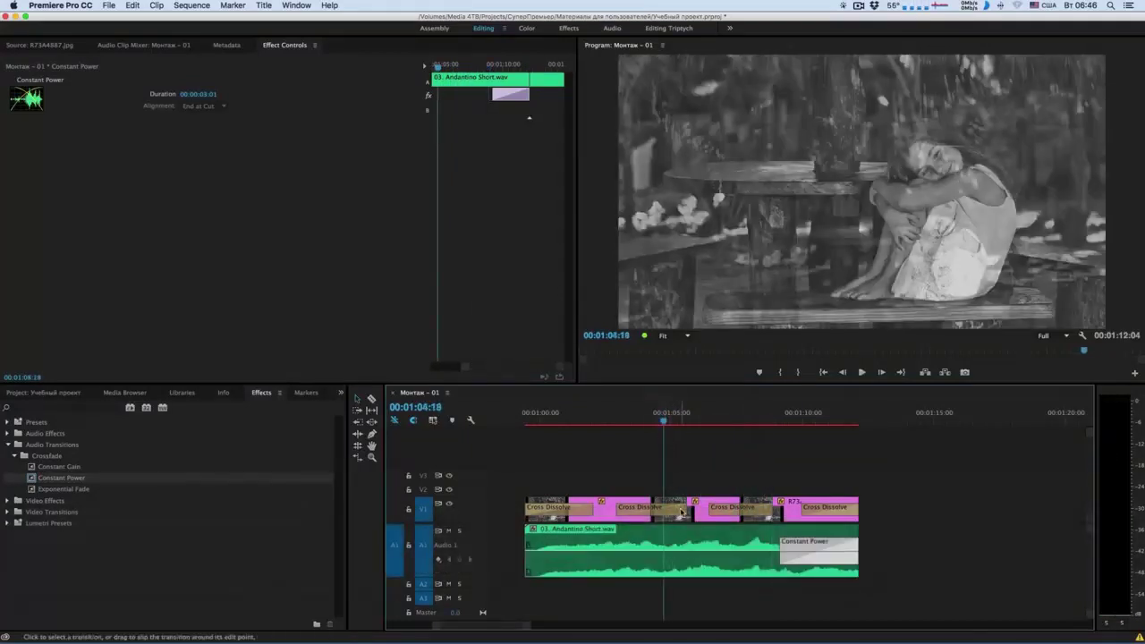
{"action": "left_click", "coordinate": [696, 602]}
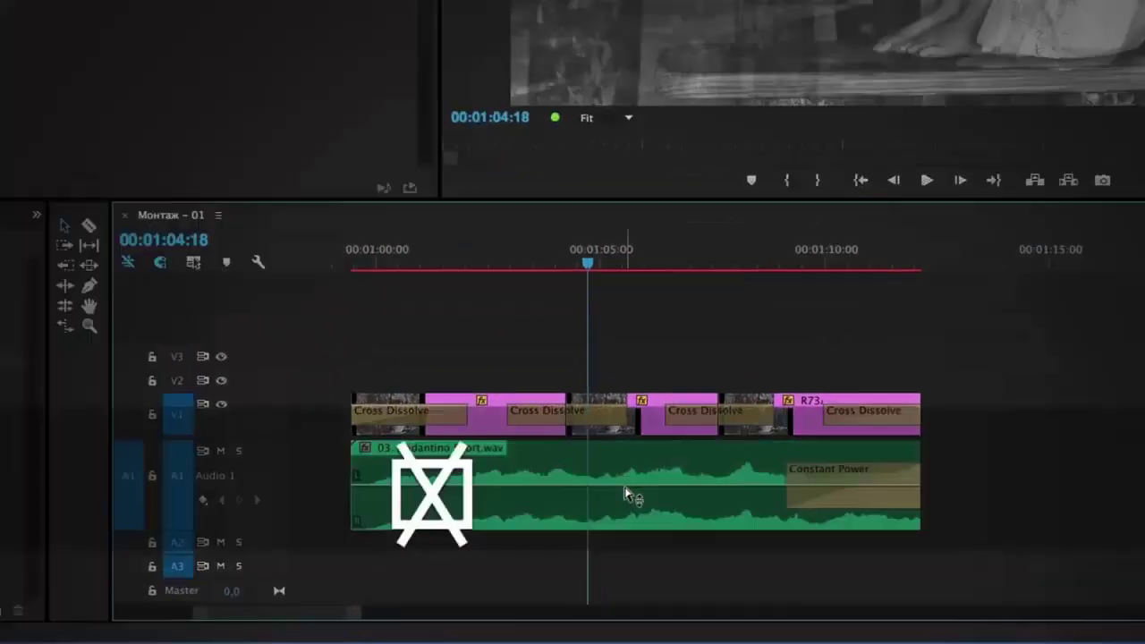
Raise the 03. Andantino Short.wav volume to about +5 dB and listen to it
{"action": "mouse_move", "coordinate": [686, 556]}
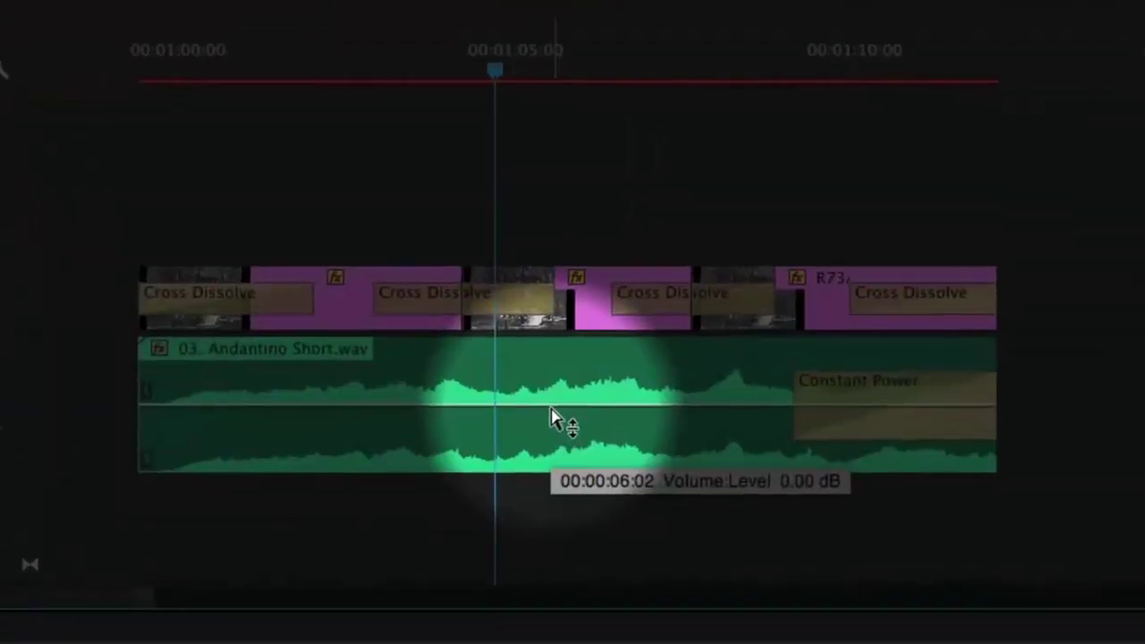
{"action": "left_click", "coordinate": [552, 417]}
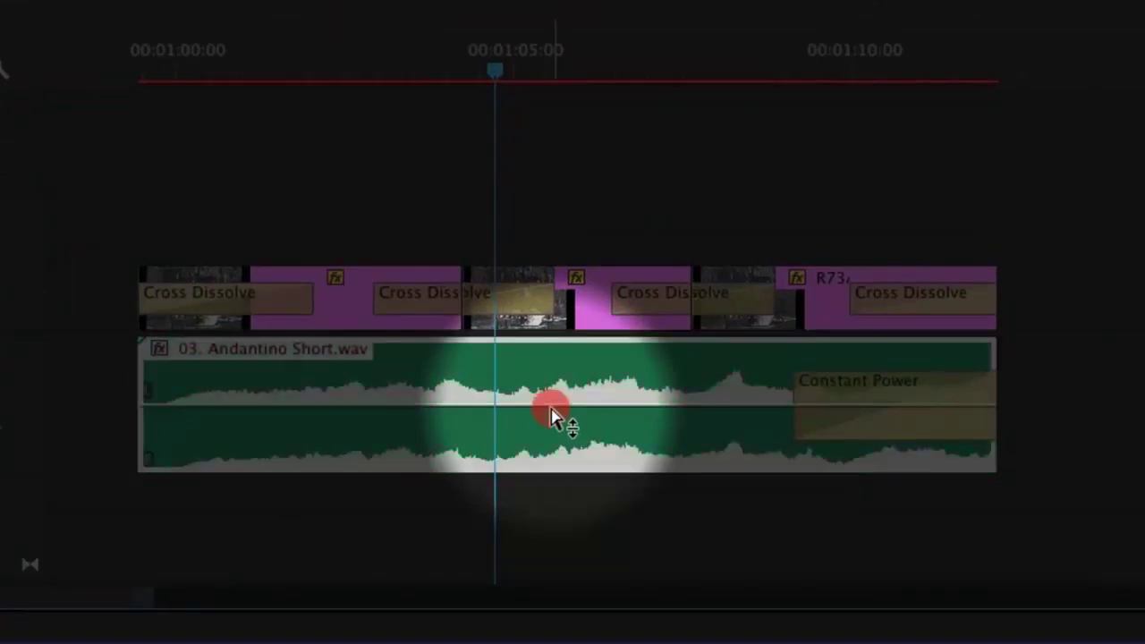
{"action": "left_click_drag", "start_coordinate": [552, 417], "coordinate": [552, 359]}
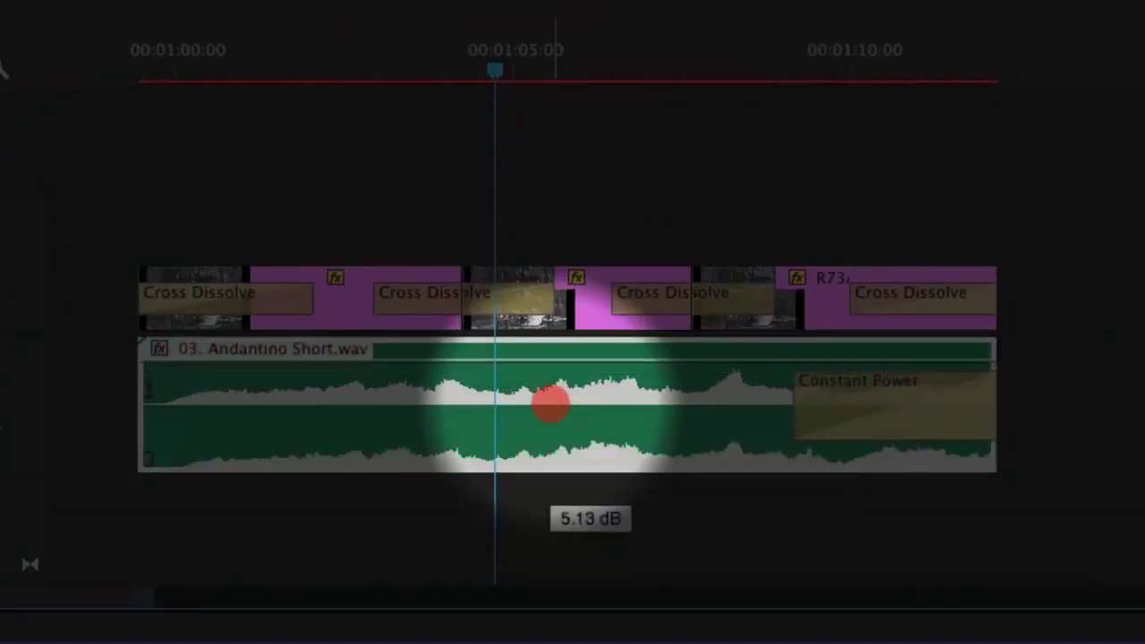
{"action": "left_click_drag", "start_coordinate": [551, 405], "coordinate": [549, 337]}
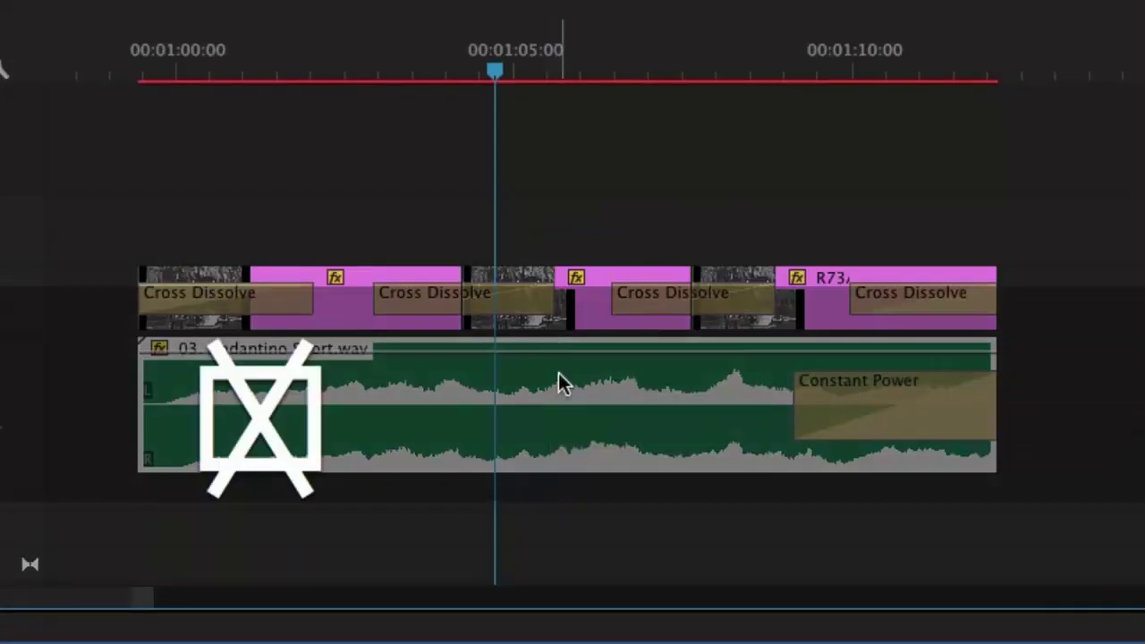
{"action": "key", "text": "space"}
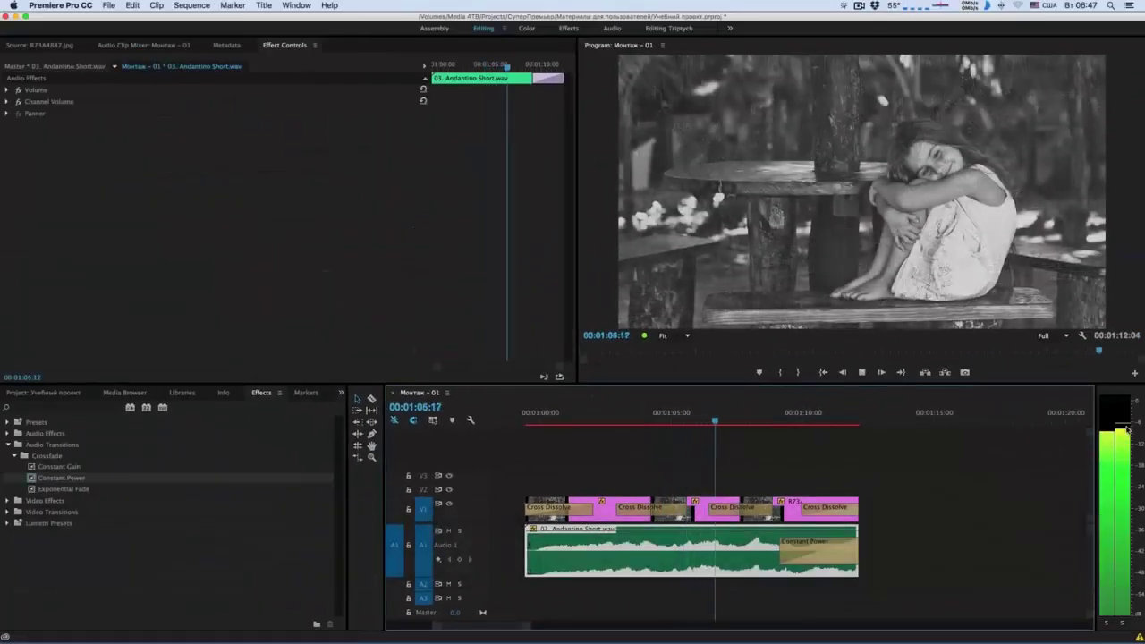
{"action": "key", "text": "space"}
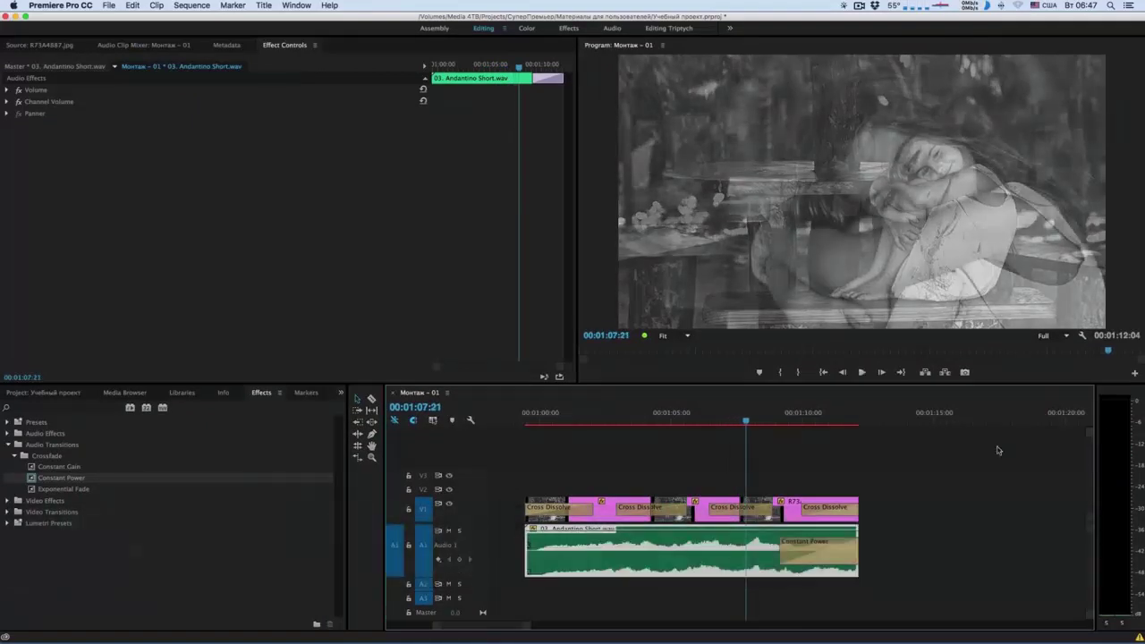
Lower the music volume slightly, replay from about 00:01:03, and zoom the timeline out
{"action": "left_click_drag", "start_coordinate": [657, 534], "coordinate": [657, 569]}
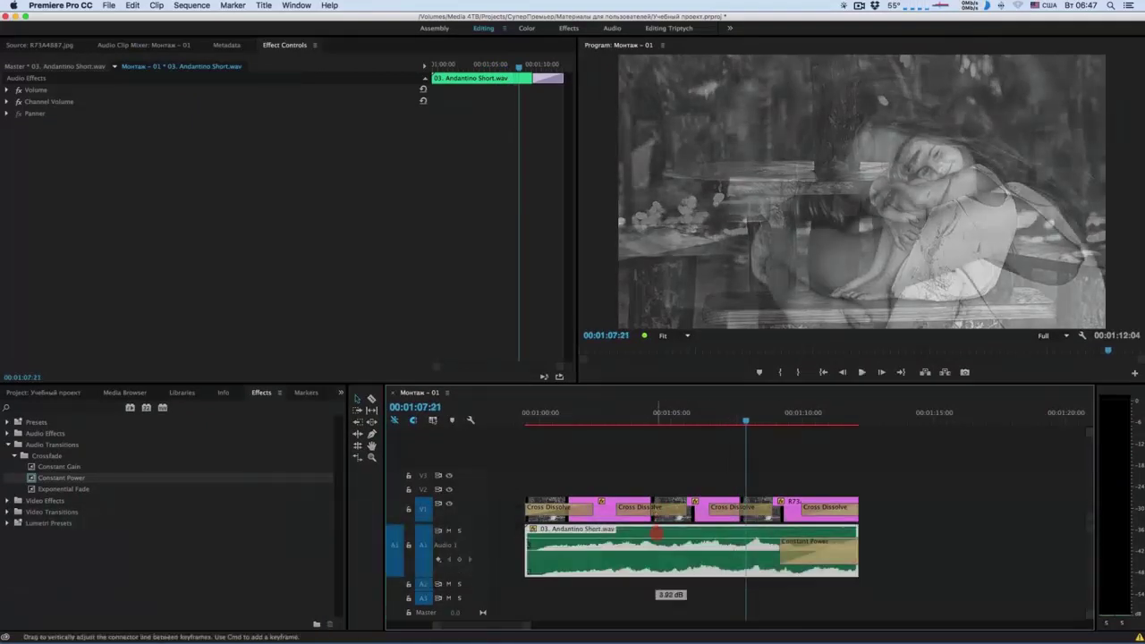
{"action": "left_click", "coordinate": [625, 419]}
{"action": "key", "text": "space"}
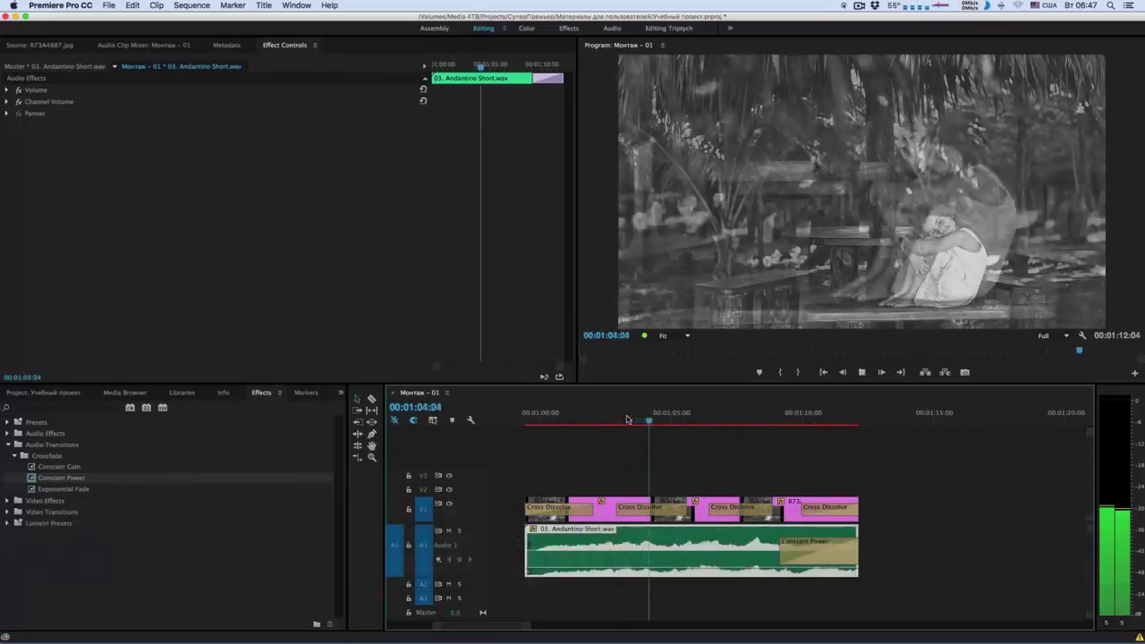
{"action": "key", "text": "space"}
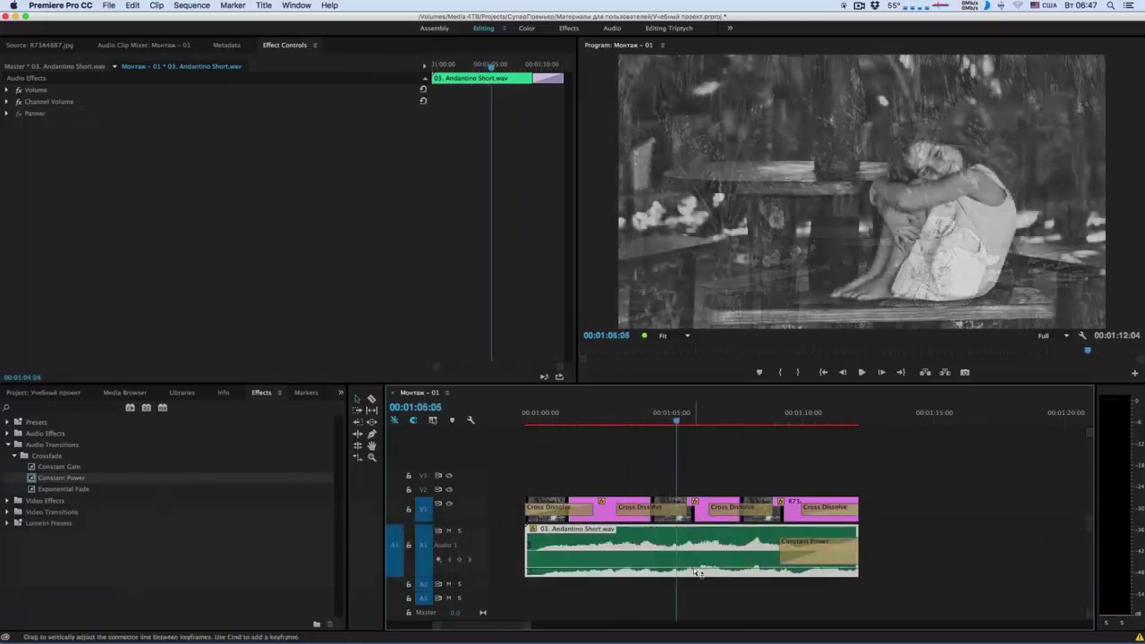
{"action": "left_click", "coordinate": [743, 462]}
{"action": "key", "text": "minus"}
{"action": "key", "text": "minus"}
{"action": "key", "text": "minus"}
{"action": "key", "text": "equal"}
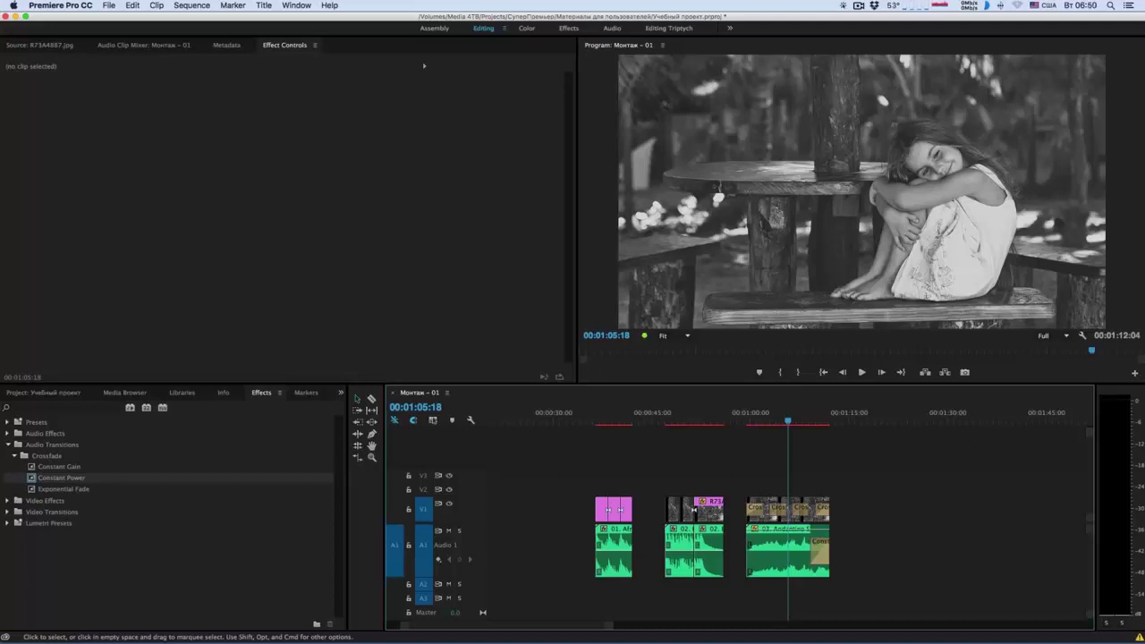
Use Sequence > Add Edit to cut the targeted tracks at 00:01:05:18
{"action": "left_click", "coordinate": [192, 5]}
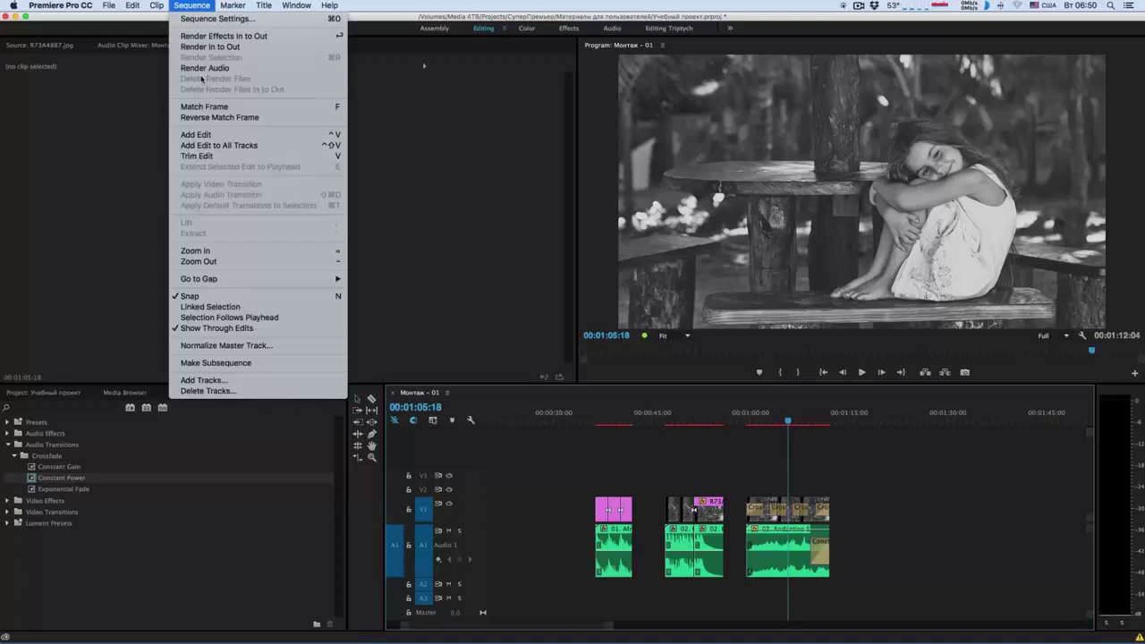
{"action": "left_click", "coordinate": [264, 136]}
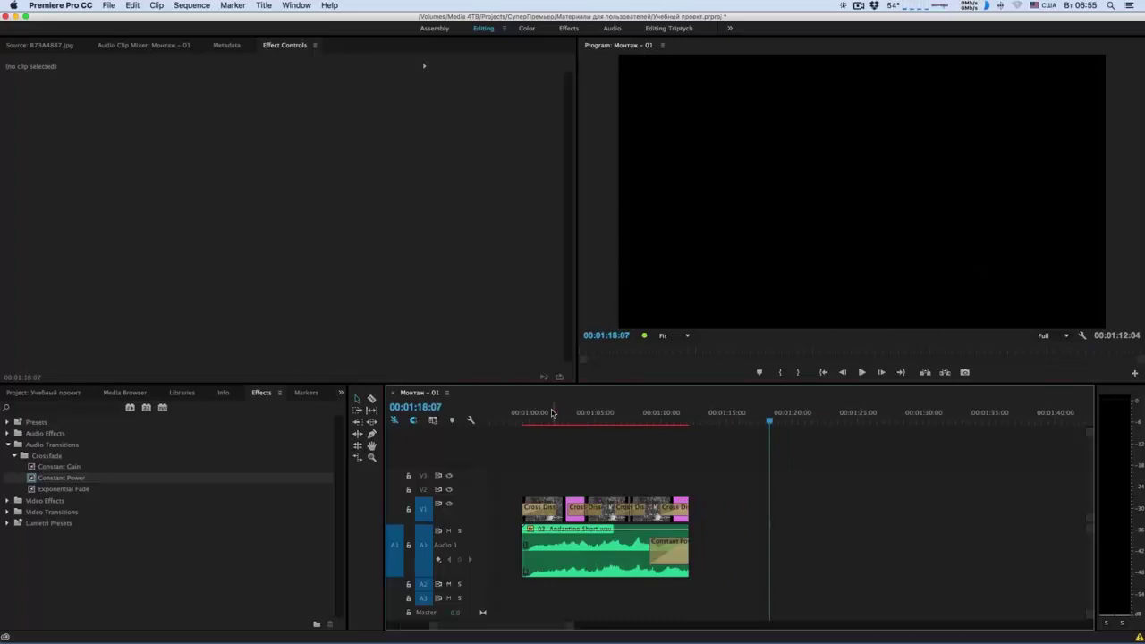
Paste the copied photo-and-music section at about 00:01:17:22
{"action": "left_click", "coordinate": [561, 413]}
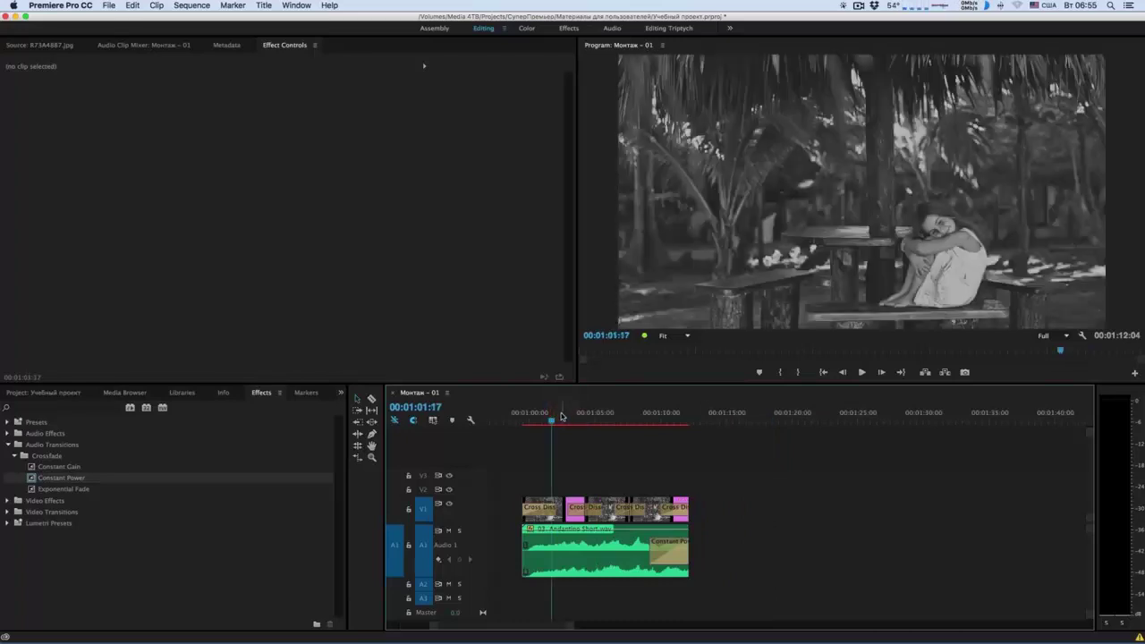
{"action": "left_click_drag", "start_coordinate": [562, 416], "coordinate": [654, 420]}
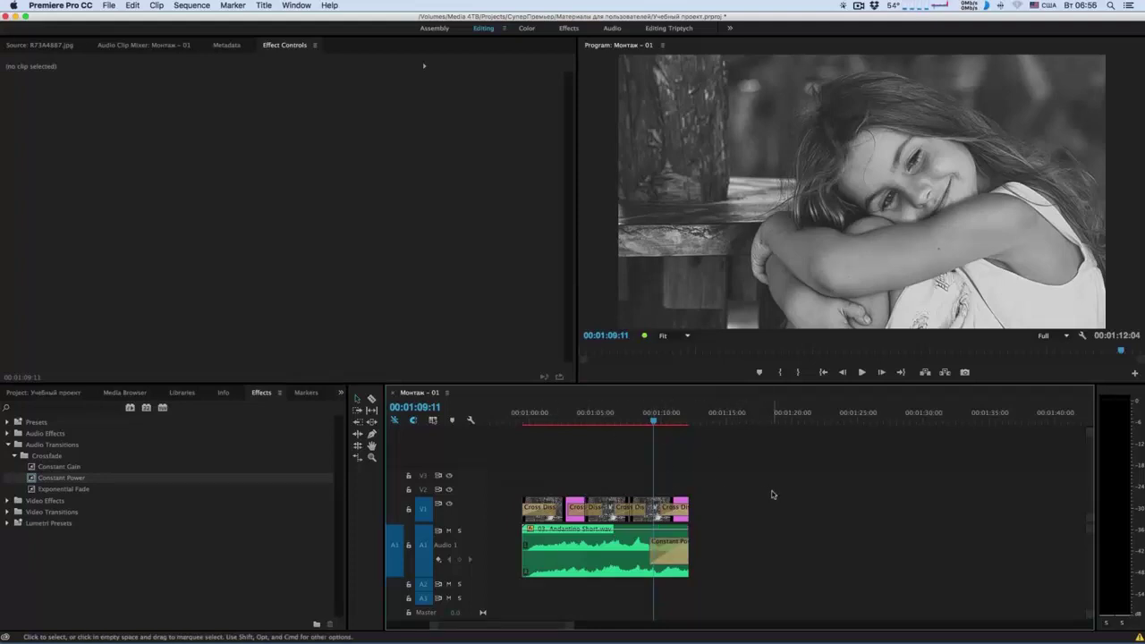
{"action": "left_click_drag", "start_coordinate": [759, 500], "coordinate": [523, 548]}
{"action": "left_click", "coordinate": [766, 419]}
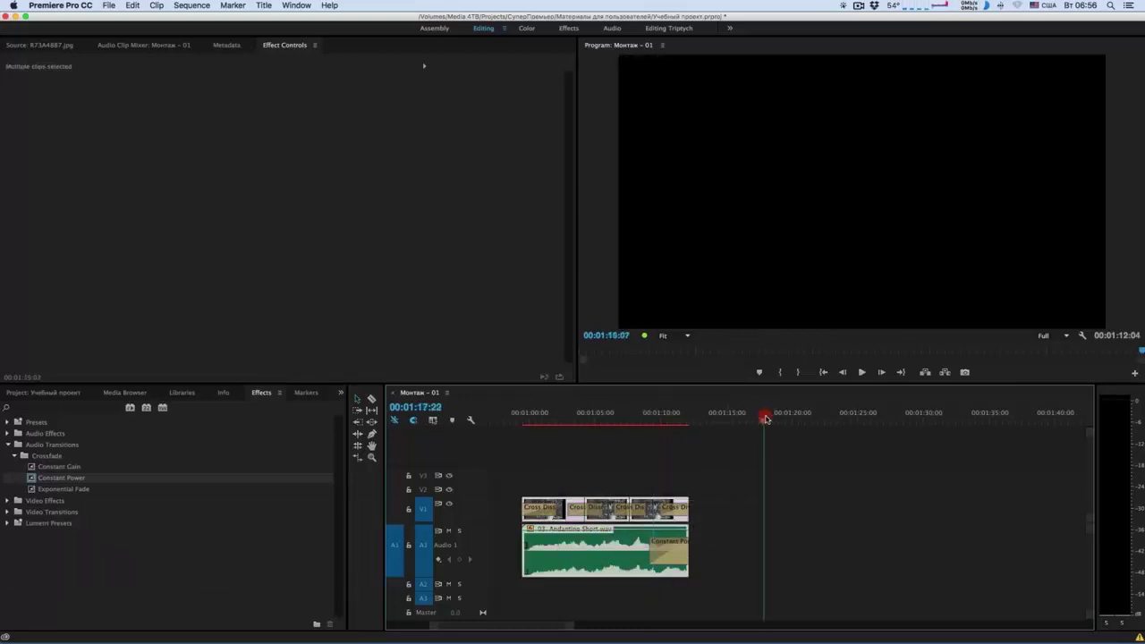
{"action": "key", "text": "super+v"}
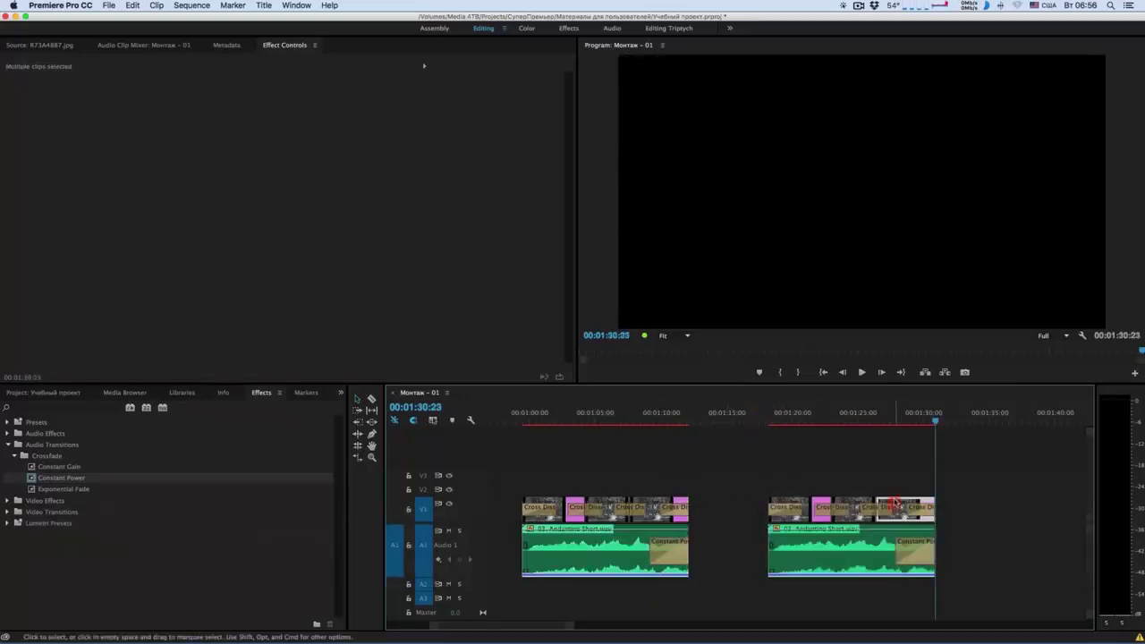
Move R73A4887.jpg earlier in the copy and replace its dissolves with default ones via Cmd+T
{"action": "left_click_drag", "start_coordinate": [896, 506], "coordinate": [906, 507]}
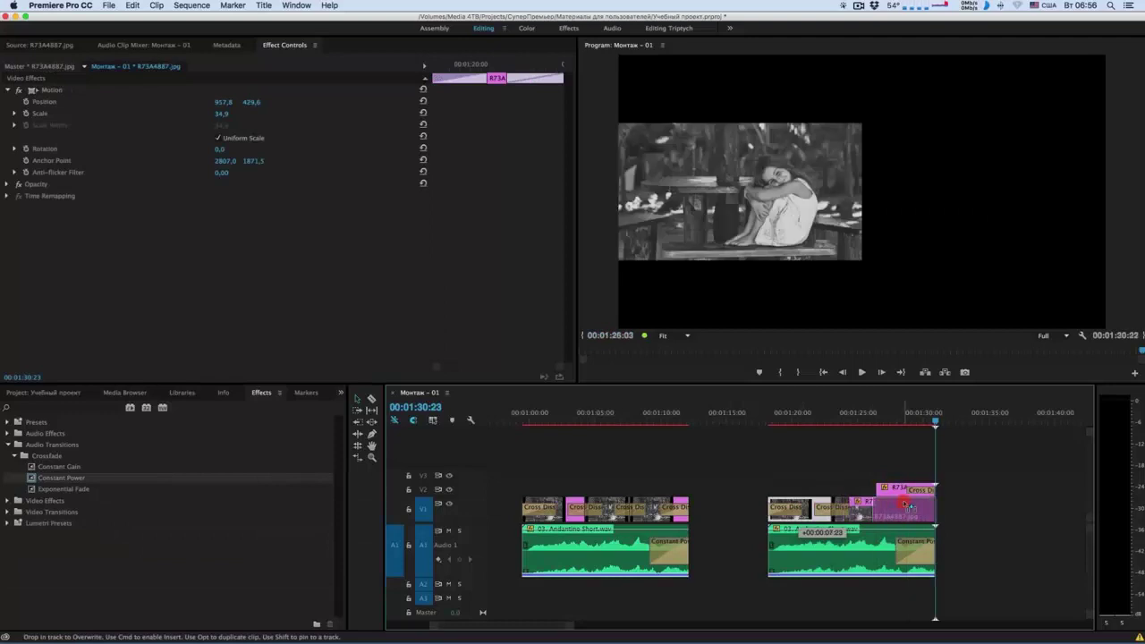
{"action": "left_click_drag", "start_coordinate": [907, 506], "coordinate": [790, 511]}
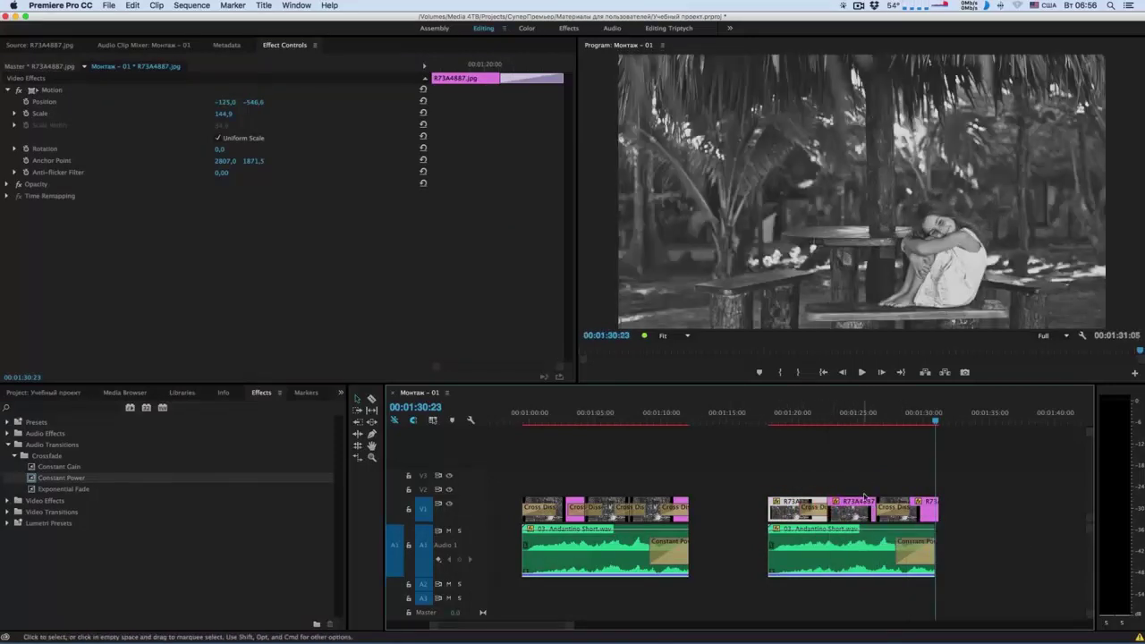
{"action": "left_click", "coordinate": [891, 508]}
{"action": "key", "text": "Delete"}
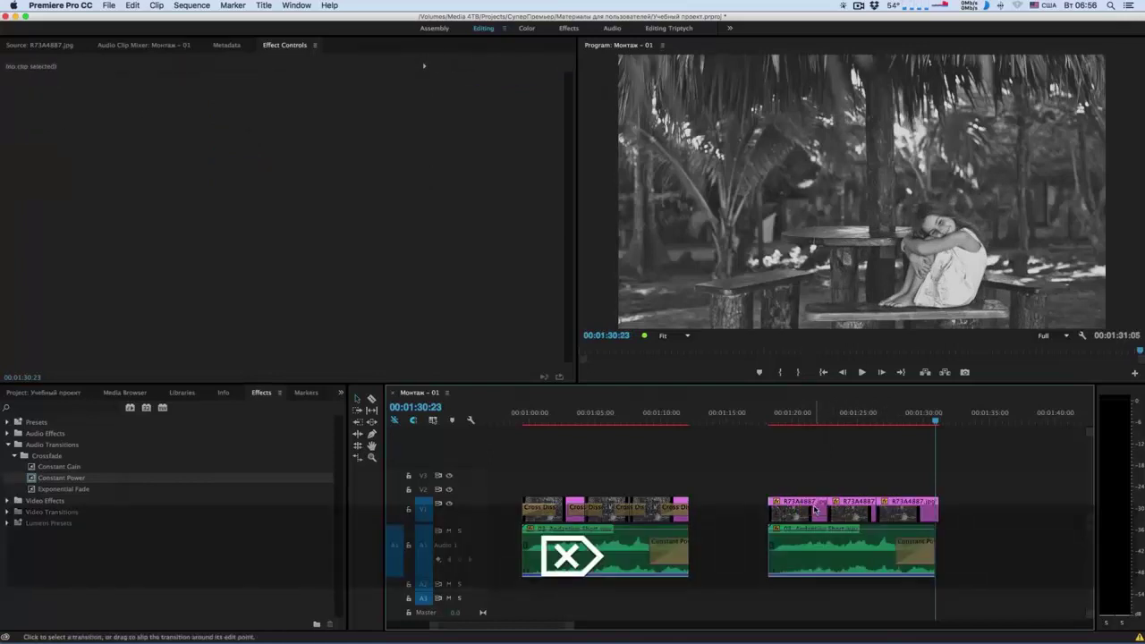
{"action": "left_click_drag", "start_coordinate": [793, 475], "coordinate": [898, 502]}
{"action": "key", "text": "super+t"}
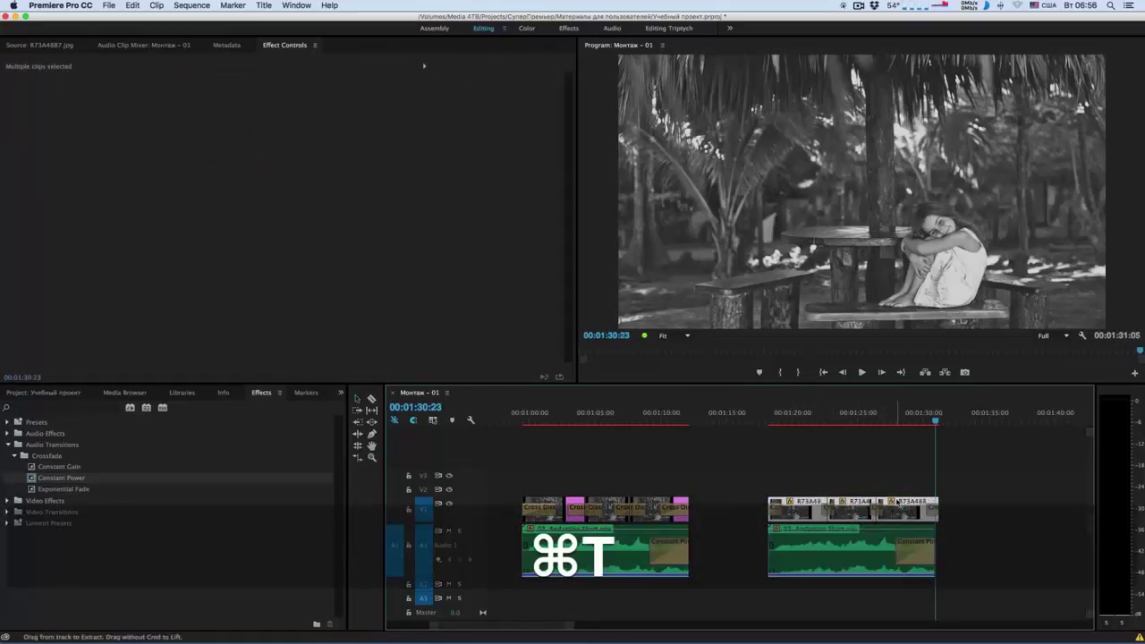
Set a dissolve to 00:00:01:18 and extend the copied music and last photo to 00:01:34:06
{"action": "left_click", "coordinate": [784, 507]}
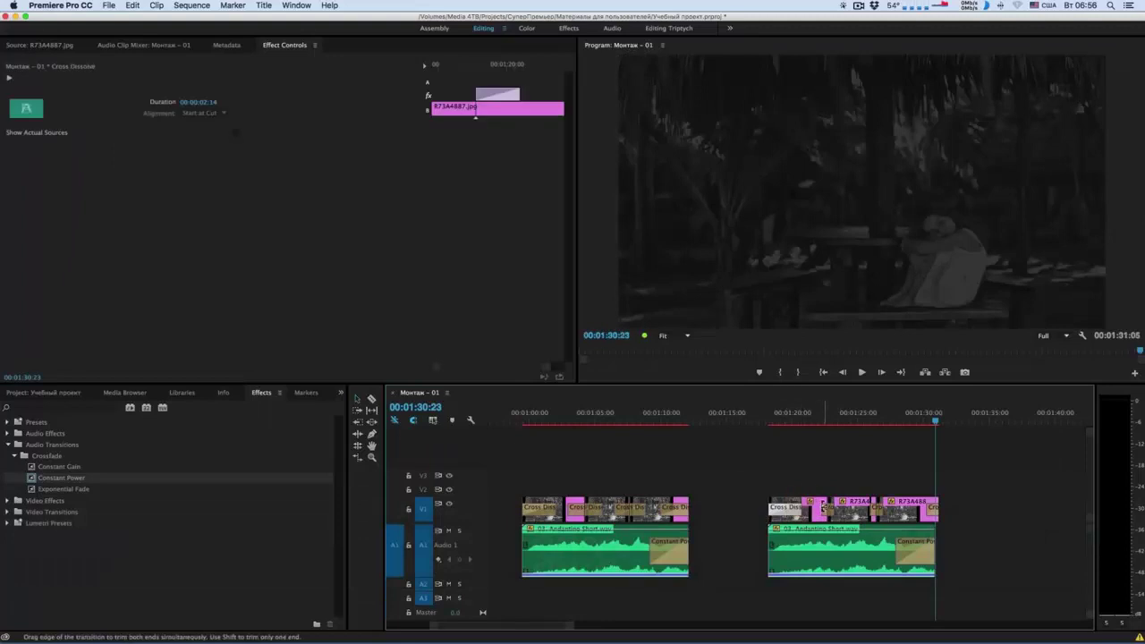
{"action": "left_click_drag", "start_coordinate": [823, 505], "coordinate": [890, 507]}
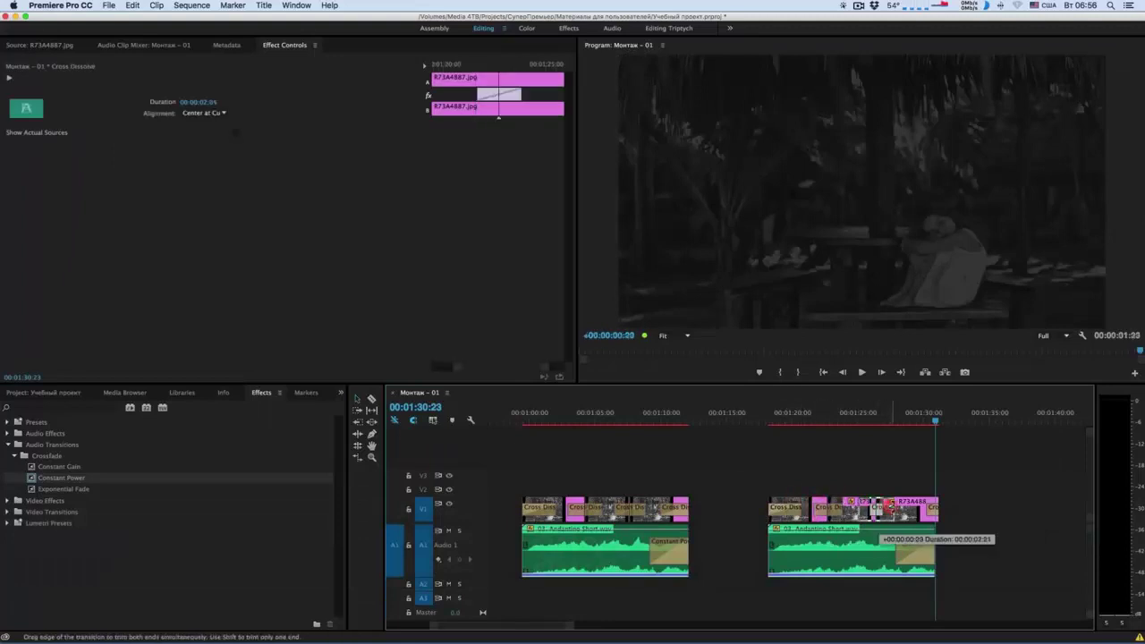
{"action": "left_click_drag", "start_coordinate": [891, 506], "coordinate": [916, 507]}
{"action": "scroll", "coordinate": [848, 528], "scroll_direction": "right", "scroll_amount": 5}
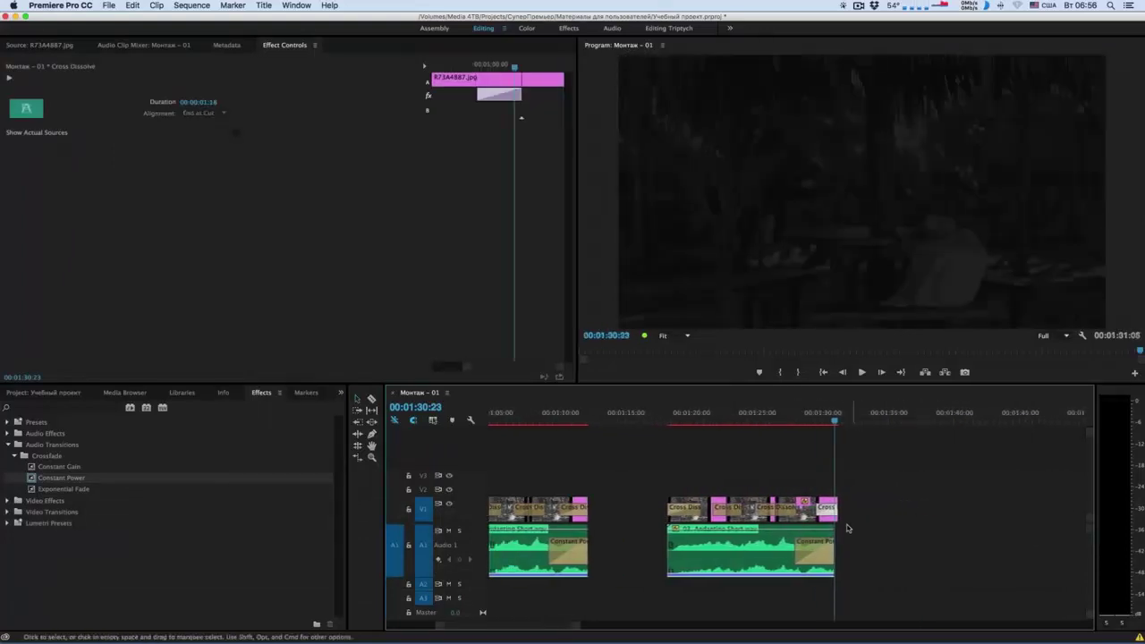
{"action": "left_click_drag", "start_coordinate": [836, 528], "coordinate": [925, 529]}
{"action": "left_click_drag", "start_coordinate": [838, 506], "coordinate": [802, 502]}
{"action": "left_click_drag", "start_coordinate": [726, 500], "coordinate": [736, 501]}
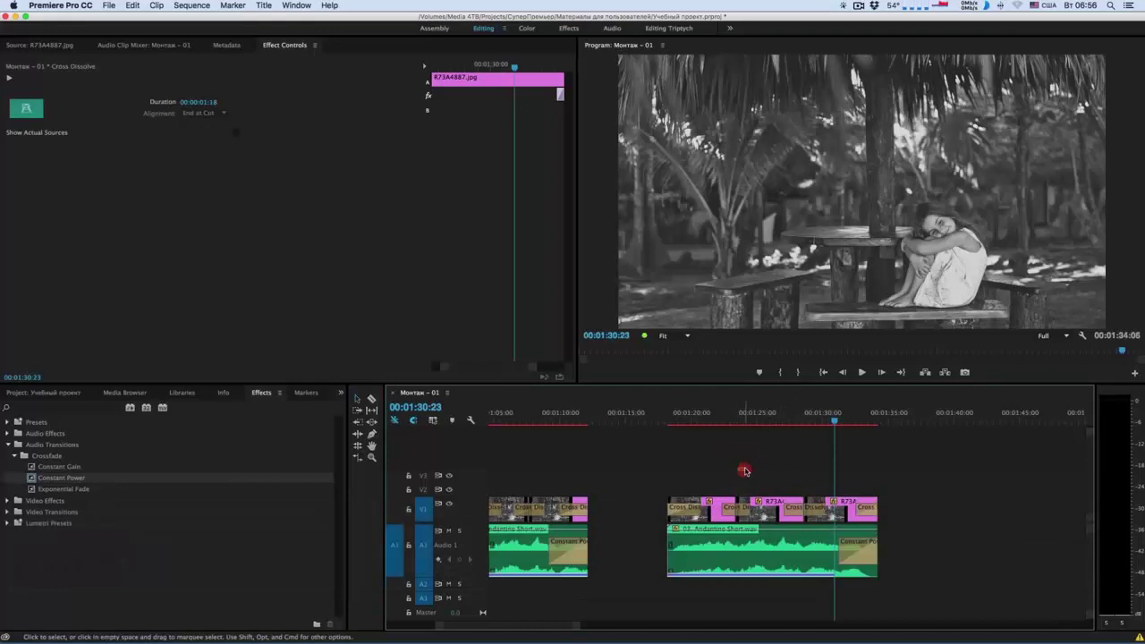
{"action": "left_click", "coordinate": [745, 471]}
{"action": "key", "text": "Up"}
Play the duplicated section, then scrub back through the first photo section
{"action": "key", "text": "space"}
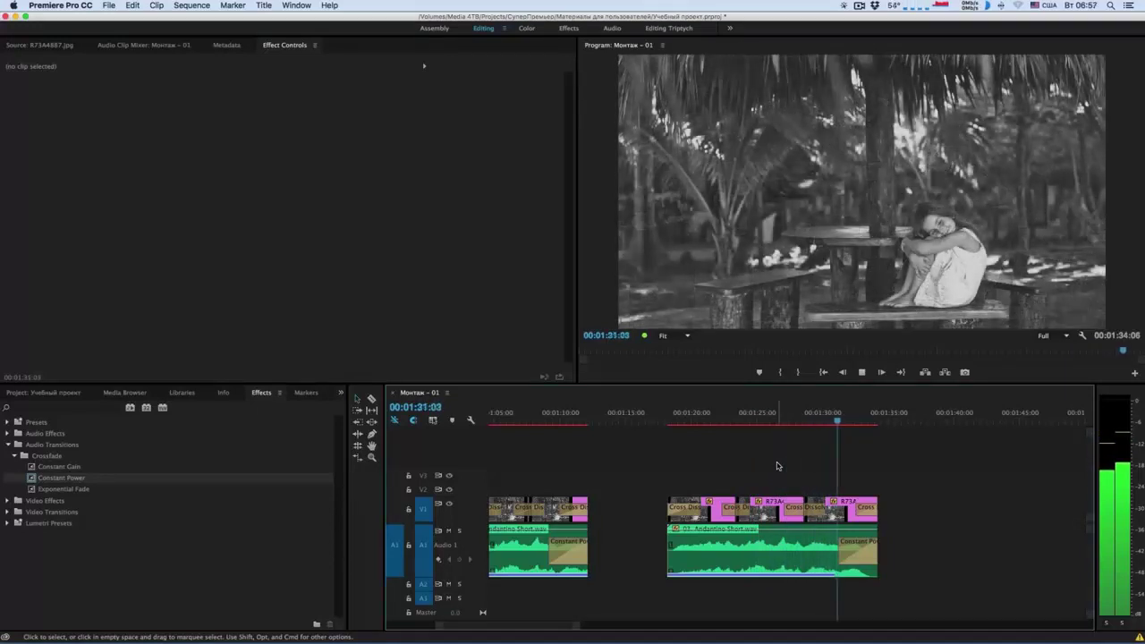
{"action": "key", "text": "space"}
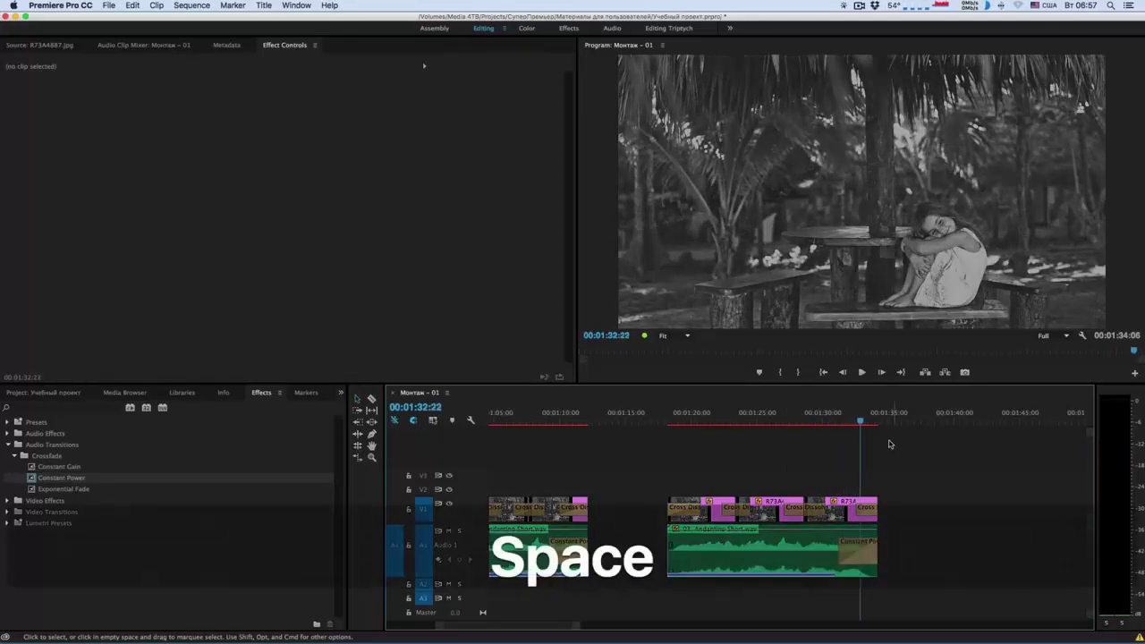
{"action": "left_click", "coordinate": [703, 418]}
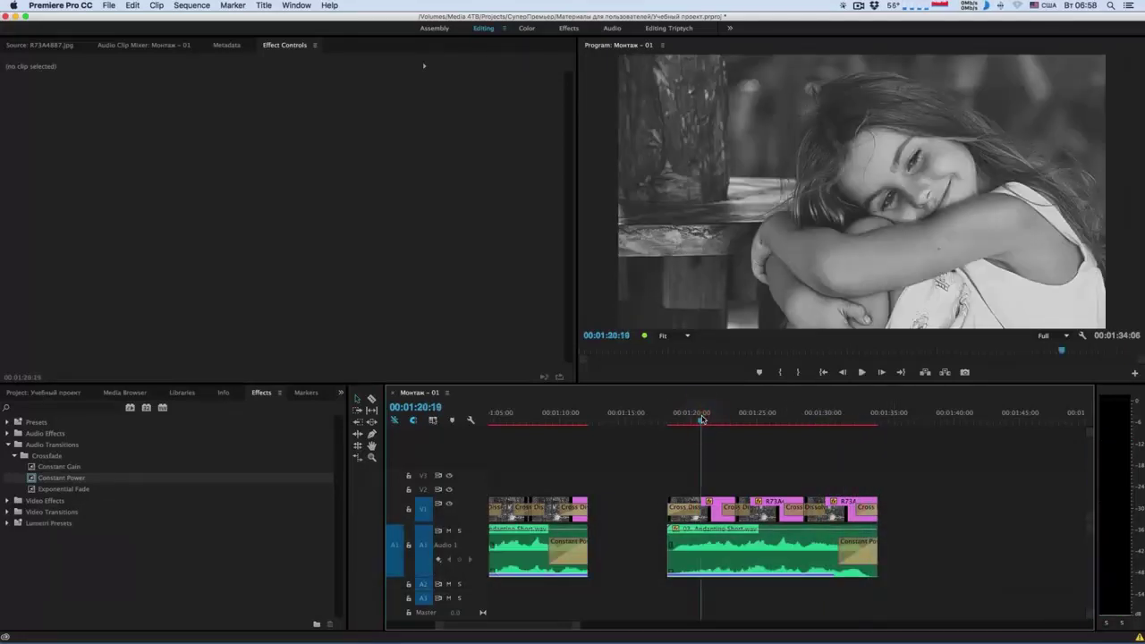
{"action": "scroll", "coordinate": [701, 419], "scroll_direction": "left", "scroll_amount": 3}
{"action": "left_click", "coordinate": [624, 416]}
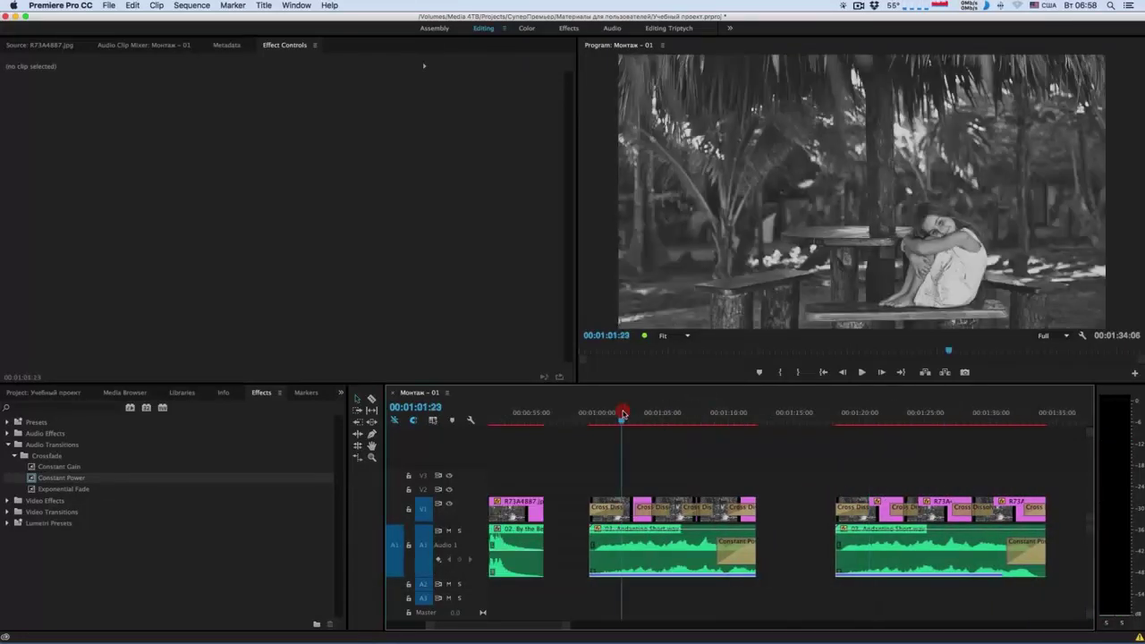
{"action": "left_click_drag", "start_coordinate": [624, 416], "coordinate": [733, 424]}
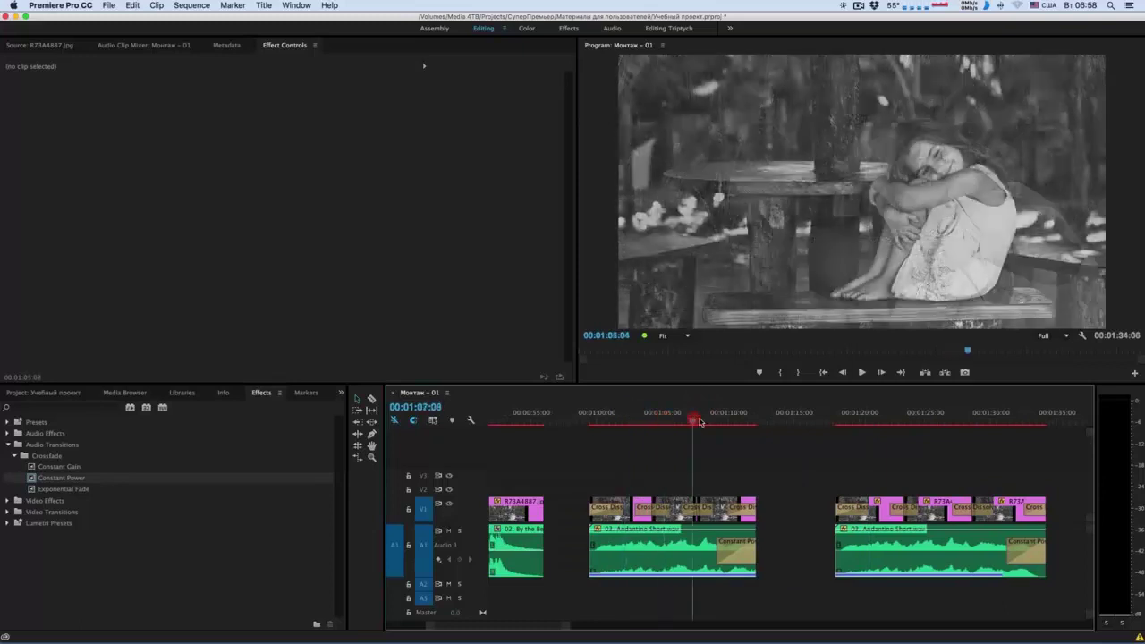
Shorten a Cross Dissolve between photos in the copied section, near 00:01:31
{"action": "scroll", "coordinate": [733, 424], "scroll_direction": "right", "scroll_amount": 3}
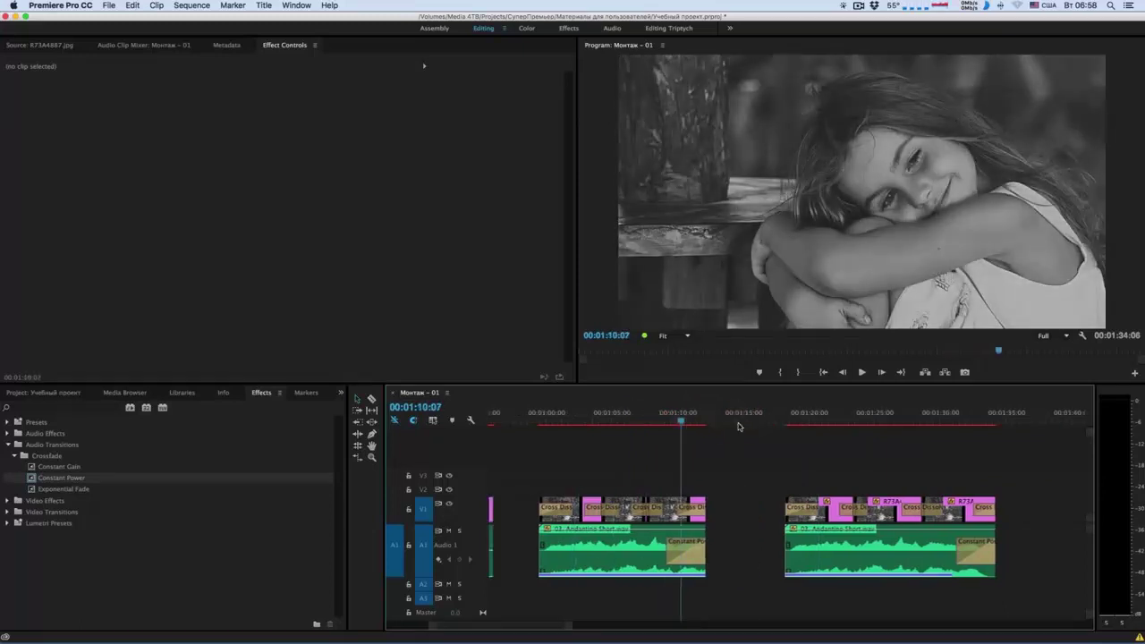
{"action": "left_click_drag", "start_coordinate": [734, 421], "coordinate": [798, 425]}
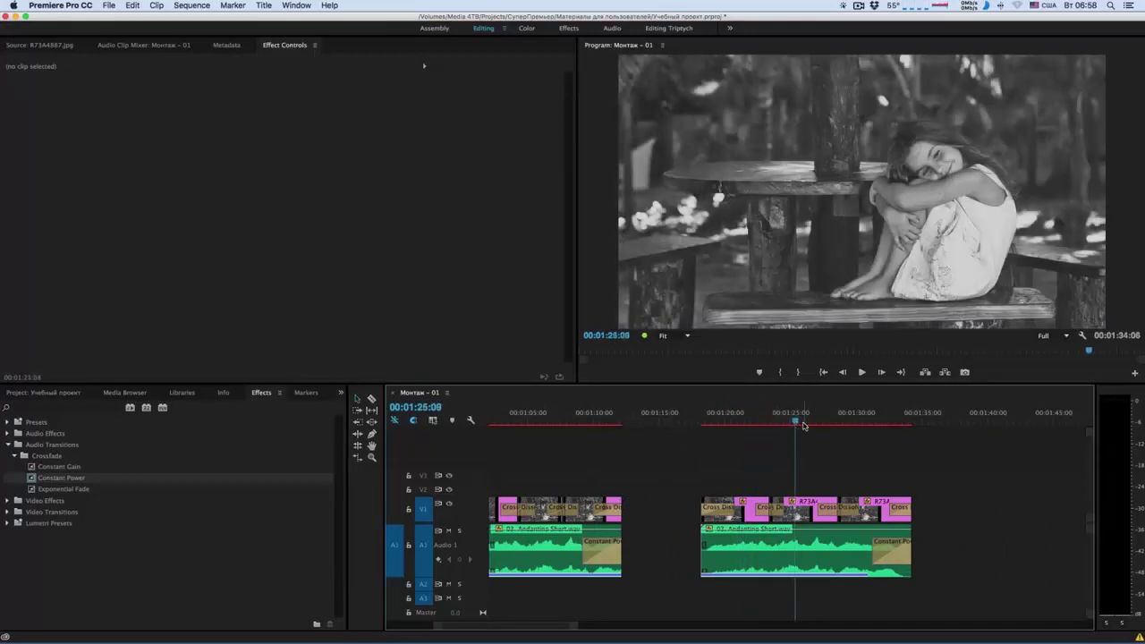
{"action": "left_click_drag", "start_coordinate": [856, 422], "coordinate": [873, 423]}
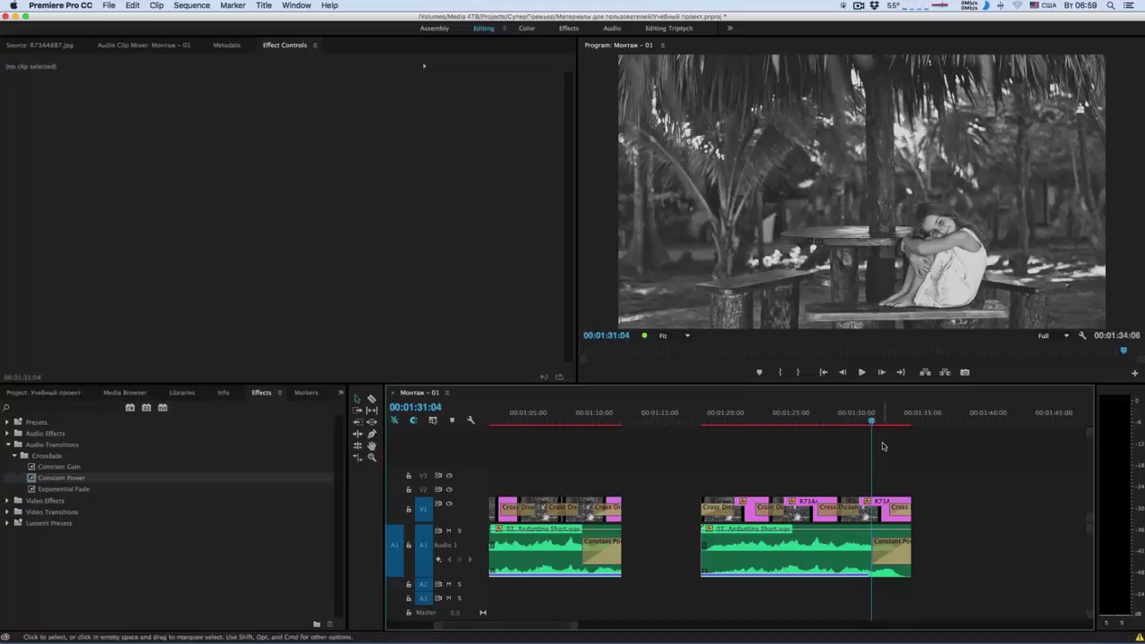
{"action": "left_click", "coordinate": [787, 508]}
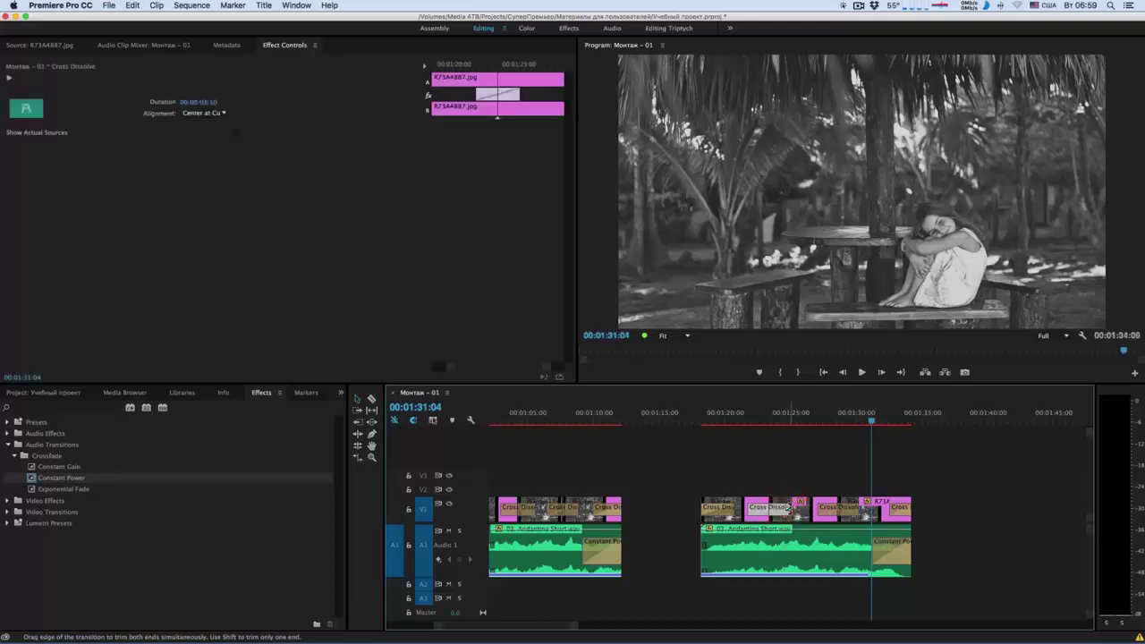
{"action": "left_click_drag", "start_coordinate": [788, 507], "coordinate": [766, 507]}
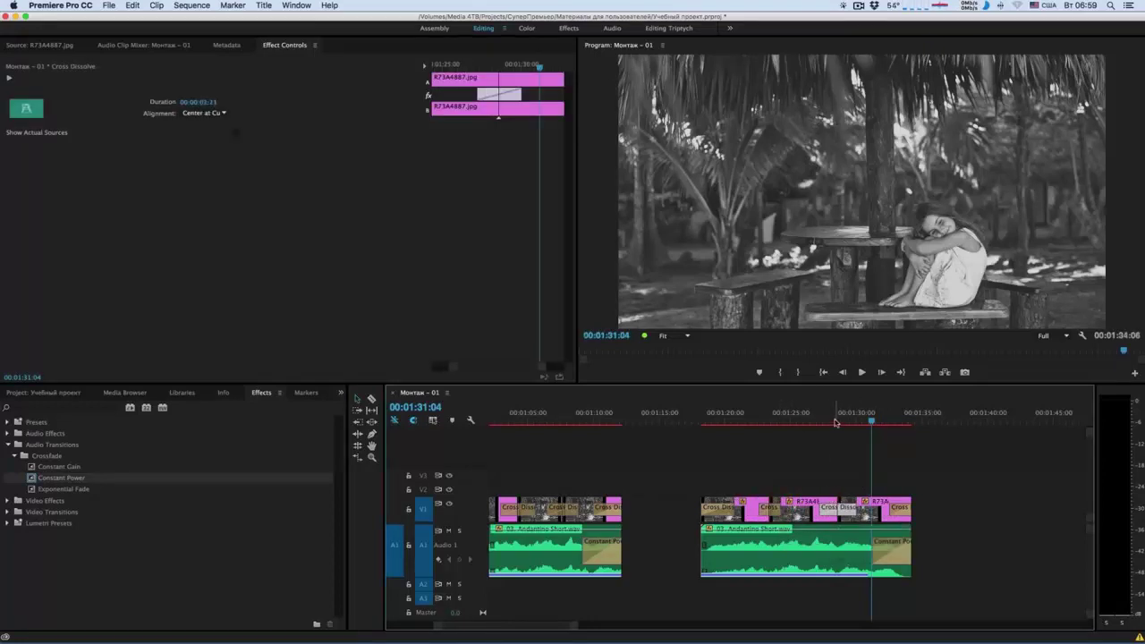
Reorder the R73A4887.jpg photo clips in the duplicated section, moving the last clip to a new position
{"action": "left_click", "coordinate": [818, 417]}
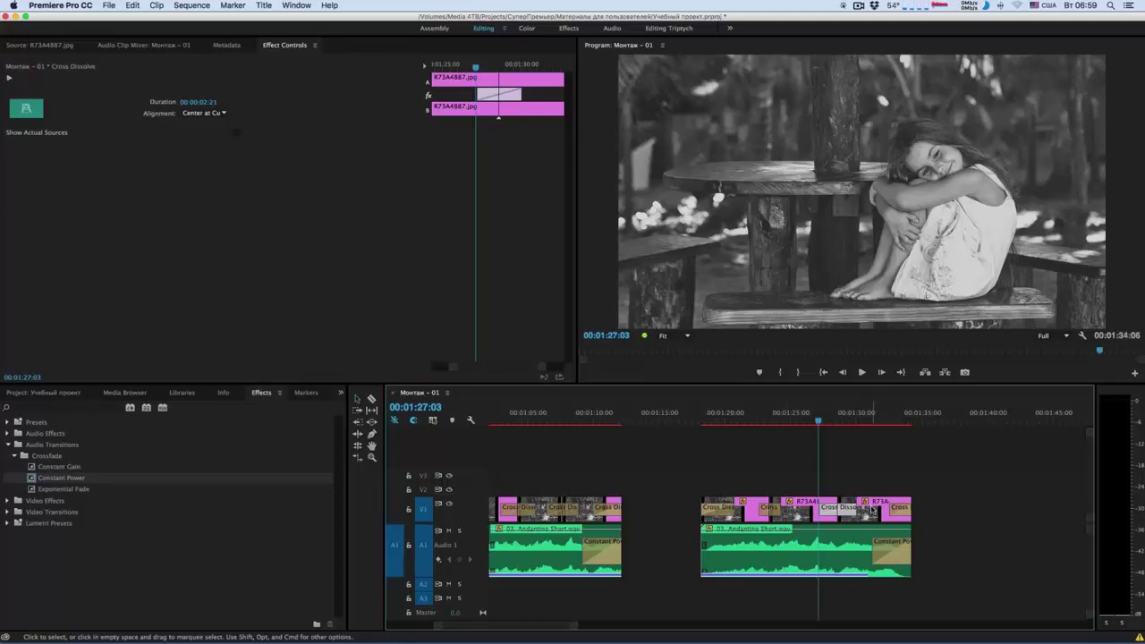
{"action": "mouse_move", "coordinate": [872, 508]}
{"action": "left_mouse_down"}
{"action": "mouse_move", "coordinate": [840, 489]}
{"action": "mouse_move", "coordinate": [797, 517]}
{"action": "mouse_move", "coordinate": [837, 507]}
{"action": "mouse_move", "coordinate": [816, 476]}
{"action": "left_mouse_up"}
{"action": "left_click_drag", "start_coordinate": [730, 509], "coordinate": [718, 510]}
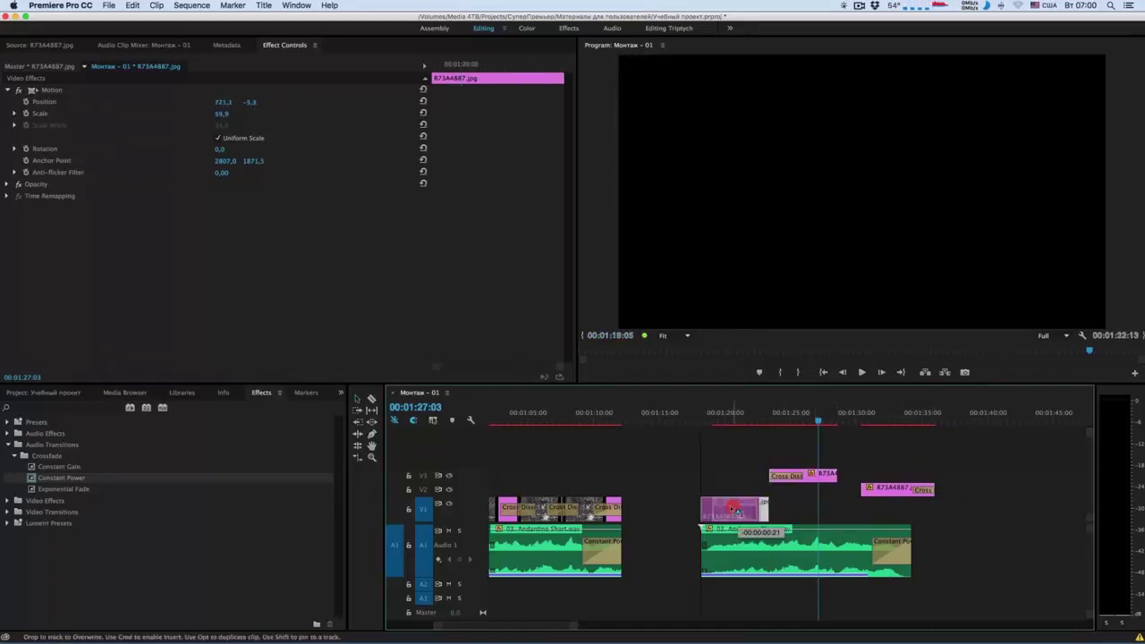
{"action": "left_click_drag", "start_coordinate": [707, 417], "coordinate": [741, 422]}
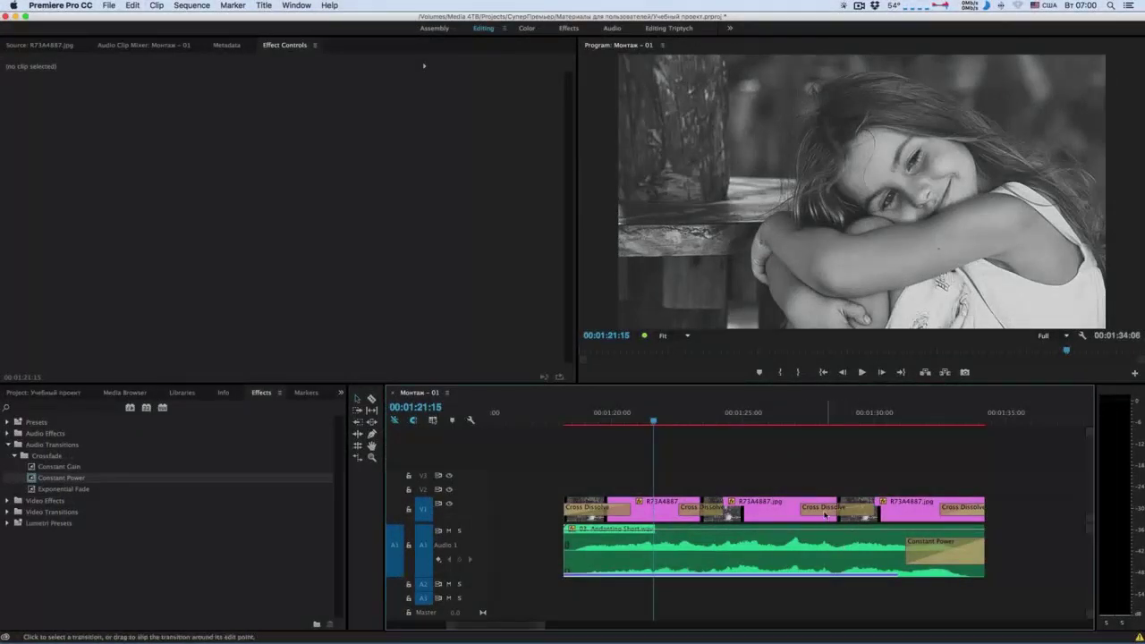
Delete the unwanted Cross Dissolve and zoom the timeline out to show the whole sequence
{"action": "left_click", "coordinate": [822, 514]}
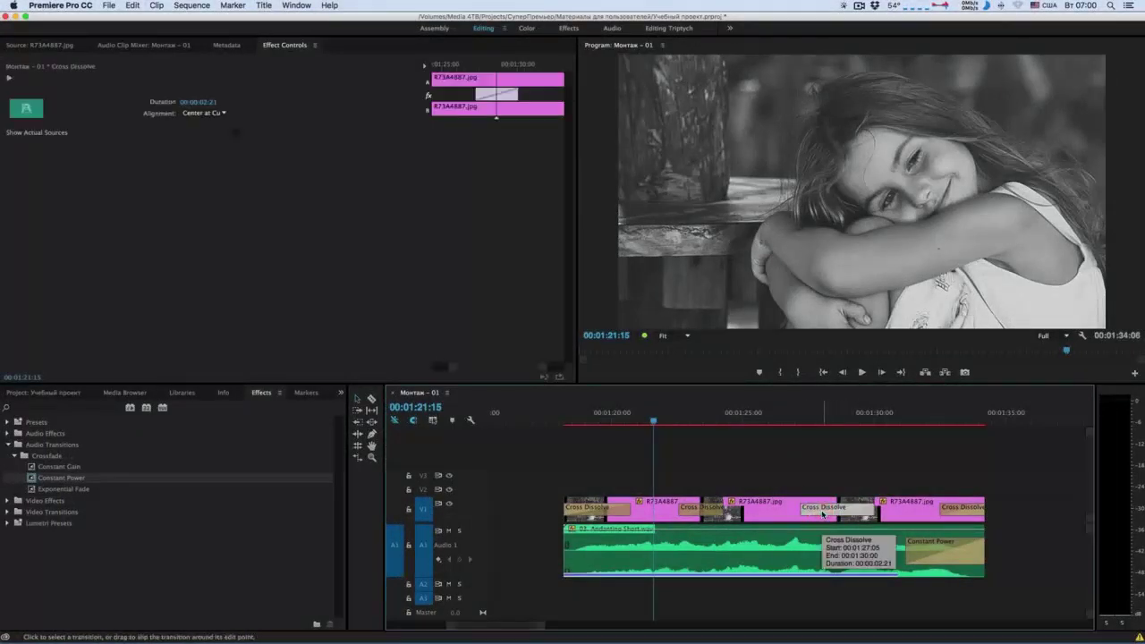
{"action": "key", "text": "BackSpace"}
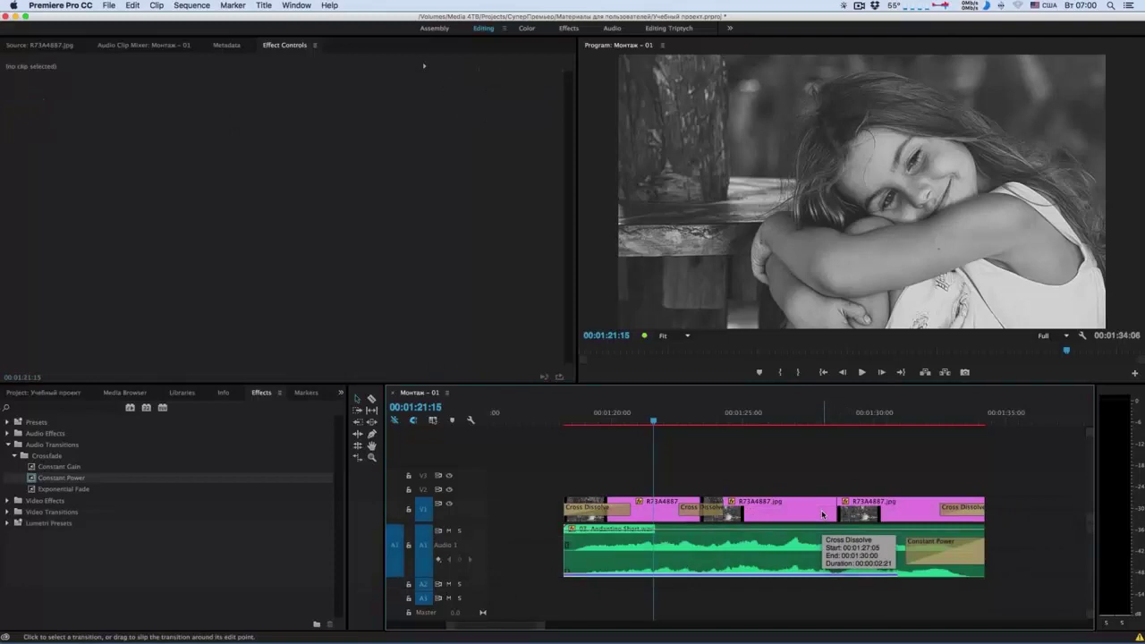
{"action": "key", "text": "minus"}
{"action": "key", "text": "minus"}
{"action": "key", "text": "minus"}
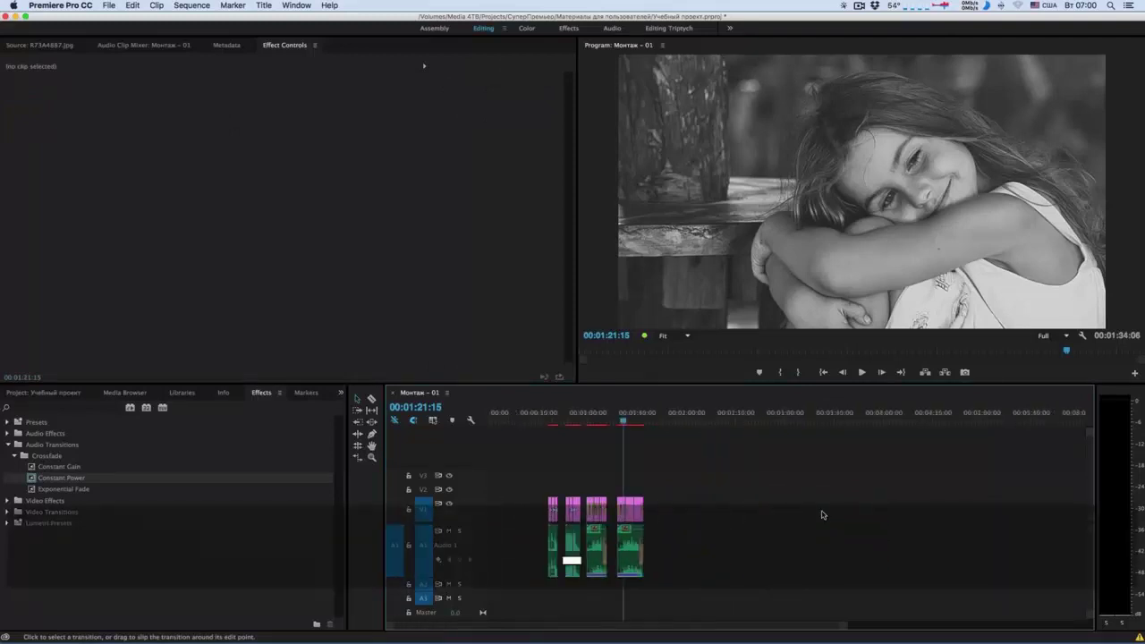